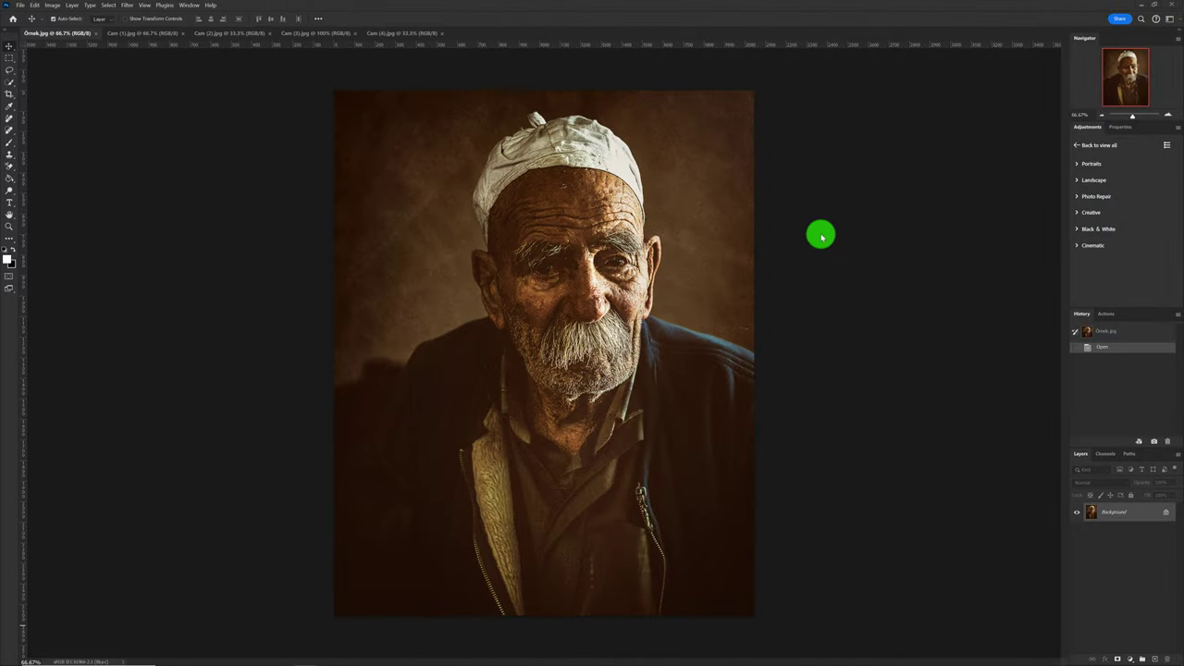
left_click(139, 34)
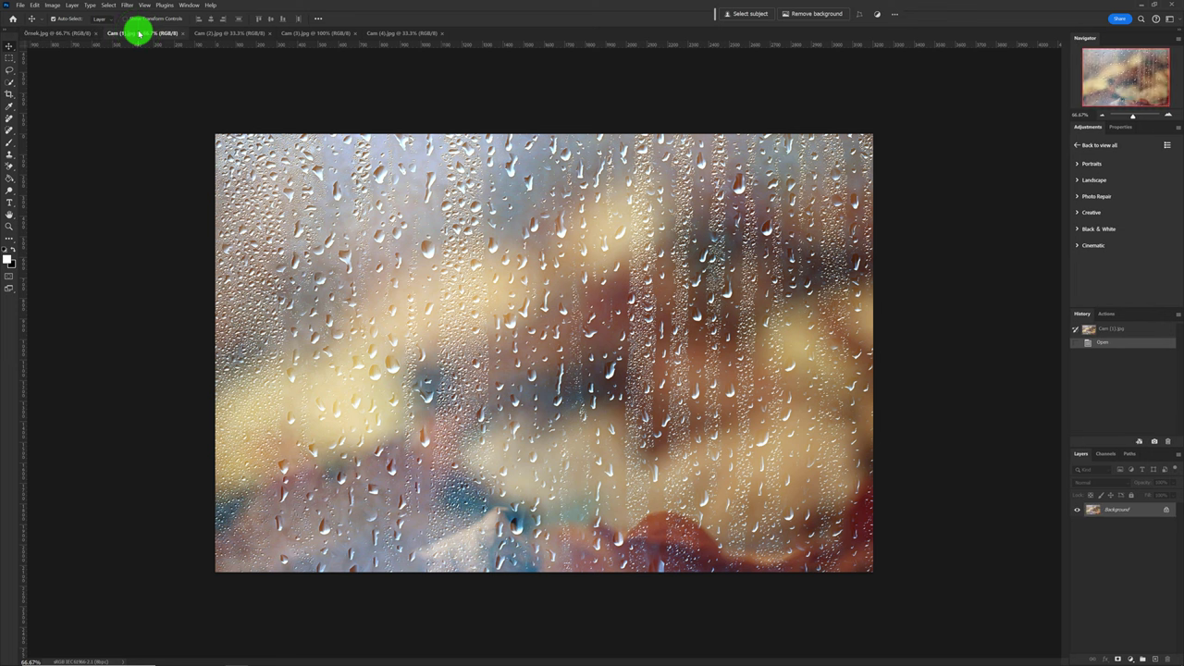
left_click(221, 33)
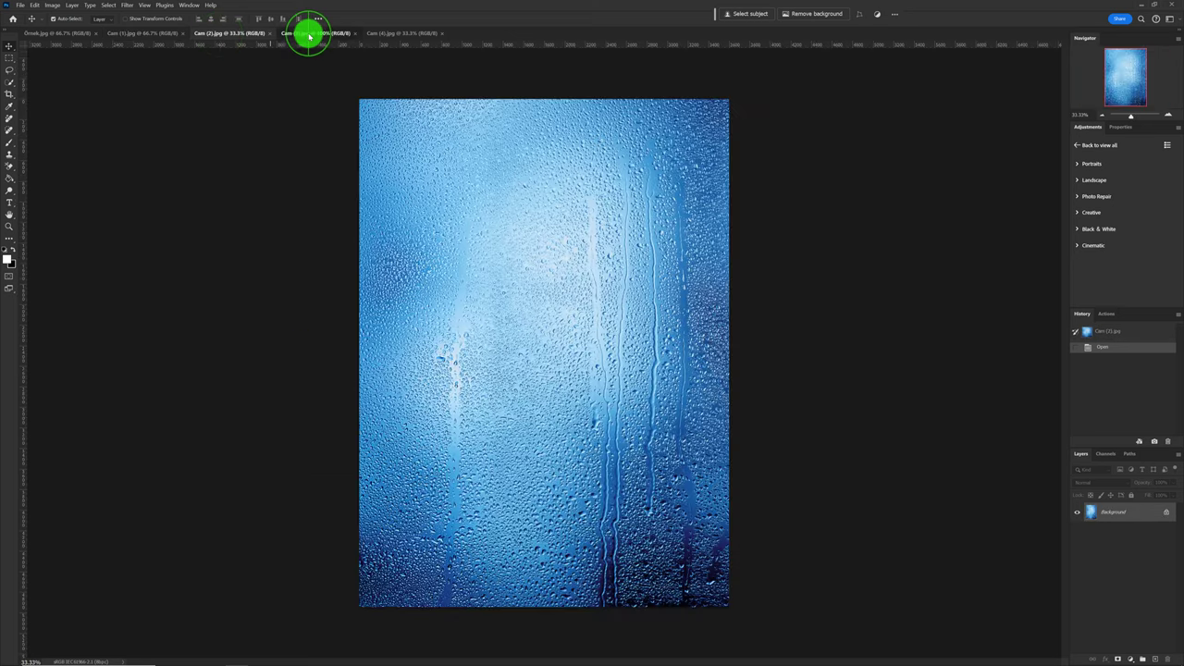
left_click(309, 35)
left_click(390, 34)
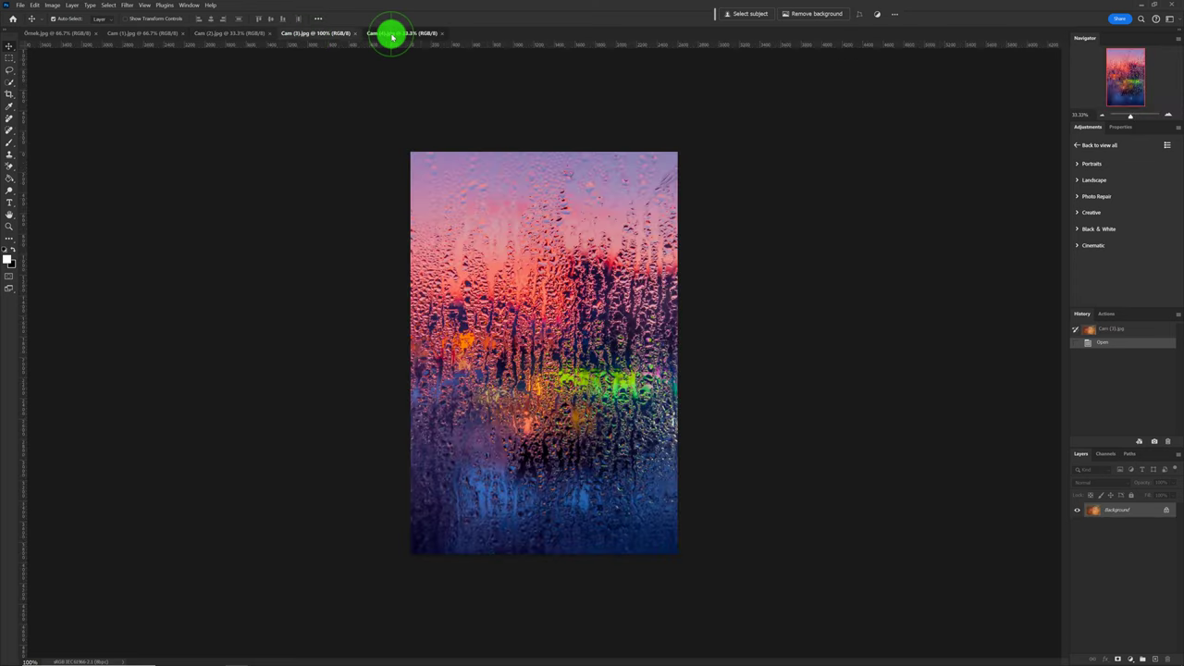
left_click(65, 34)
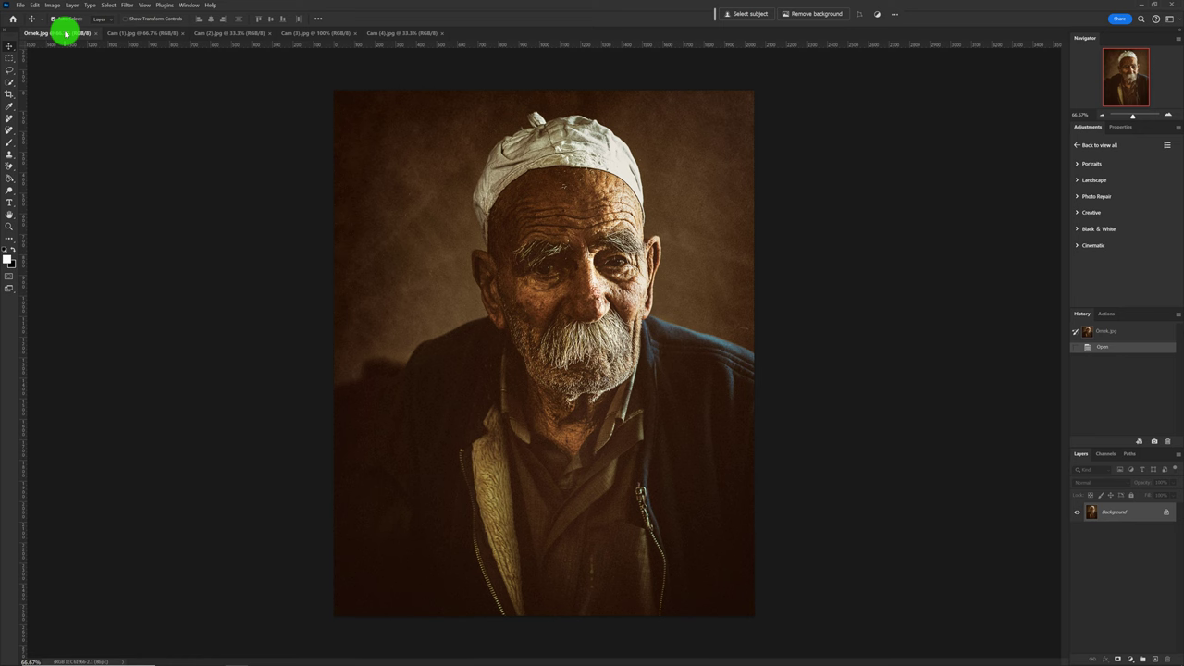
left_click(153, 33)
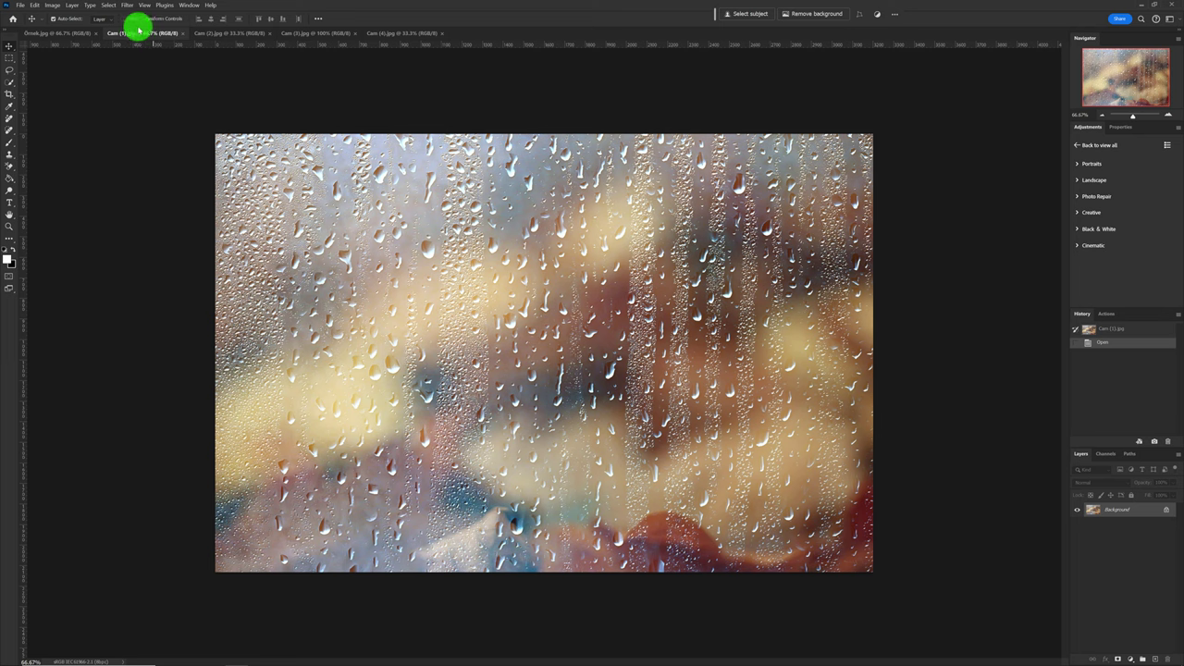
left_click(79, 34)
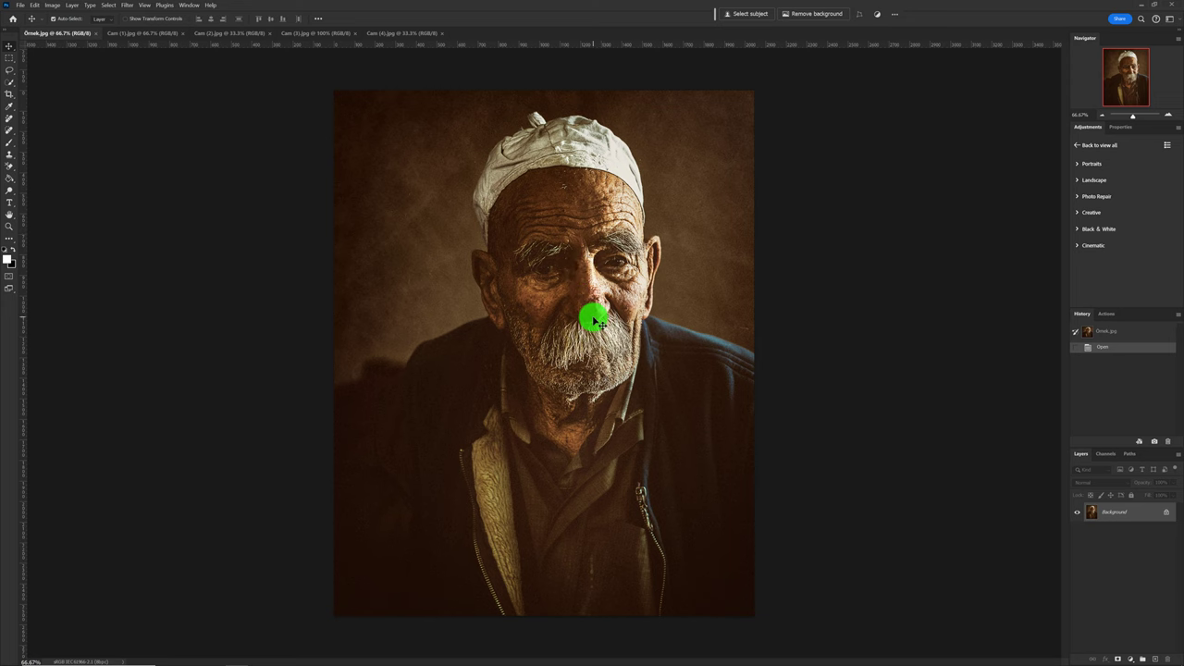
Step: Bring the Cam (1).jpg rain image into the portrait document as a new layer
scroll(592, 320, "down", 1)
scroll(592, 319, "down", 1)
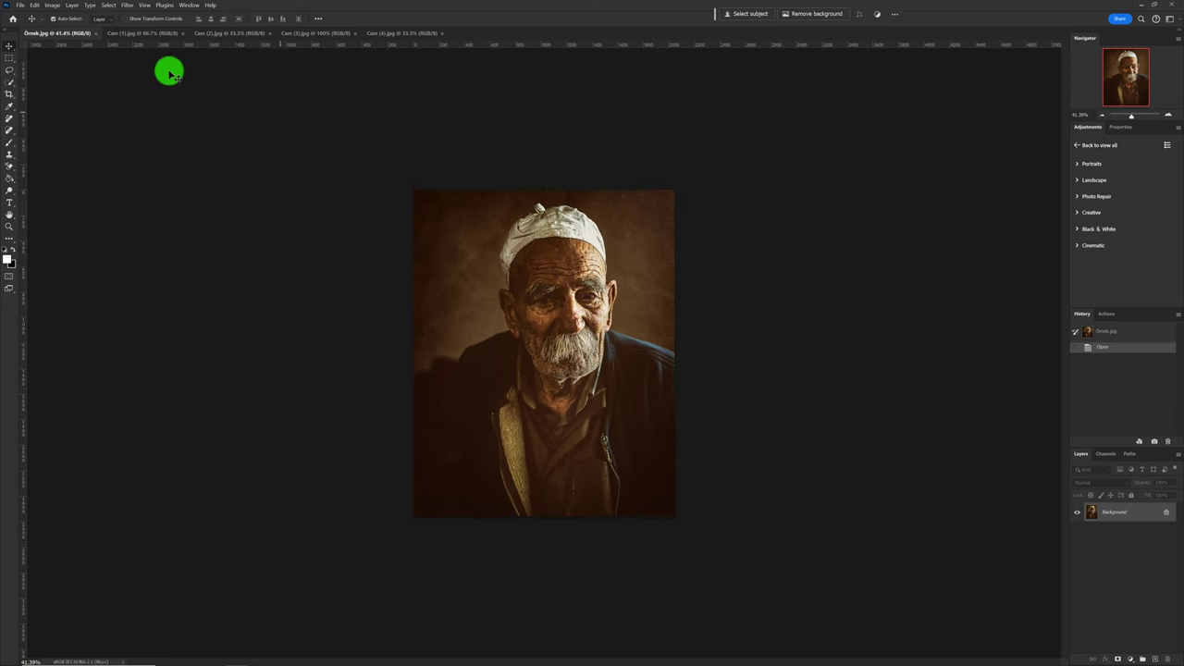
left_click(146, 33)
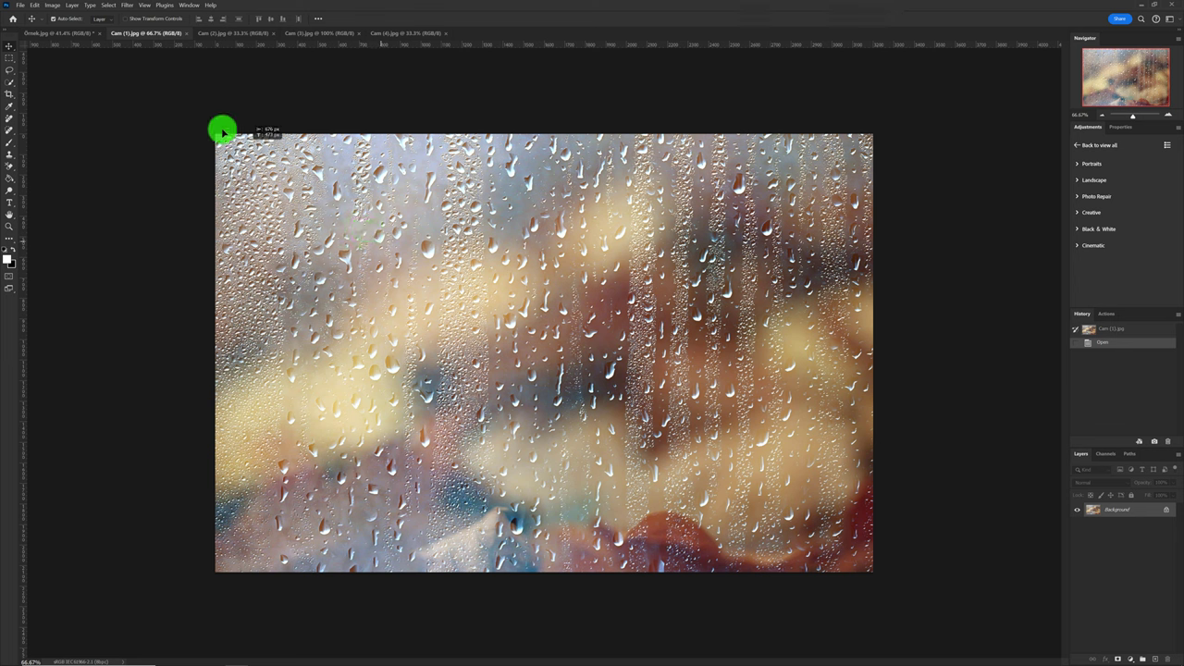
left_click(78, 33)
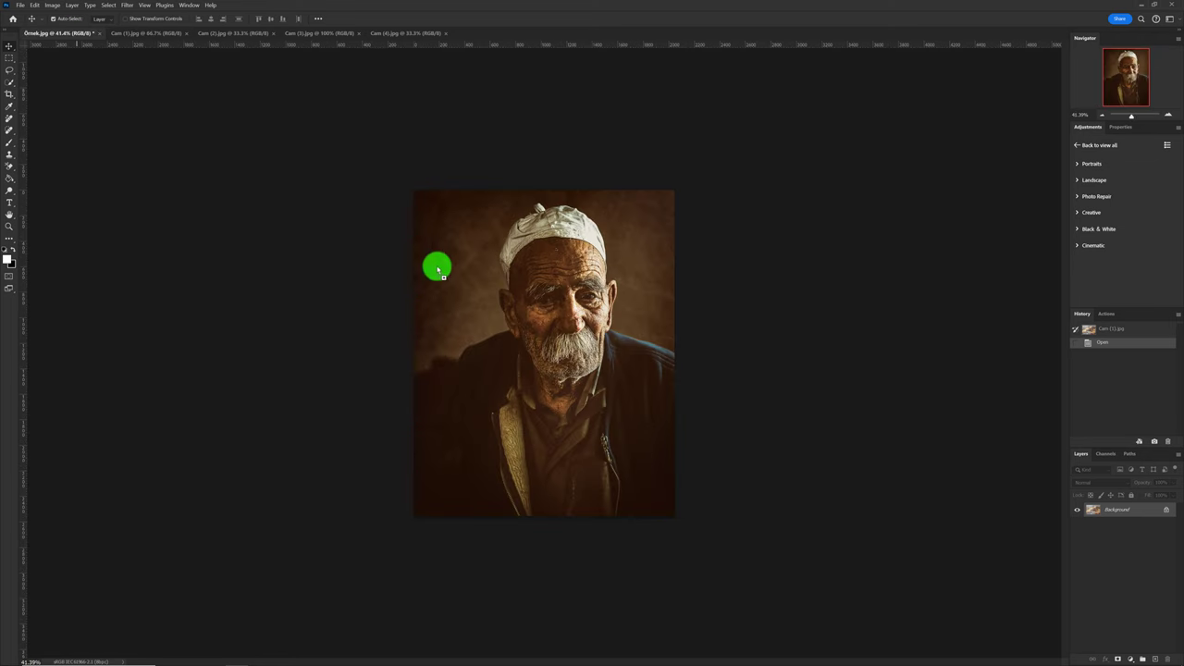
left_click_drag(515, 309, 516, 306)
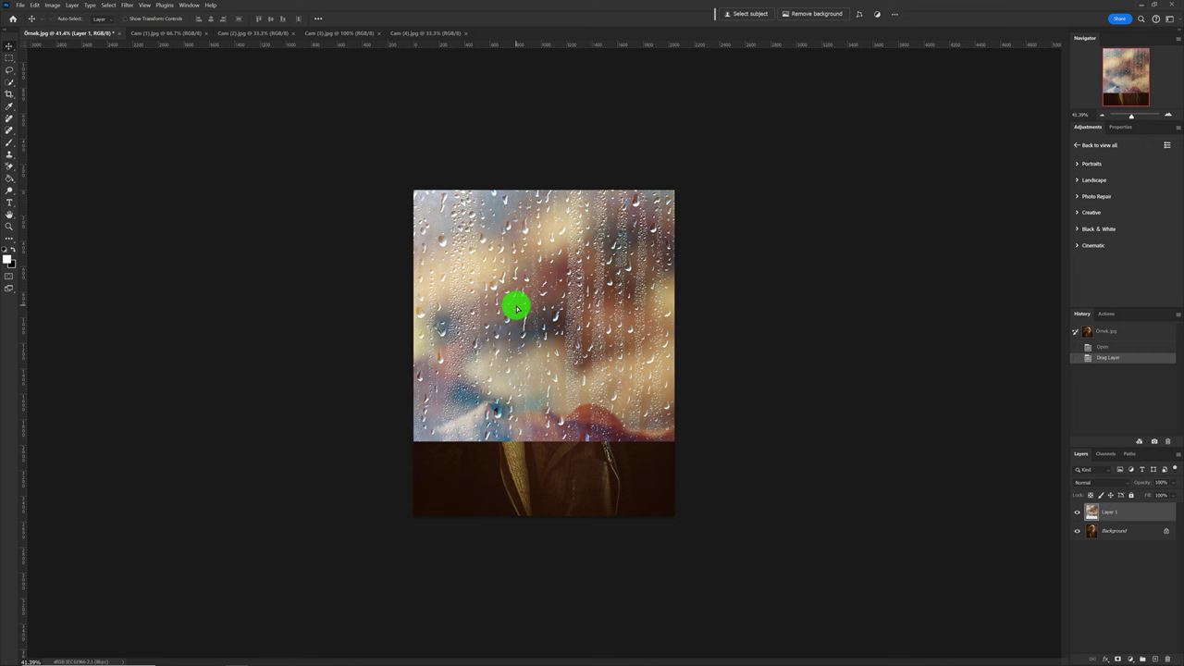
Step: Free-transform the rain layer to about 134.5%, centred to cover the whole canvas
key("ctrl+t")
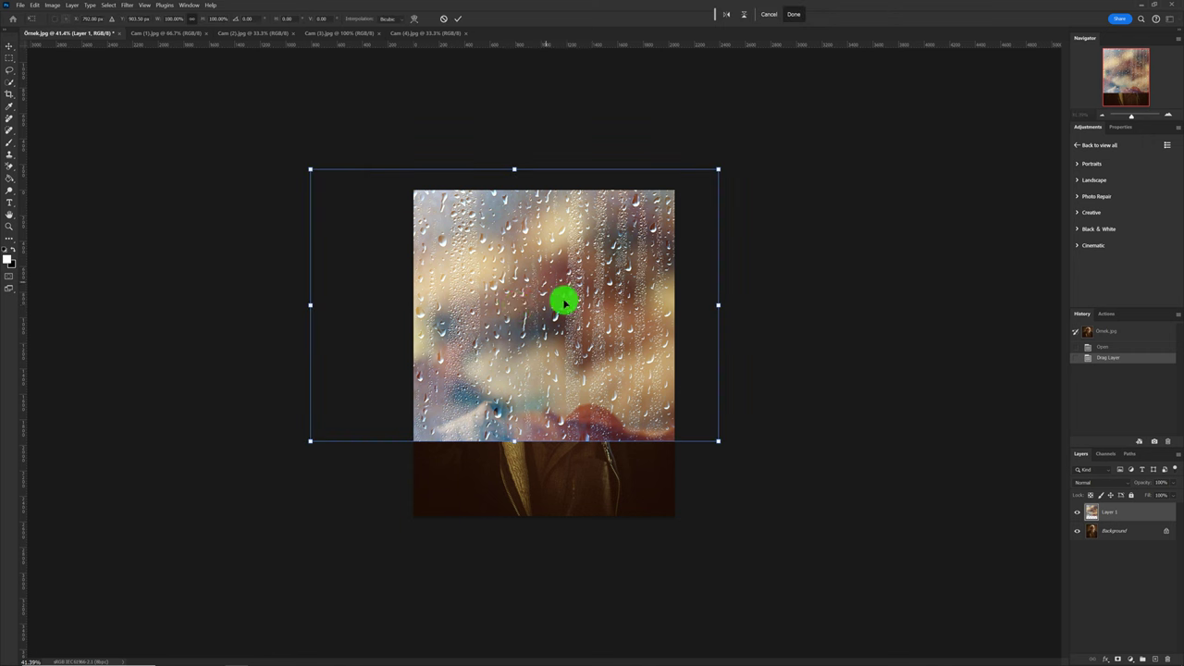
mouse_move(587, 327)
left_mouse_down()
mouse_move(603, 366)
mouse_move(607, 352)
left_mouse_up()
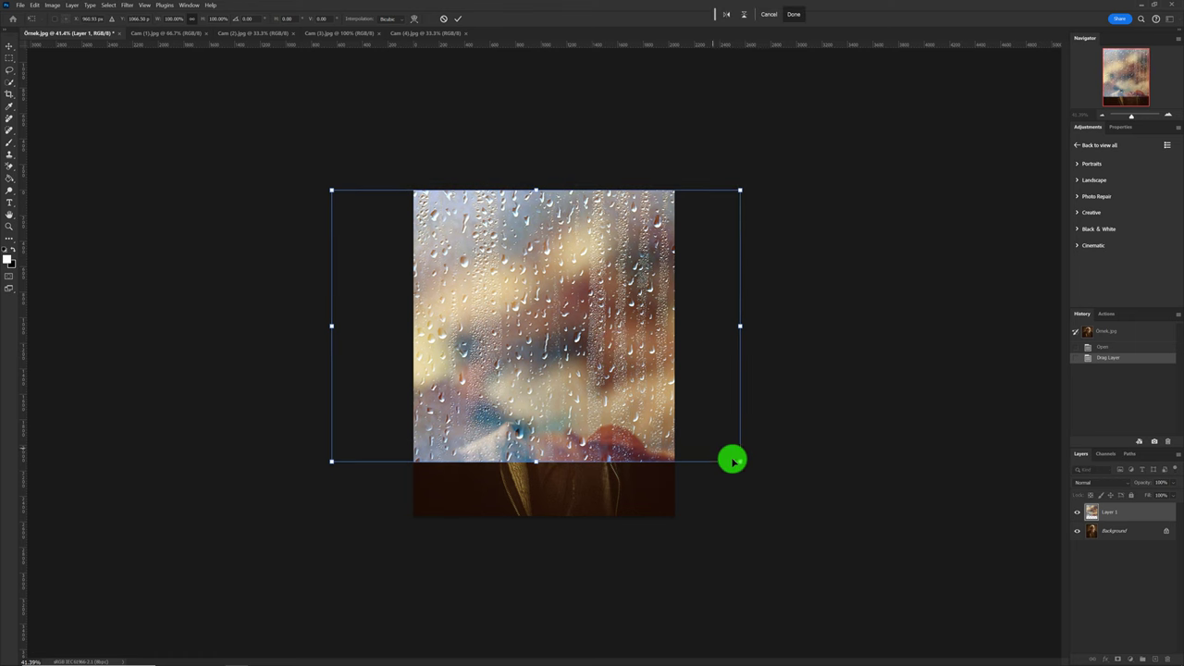
left_click_drag(739, 460, 856, 549)
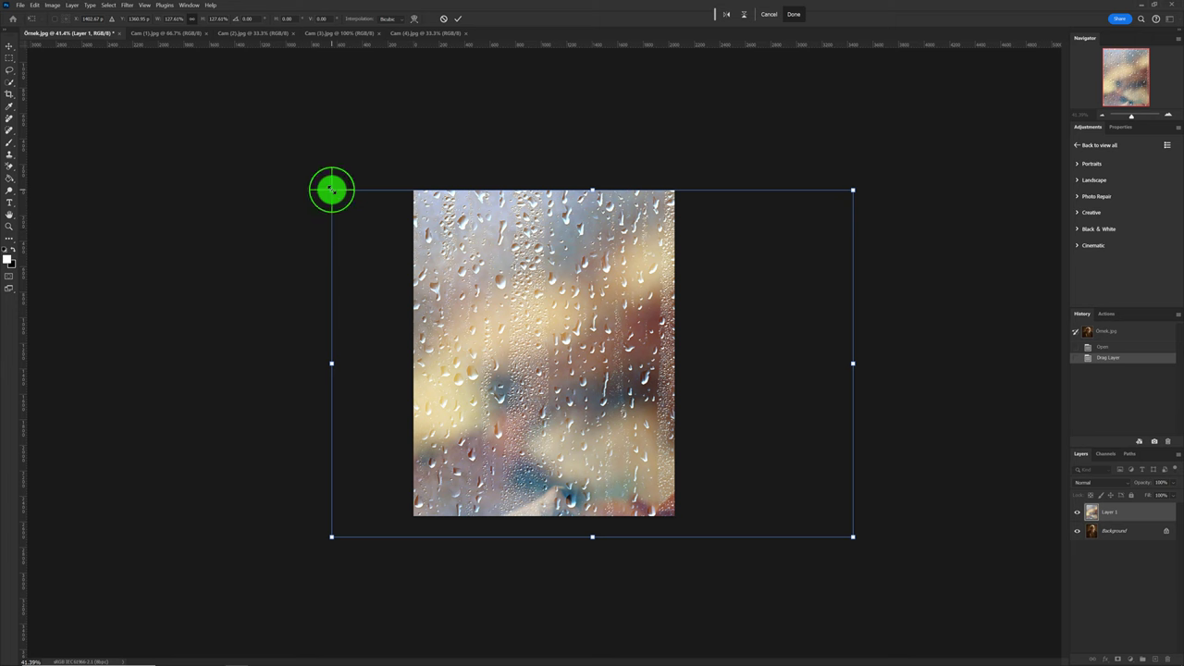
left_click_drag(332, 190, 304, 172)
left_click_drag(610, 367, 587, 370)
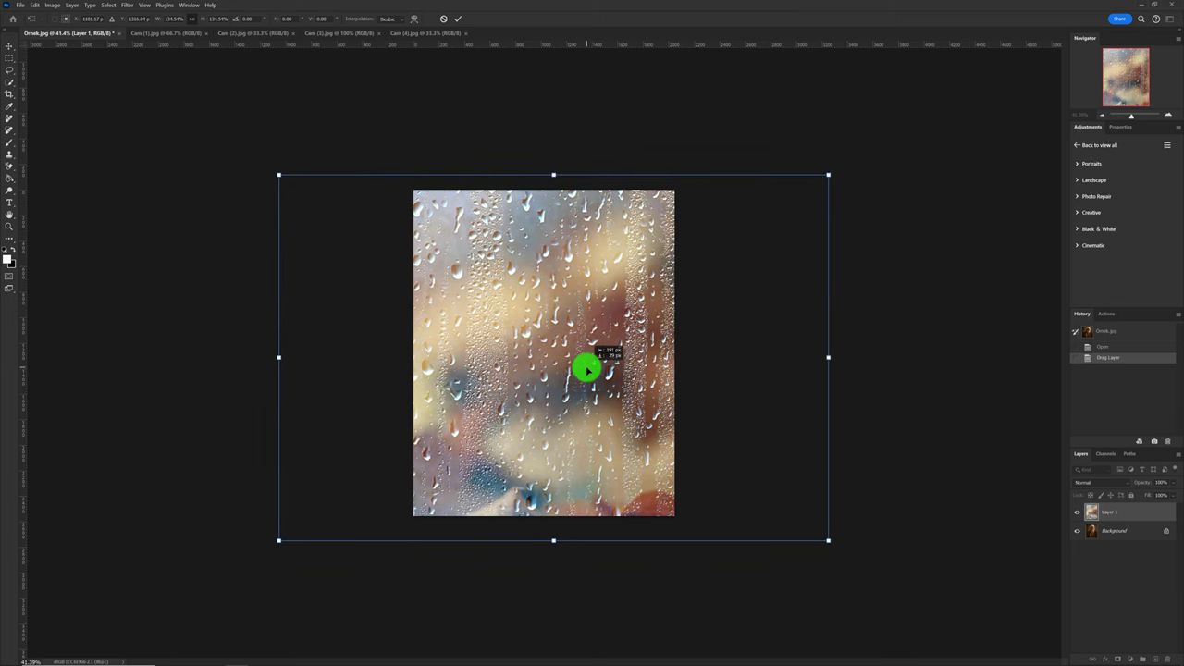
key("Return")
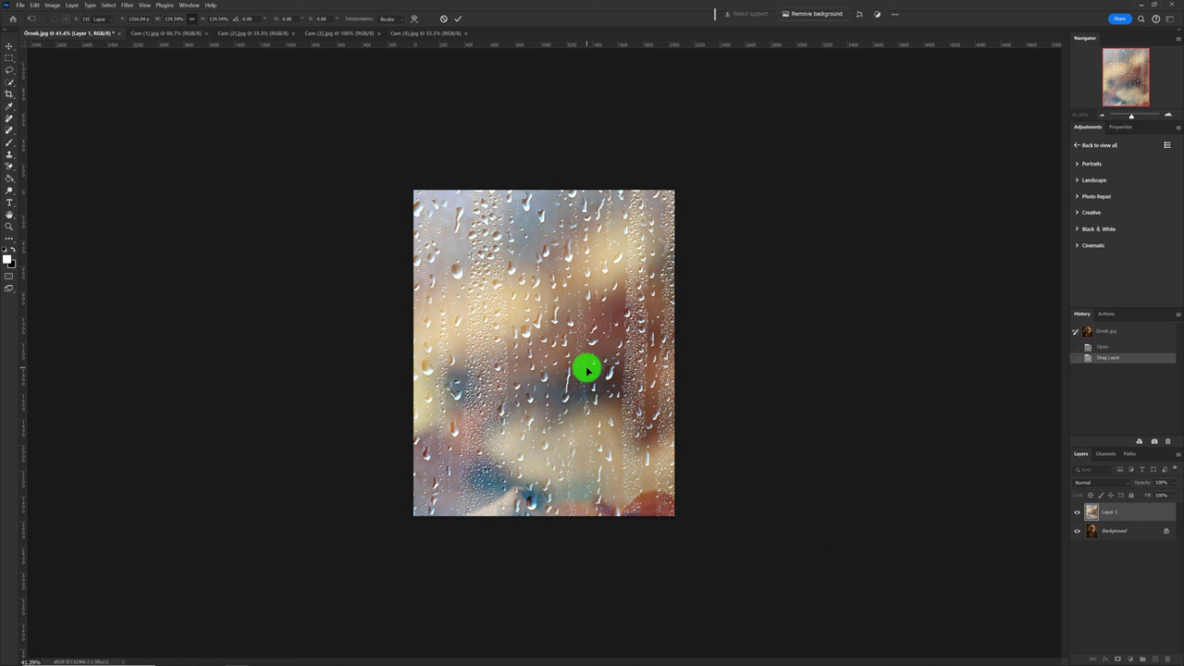
Step: Convert Layer 1 to a Smart Object and set its blend mode to Screen
right_click(1137, 515)
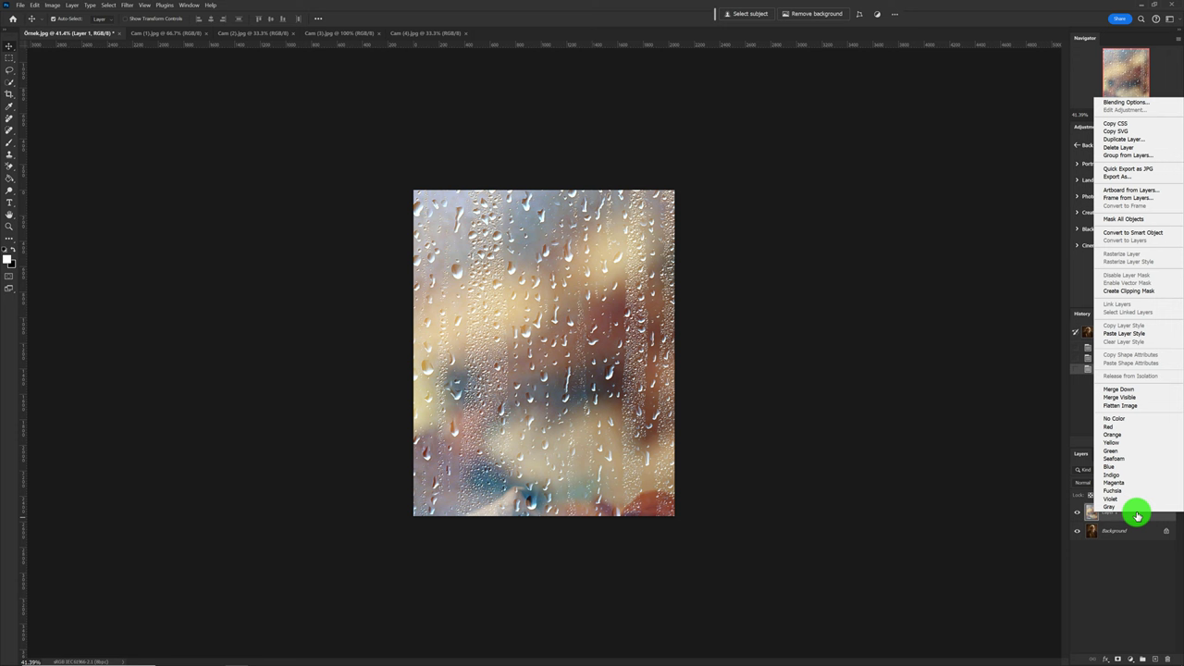
left_click(1169, 237)
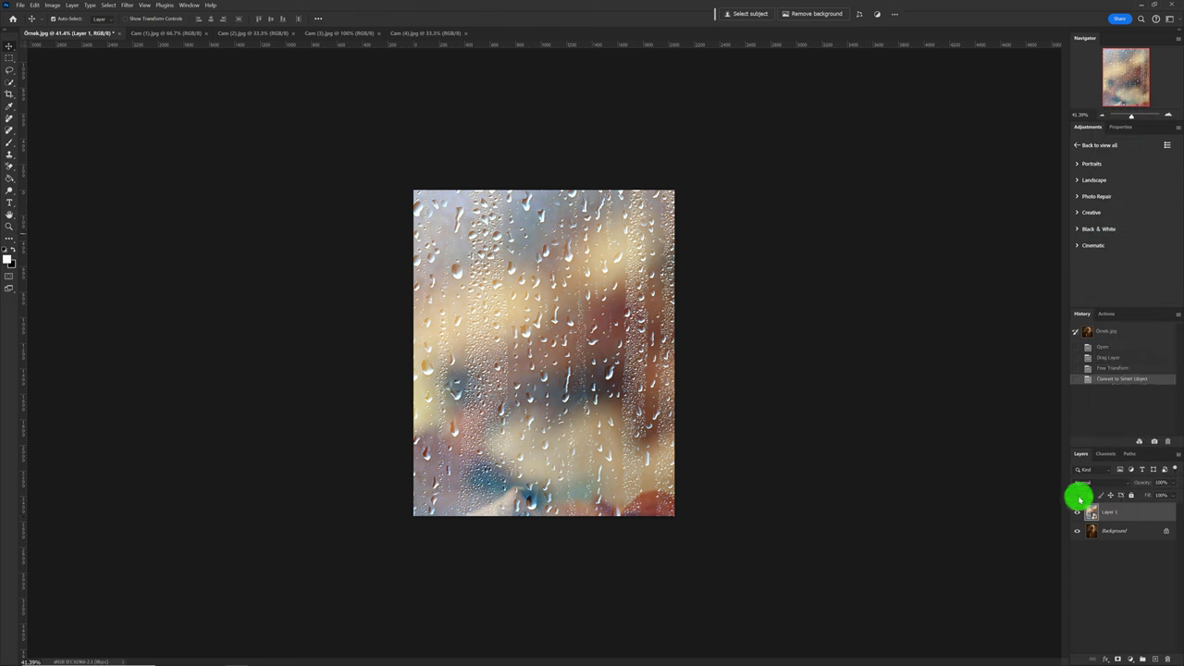
left_click(1127, 485)
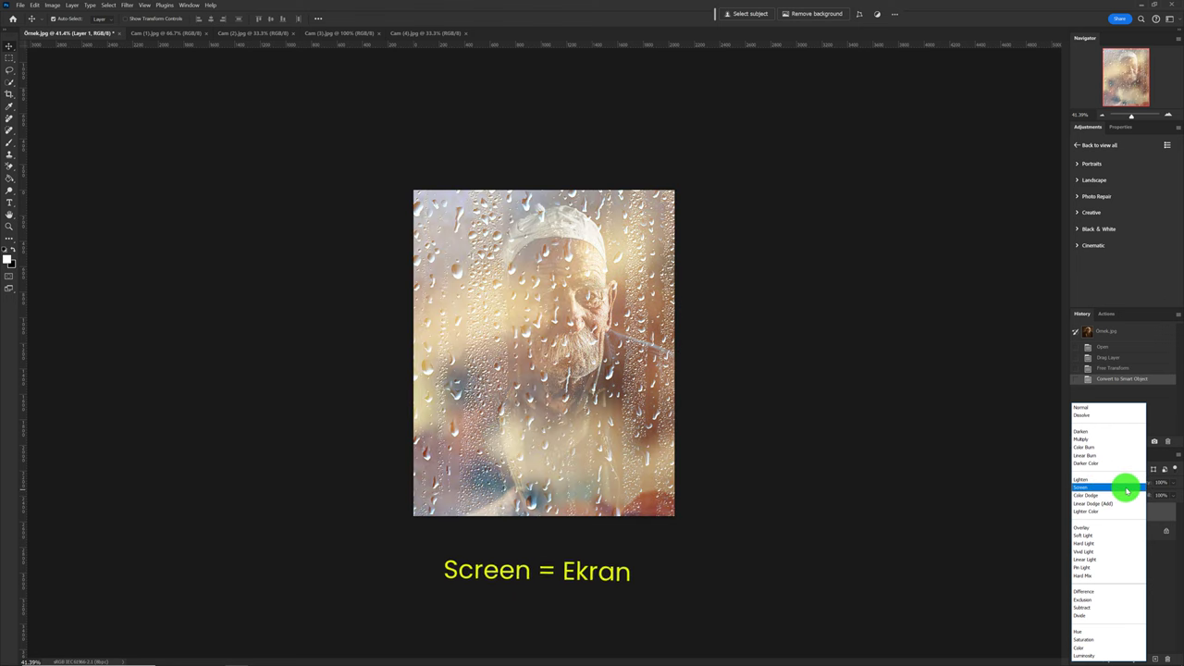
left_click(1111, 488)
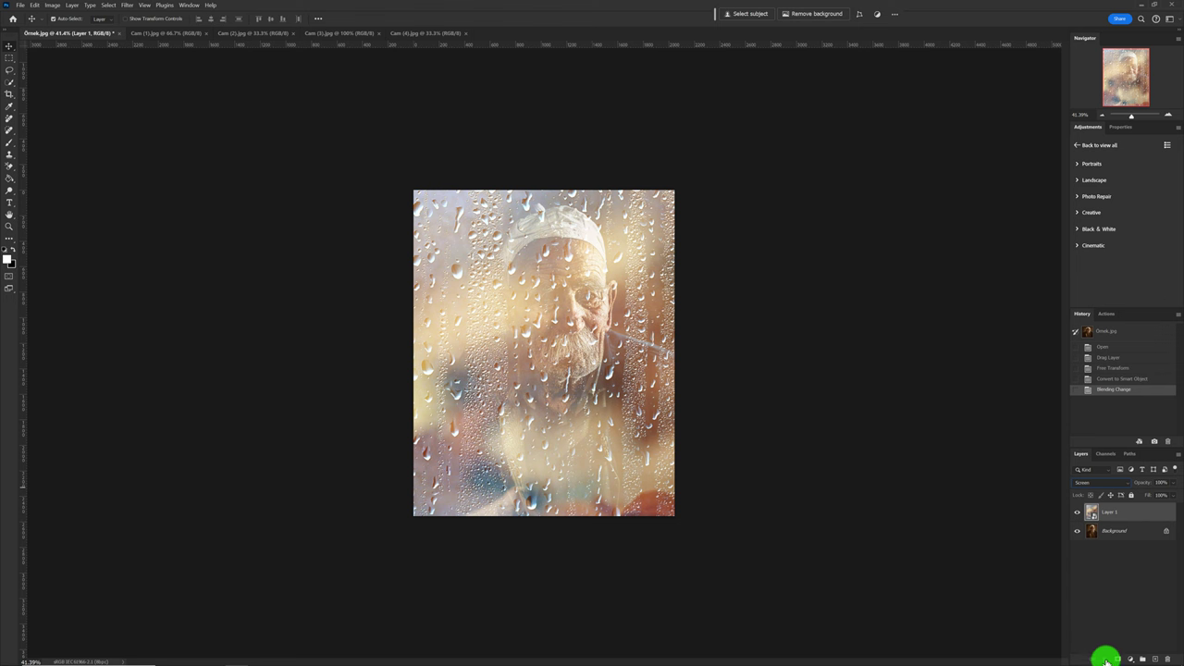
left_click(1118, 659)
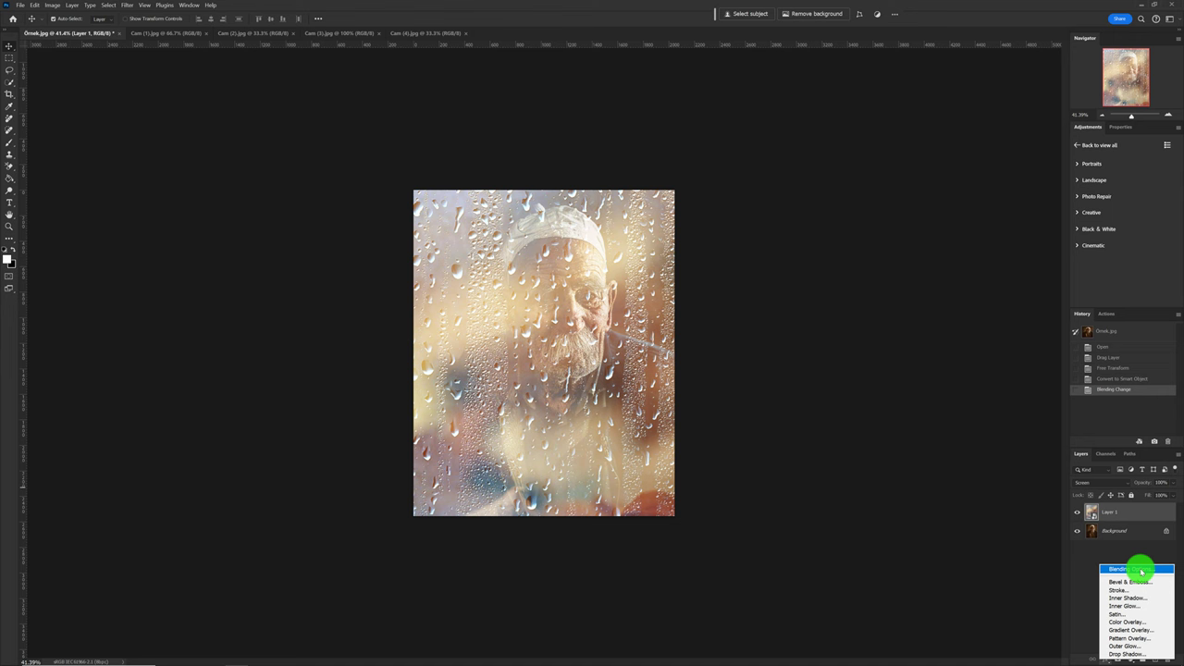
Step: In Layer 1's Blending Options, Alt-split the Current Layer black Blend If slider to 37 / 72
left_click(1142, 570)
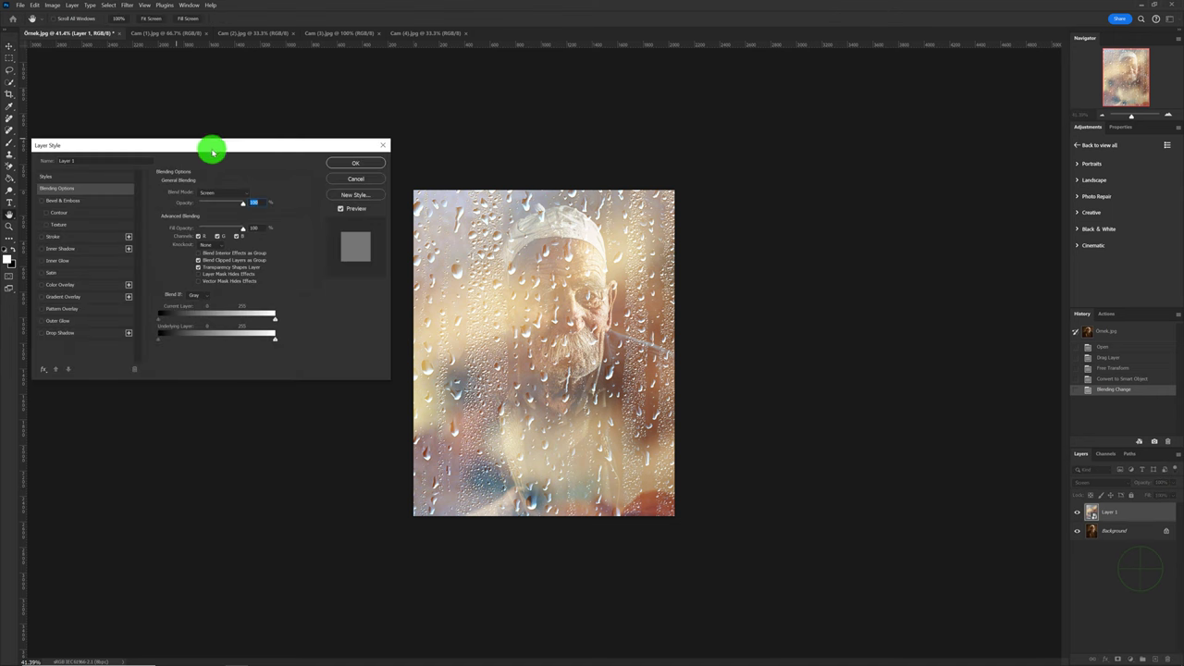
left_click_drag(212, 148, 399, 148)
left_click_drag(542, 148, 878, 87)
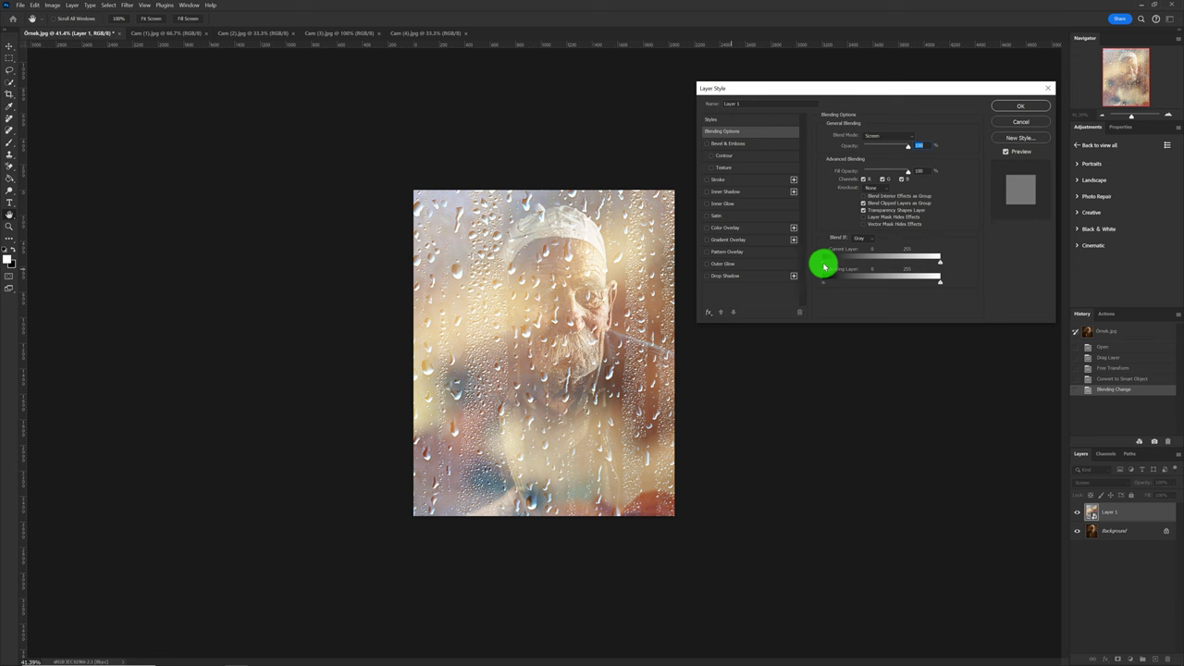
left_click_drag(826, 267, 841, 267)
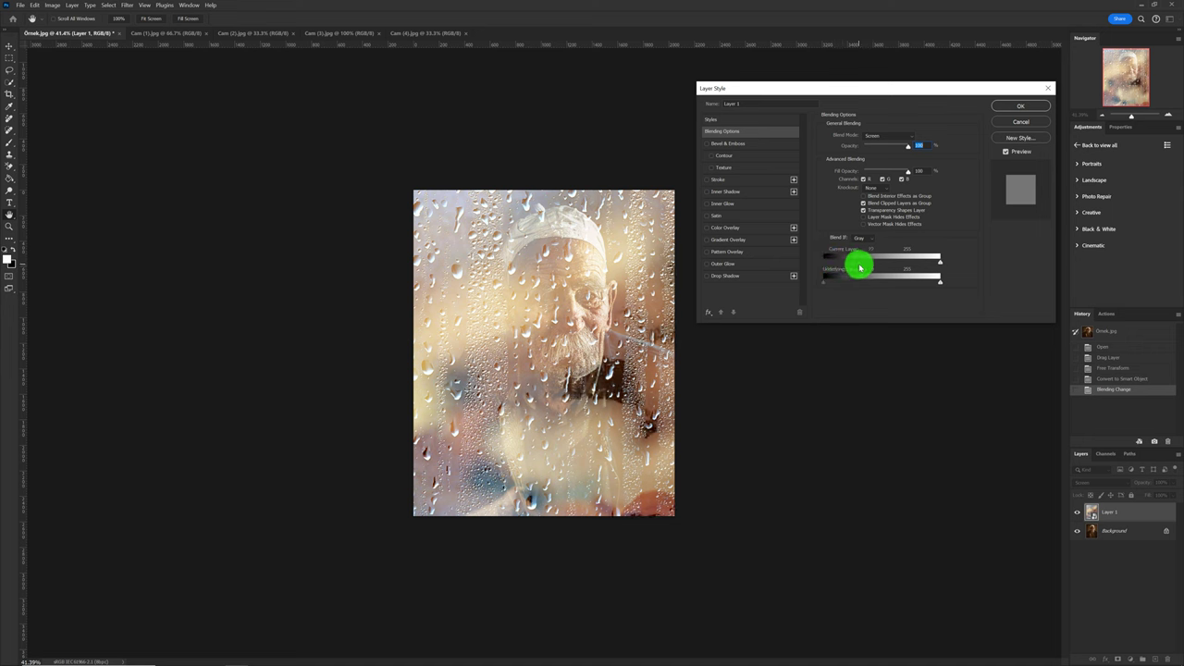
left_click_drag(850, 267, 909, 283)
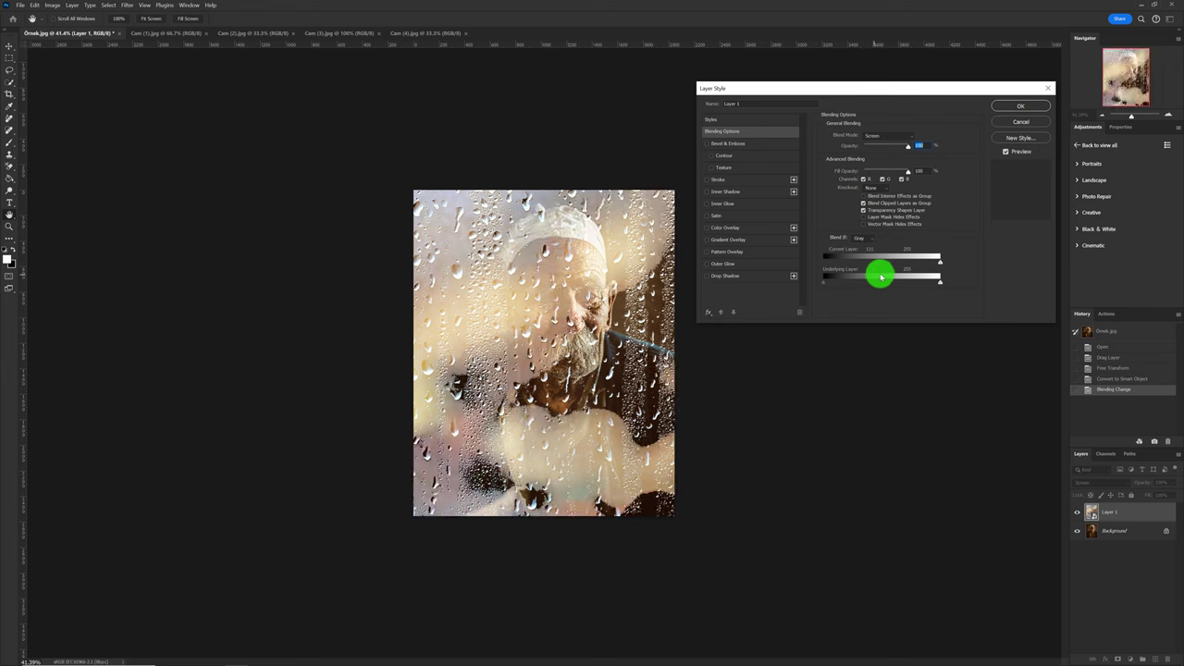
mouse_move(876, 277)
left_mouse_down()
mouse_move(903, 276)
mouse_move(861, 263)
mouse_move(905, 268)
mouse_move(834, 267)
mouse_move(844, 268)
left_mouse_up()
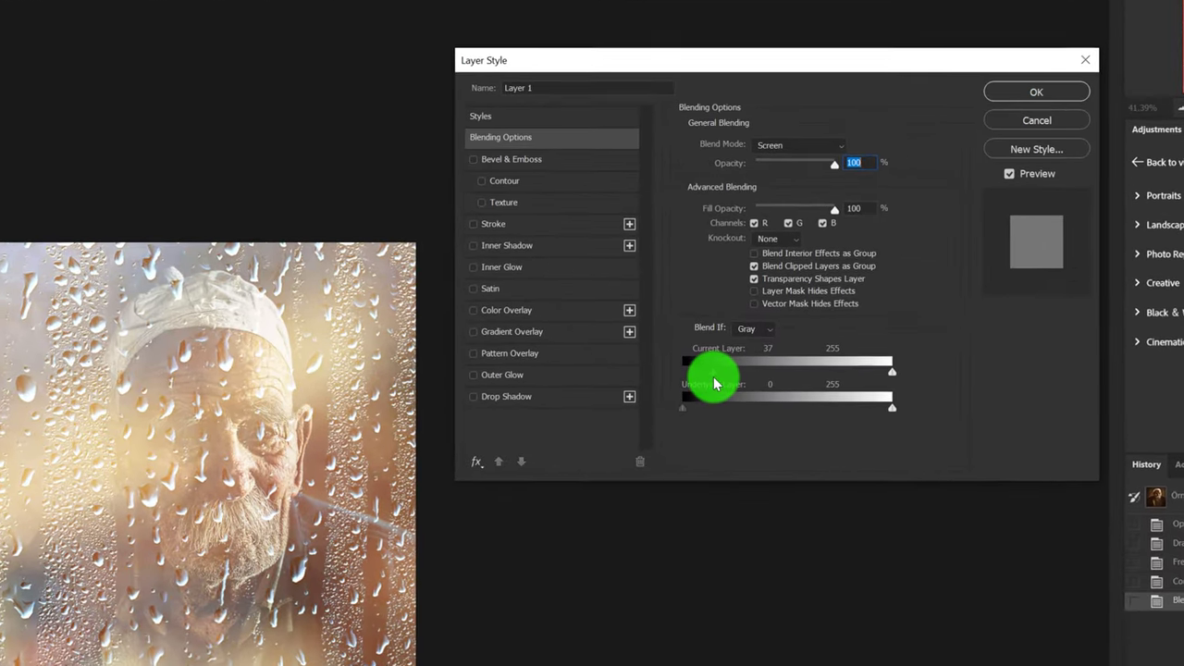
left_click_drag(745, 361, 739, 369)
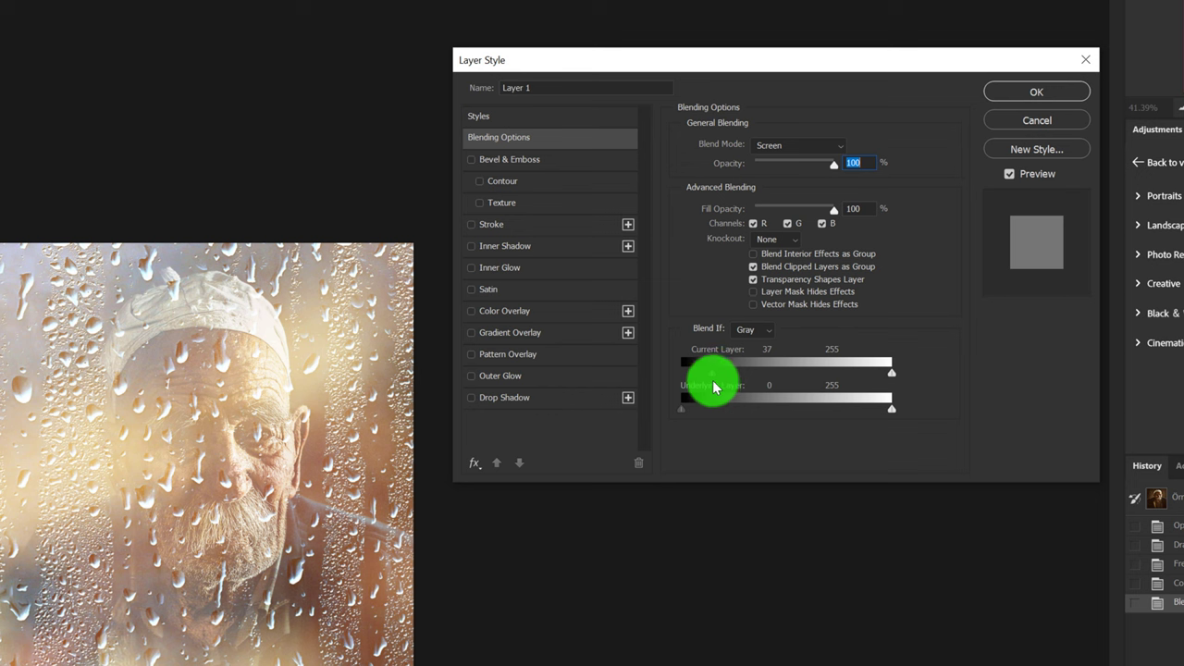
key("alt")
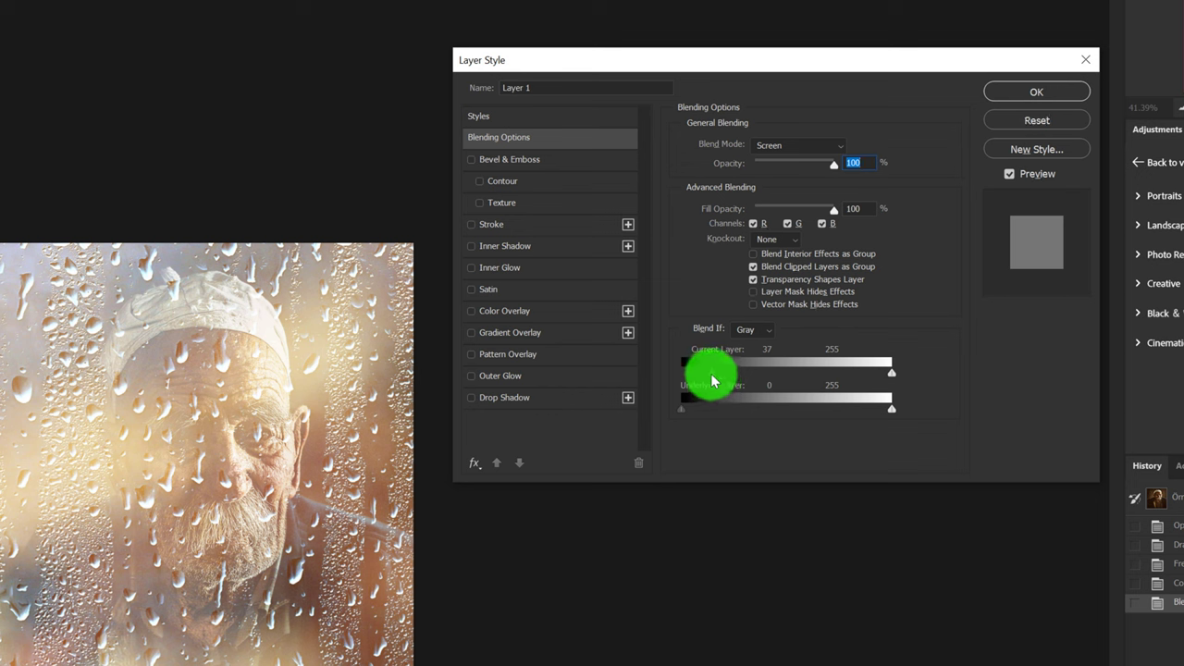
left_click_drag(714, 379, 705, 386)
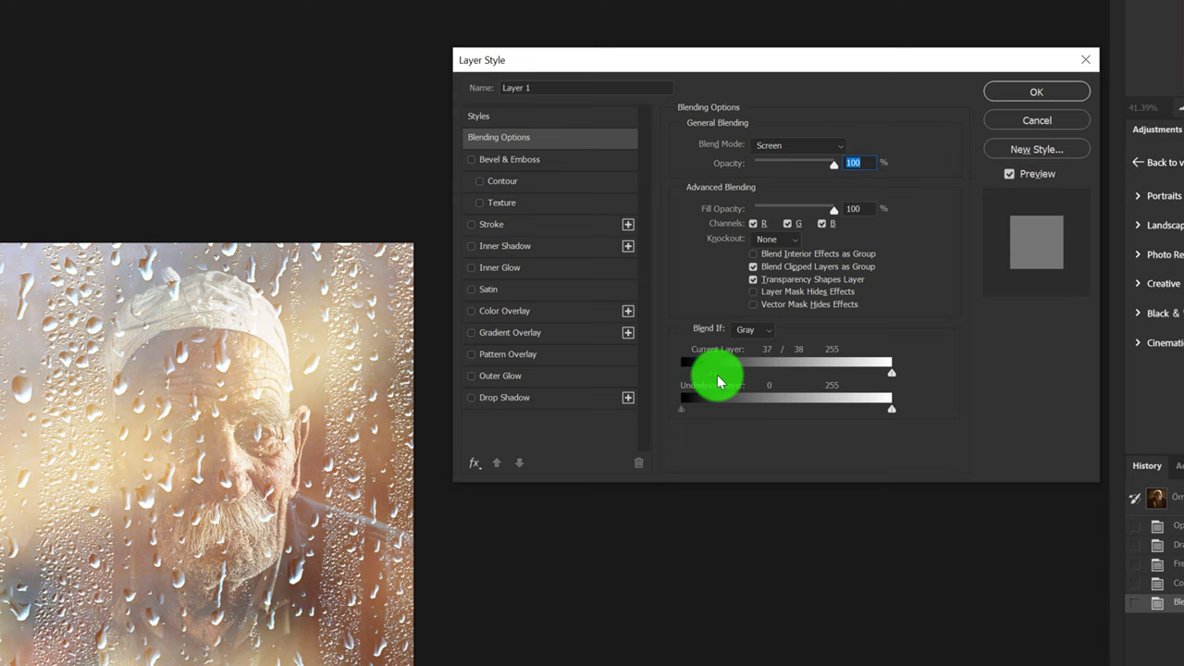
mouse_move(718, 382)
left_mouse_down()
mouse_move(752, 377)
mouse_move(894, 267)
mouse_move(949, 274)
mouse_move(840, 268)
left_mouse_up()
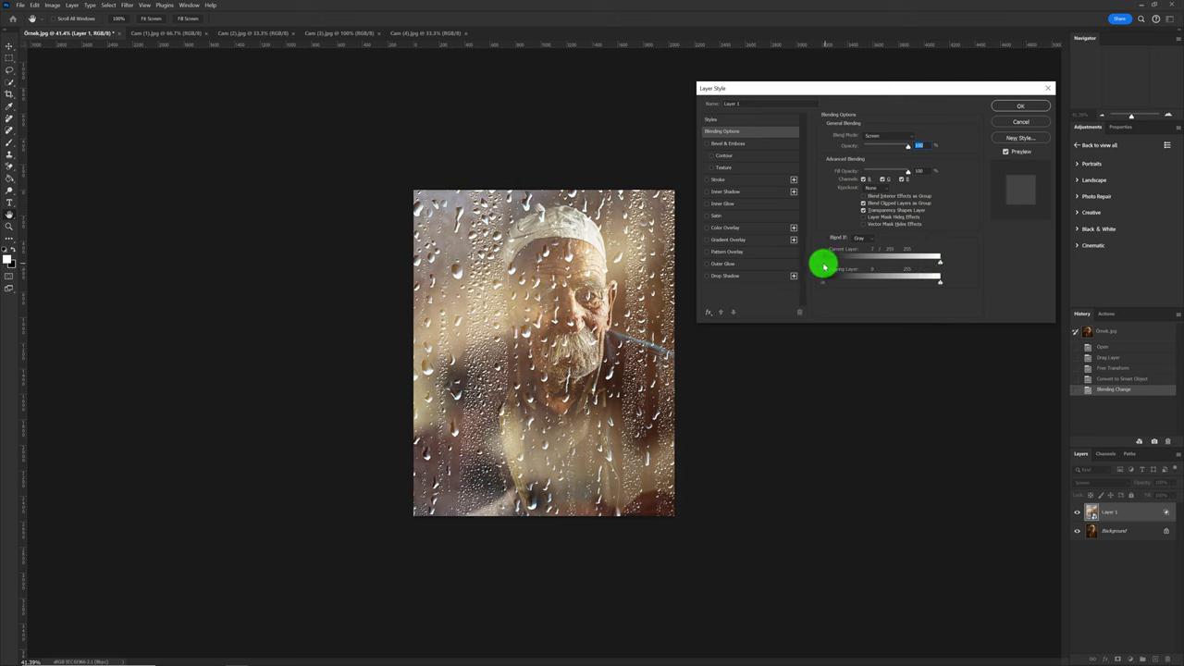
Step: Widen the Current Layer Blend If black and white splits, previewing before and after
left_click_drag(840, 267, 817, 267)
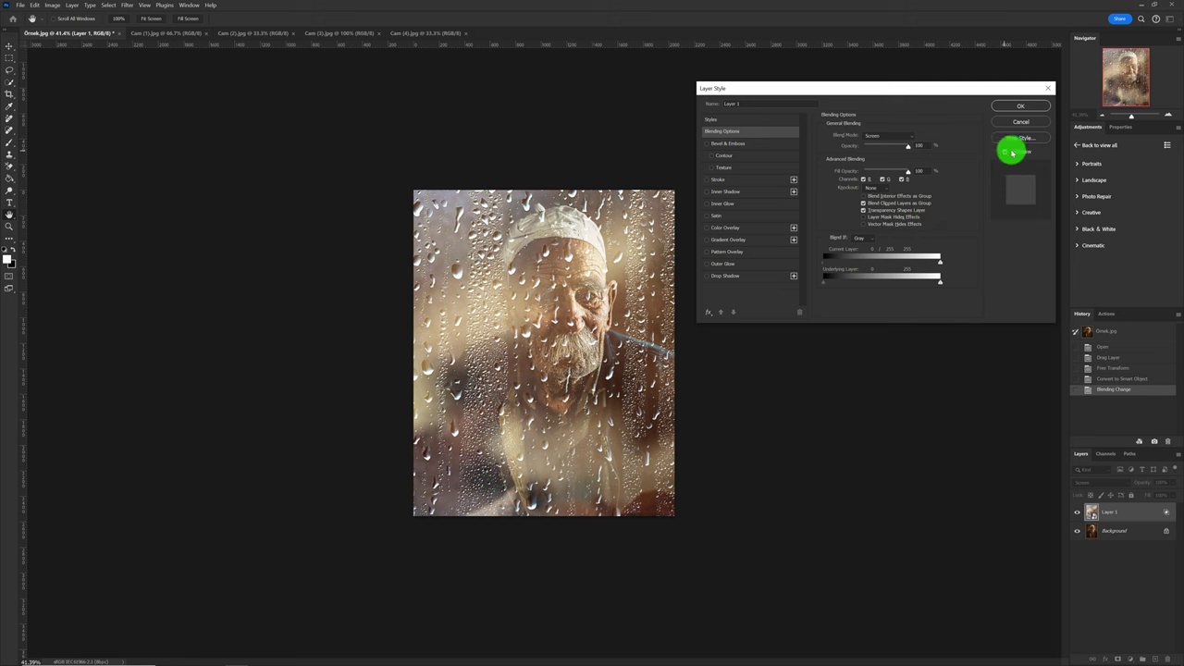
left_click(1008, 153)
left_click(1007, 153)
left_click_drag(929, 254, 934, 266)
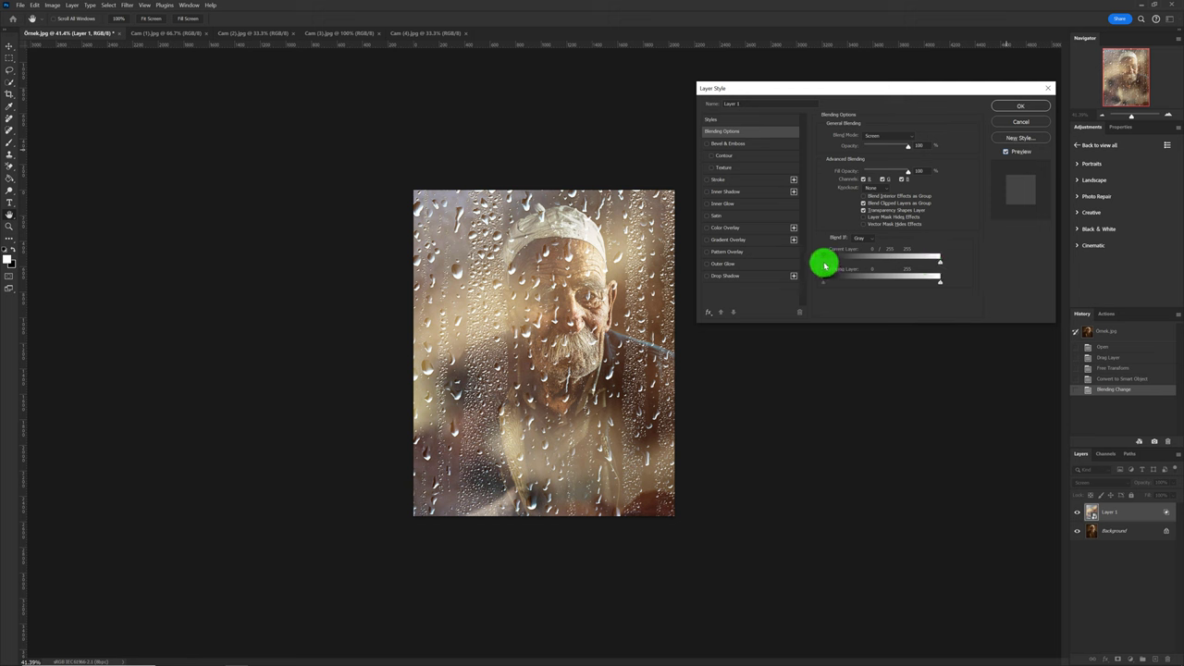
mouse_move(835, 265)
left_mouse_down()
mouse_move(942, 268)
mouse_move(930, 265)
left_mouse_up()
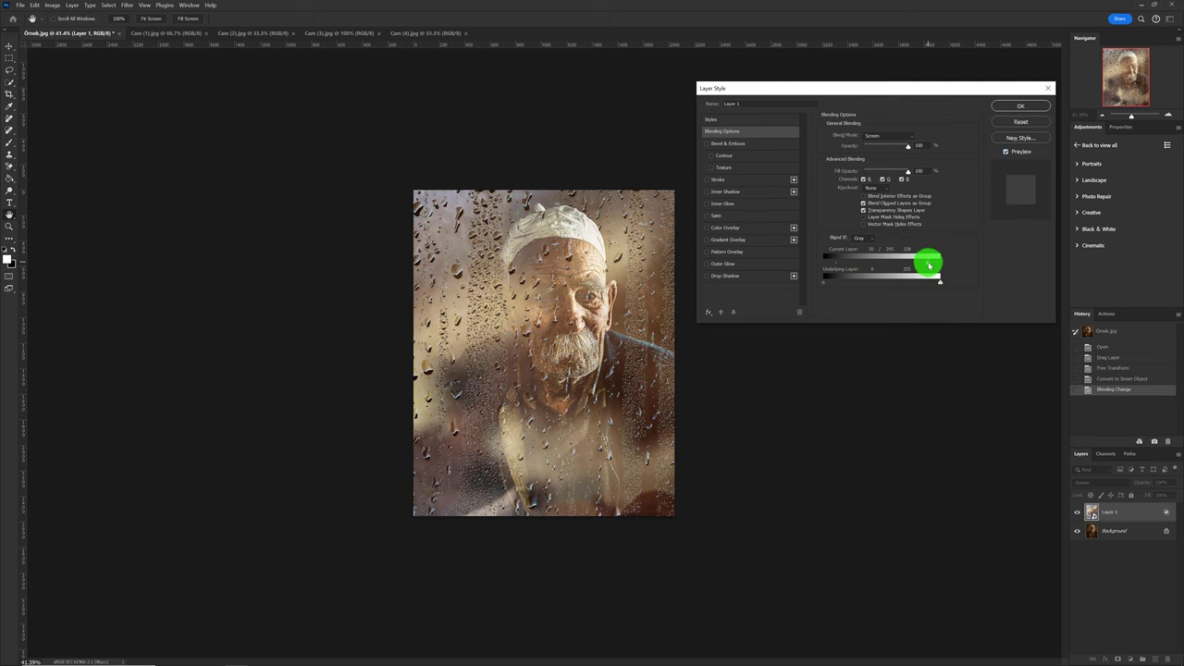
left_click_drag(929, 265, 927, 266)
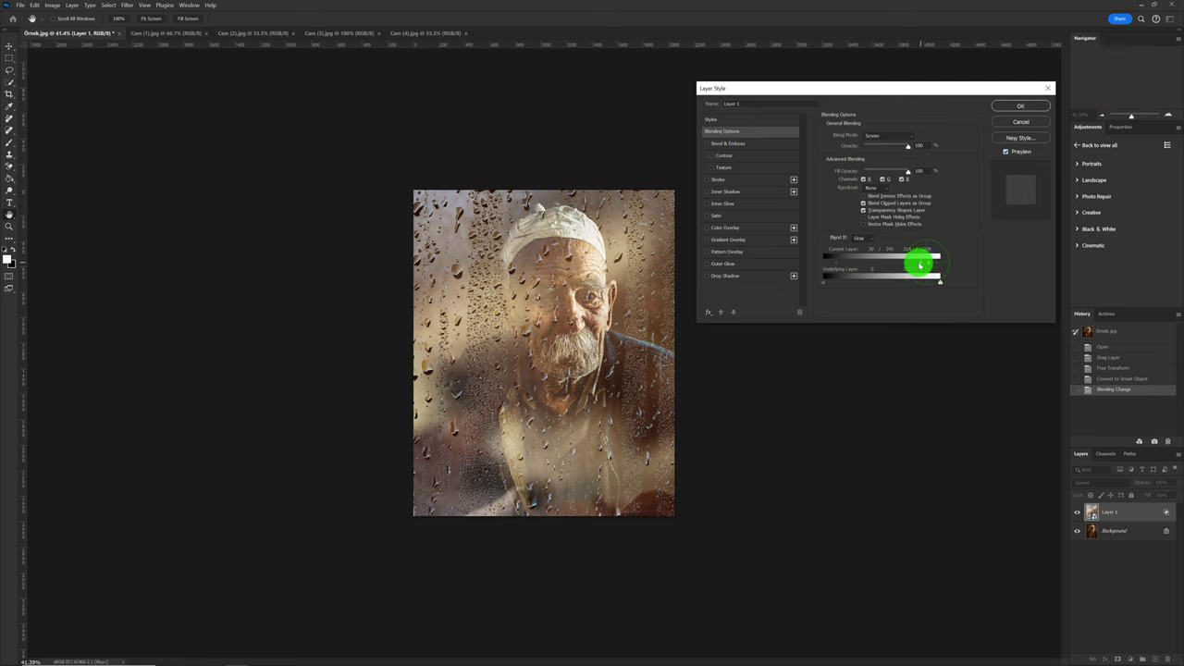
mouse_move(928, 265)
left_mouse_down()
mouse_move(815, 269)
mouse_move(930, 264)
mouse_move(820, 264)
mouse_move(891, 263)
mouse_move(829, 267)
left_mouse_up()
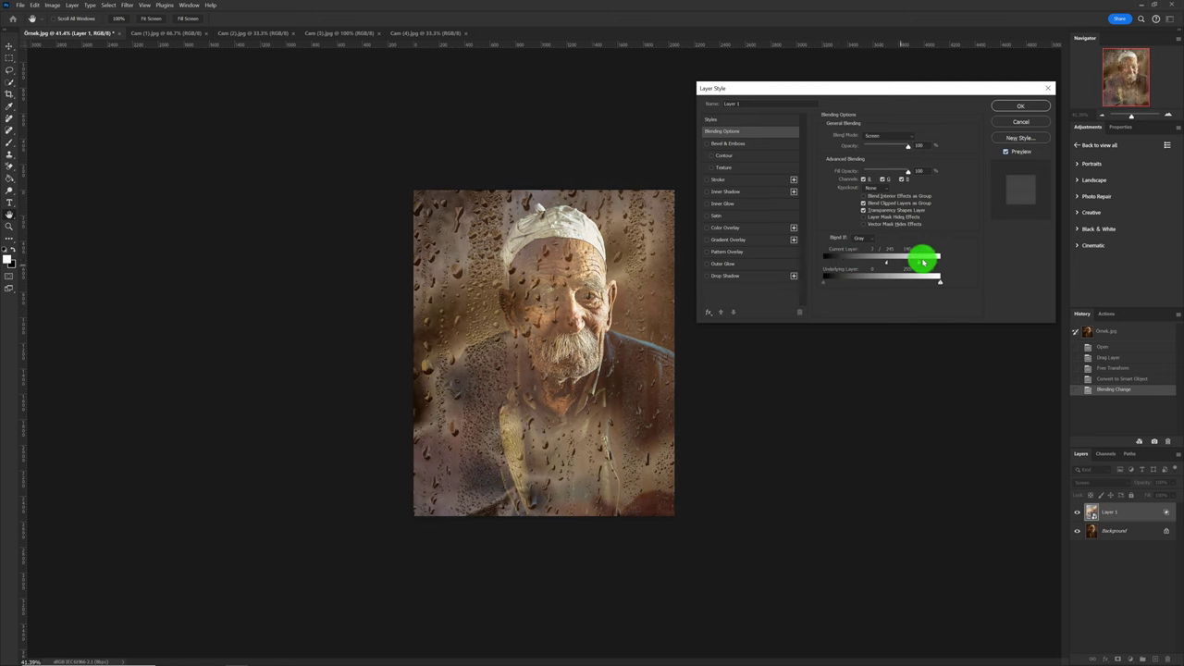
mouse_move(919, 266)
left_mouse_down()
mouse_move(942, 264)
mouse_move(888, 263)
left_mouse_up()
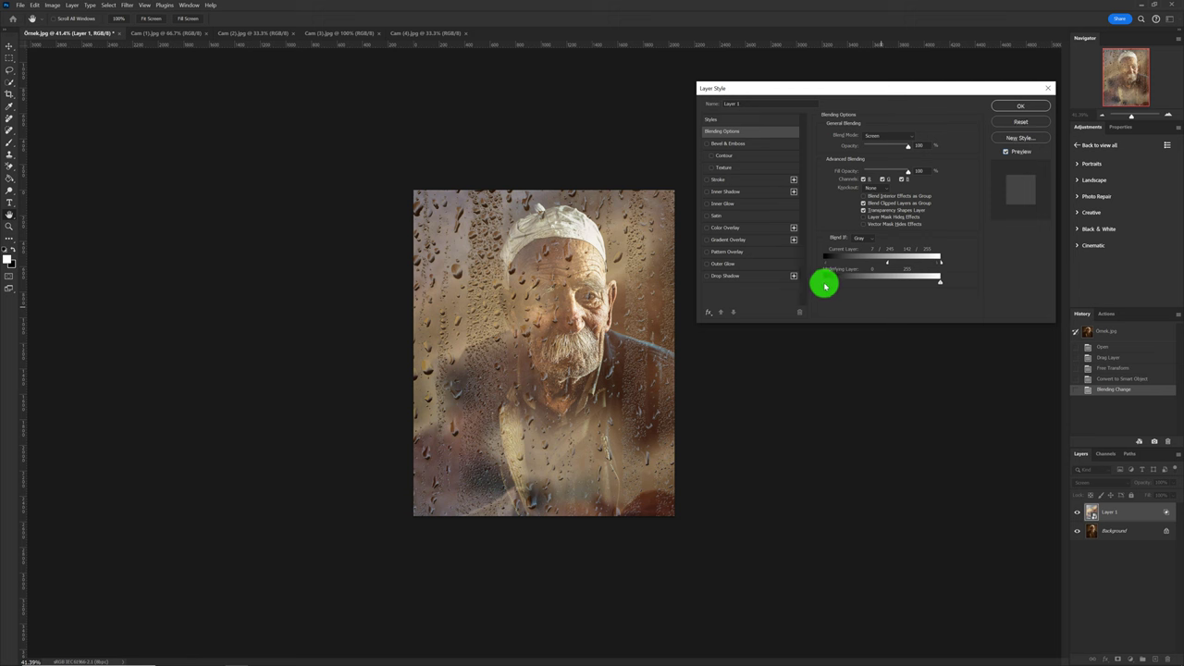
Step: Alt-split the Underlying Layer Blend If sliders to hide rain over shadows, comparing via Preview
left_click_drag(825, 287, 829, 288)
mouse_move(827, 287)
left_mouse_down()
mouse_move(856, 286)
mouse_move(748, 294)
left_mouse_up()
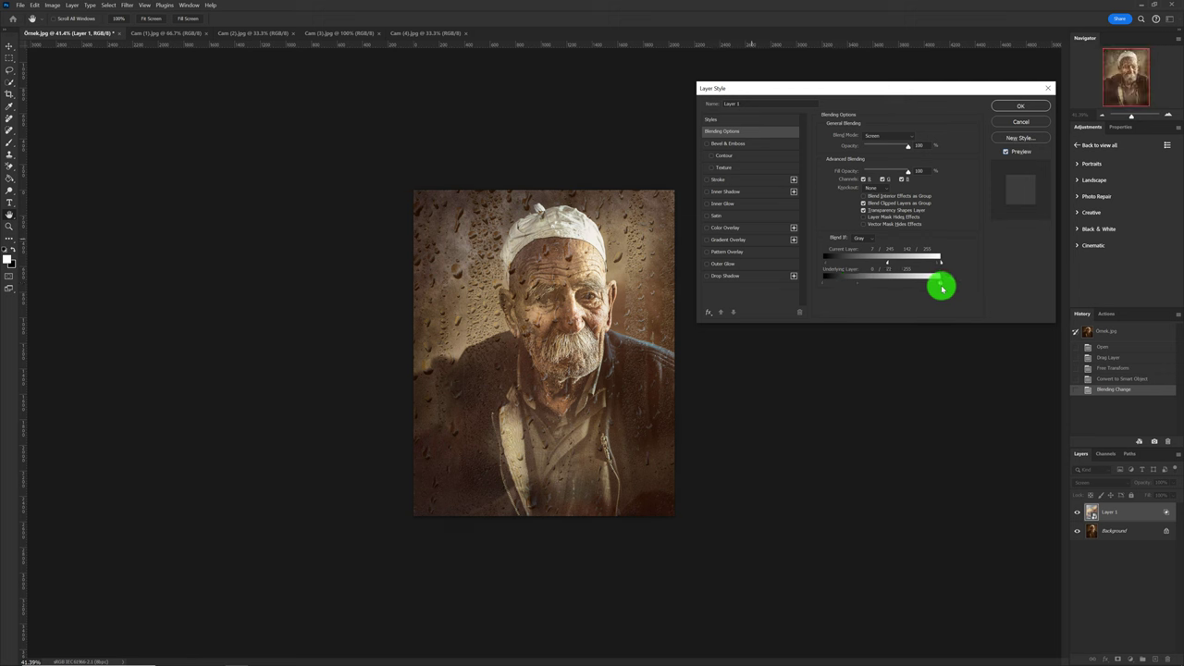
mouse_move(941, 285)
left_mouse_down()
mouse_move(859, 293)
mouse_move(892, 296)
mouse_move(878, 291)
left_mouse_up()
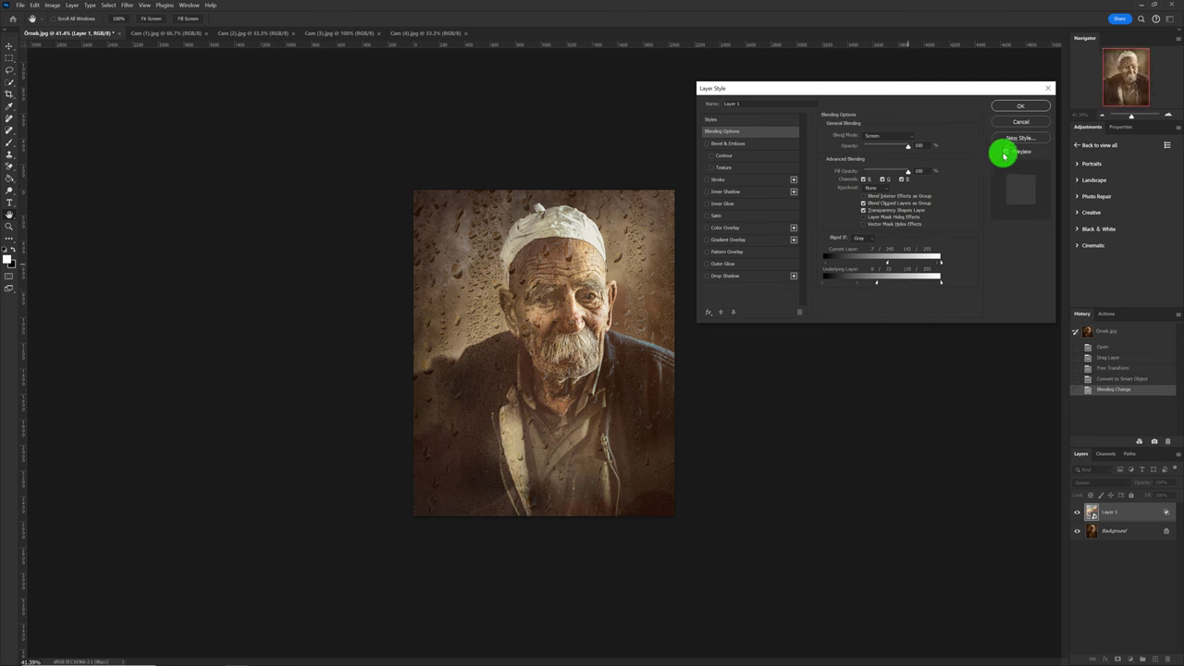
left_click(1006, 156)
left_click(1006, 156)
left_click(1006, 156)
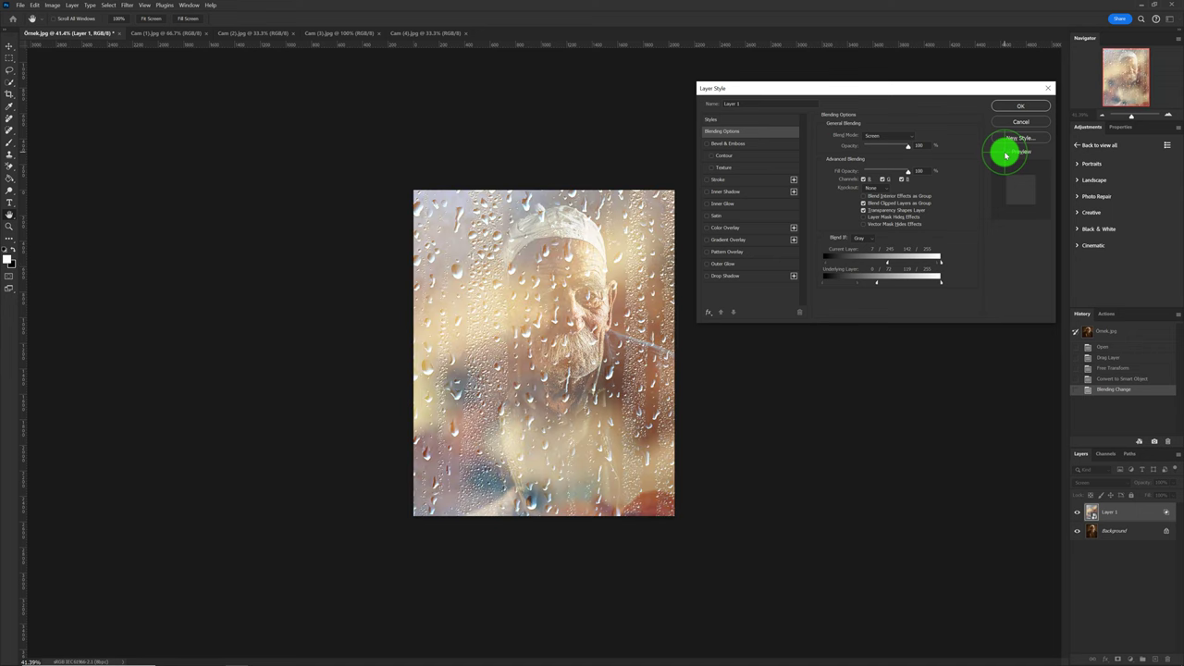
left_click(1006, 156)
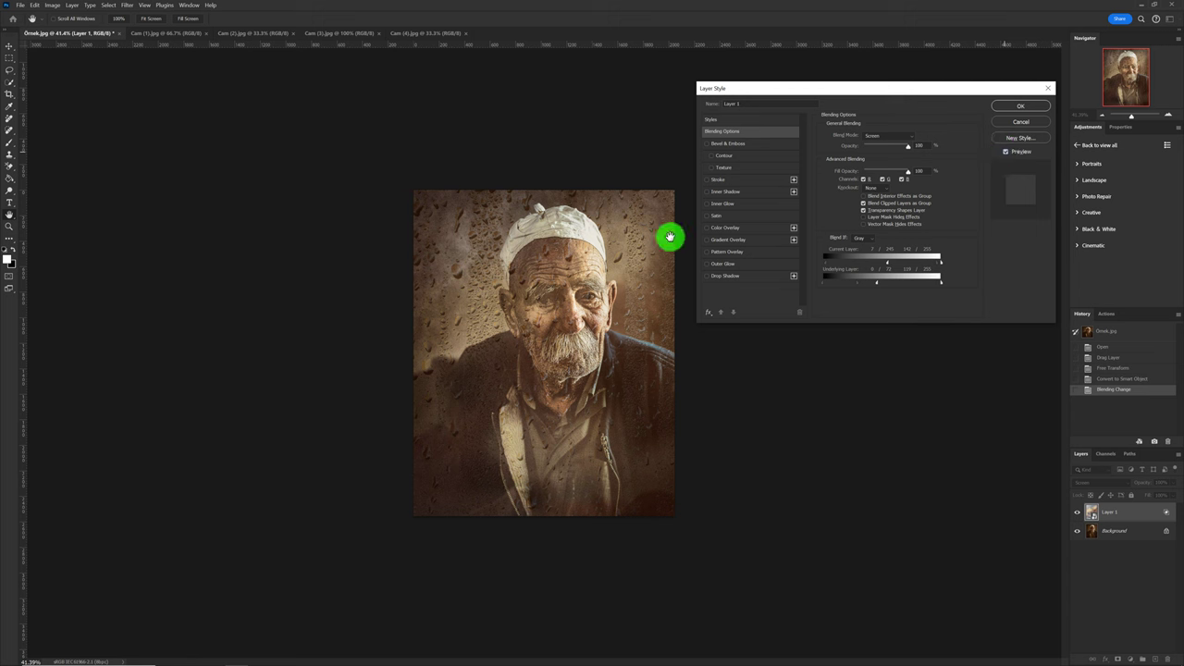
left_click_drag(907, 292, 891, 288)
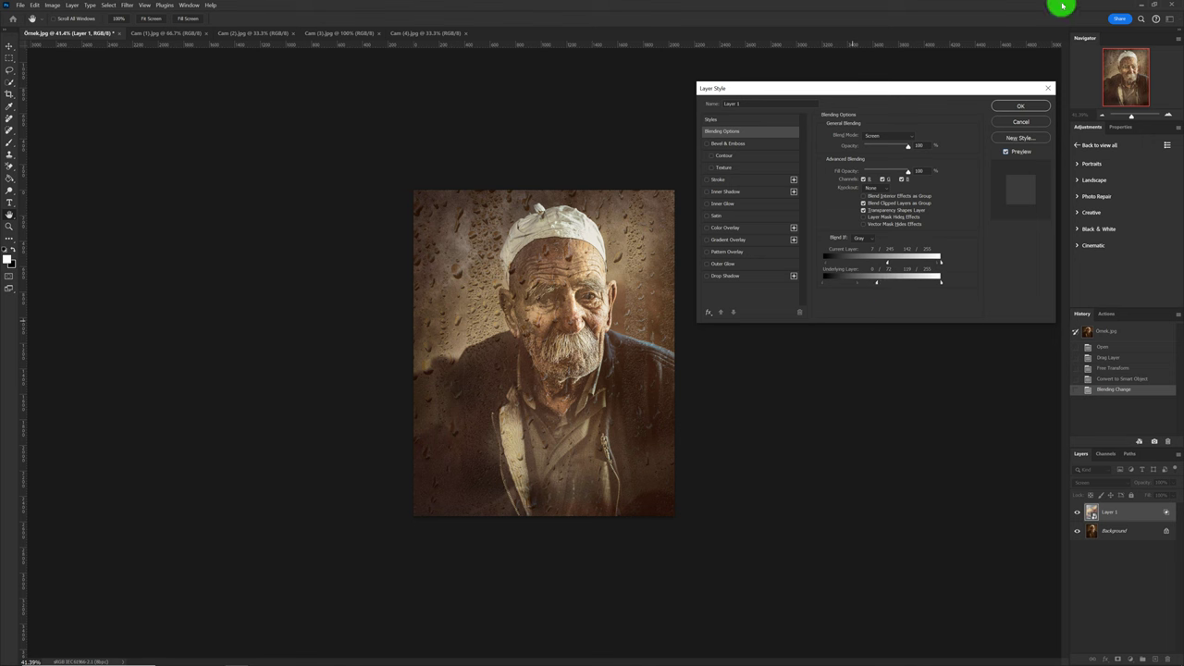
Step: Apply Layer 1's blending options and switch to the Cam (2).jpg document
left_click(1016, 108)
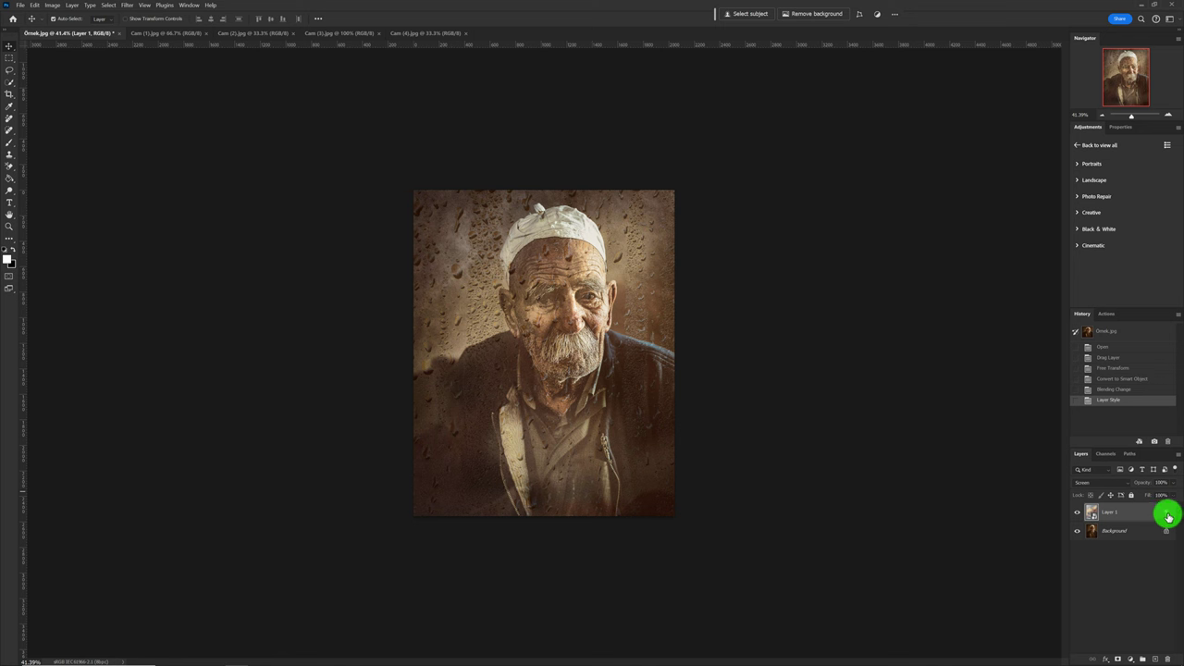
double_click(1166, 514)
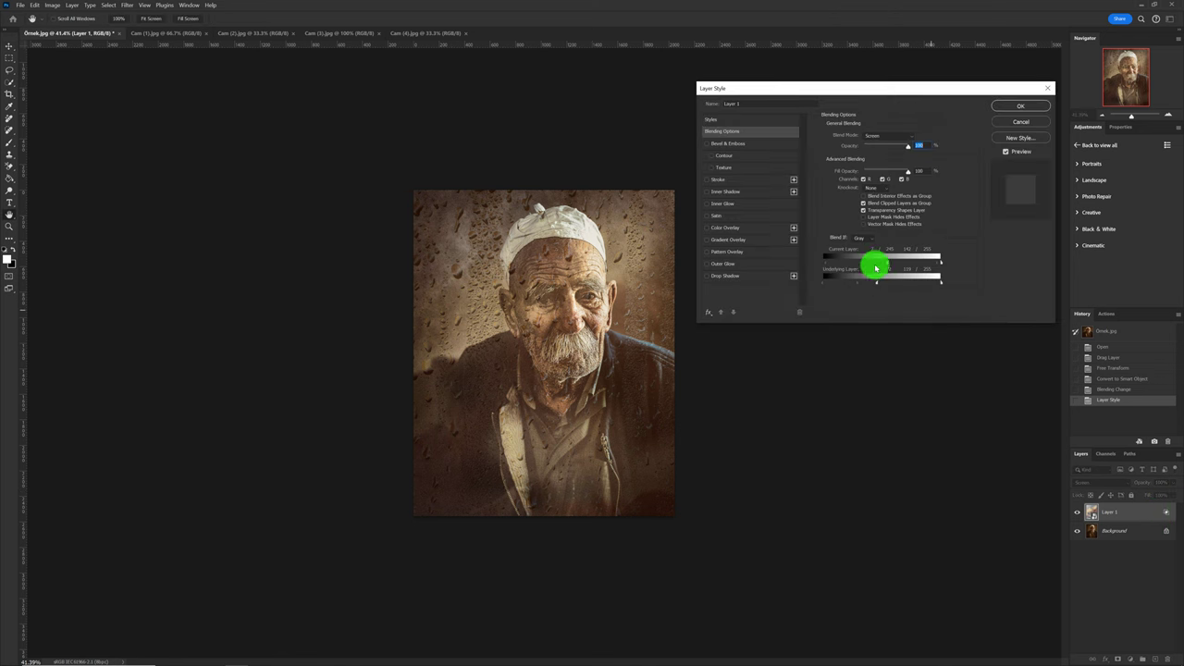
left_click(1020, 108)
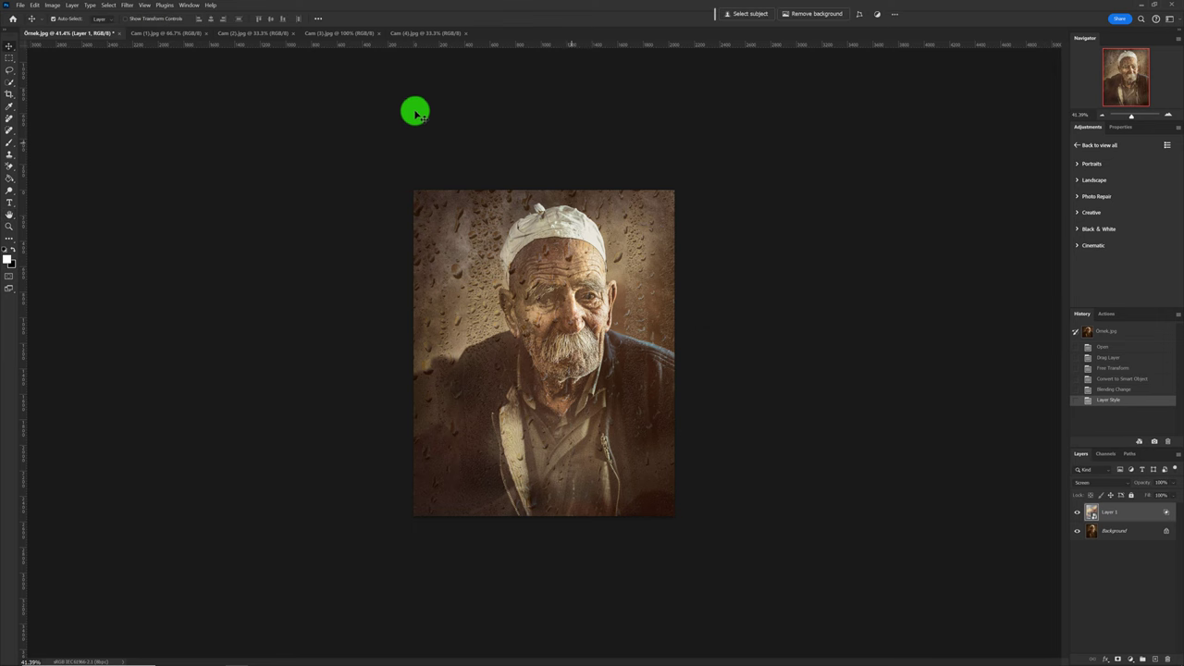
left_click(231, 32)
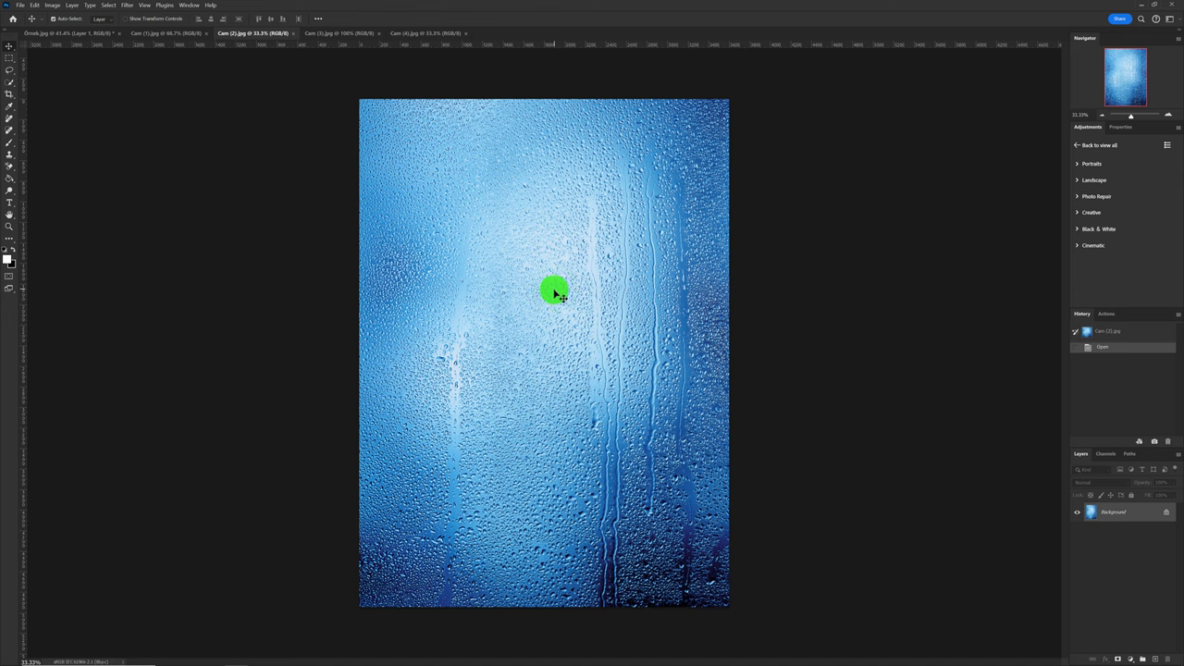
Step: Drag the blue Cam (2) image into the portrait as Layer 2, scaled to about 124% to fill the canvas
left_click_drag(555, 294, 76, 35)
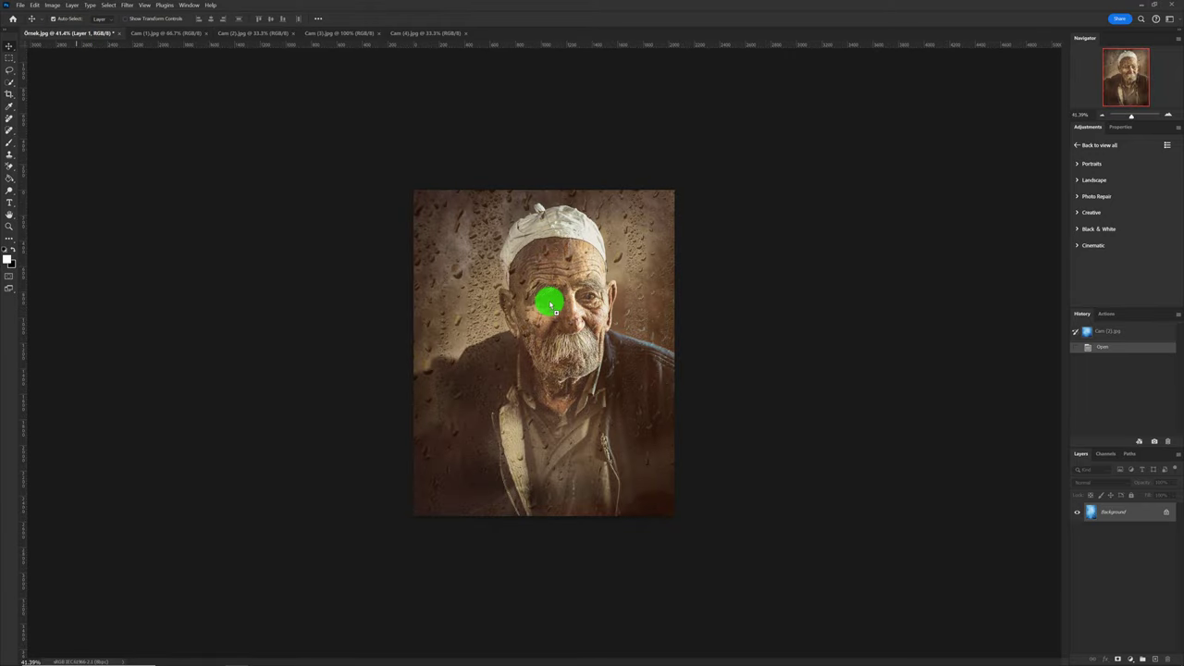
left_click_drag(76, 35, 550, 304)
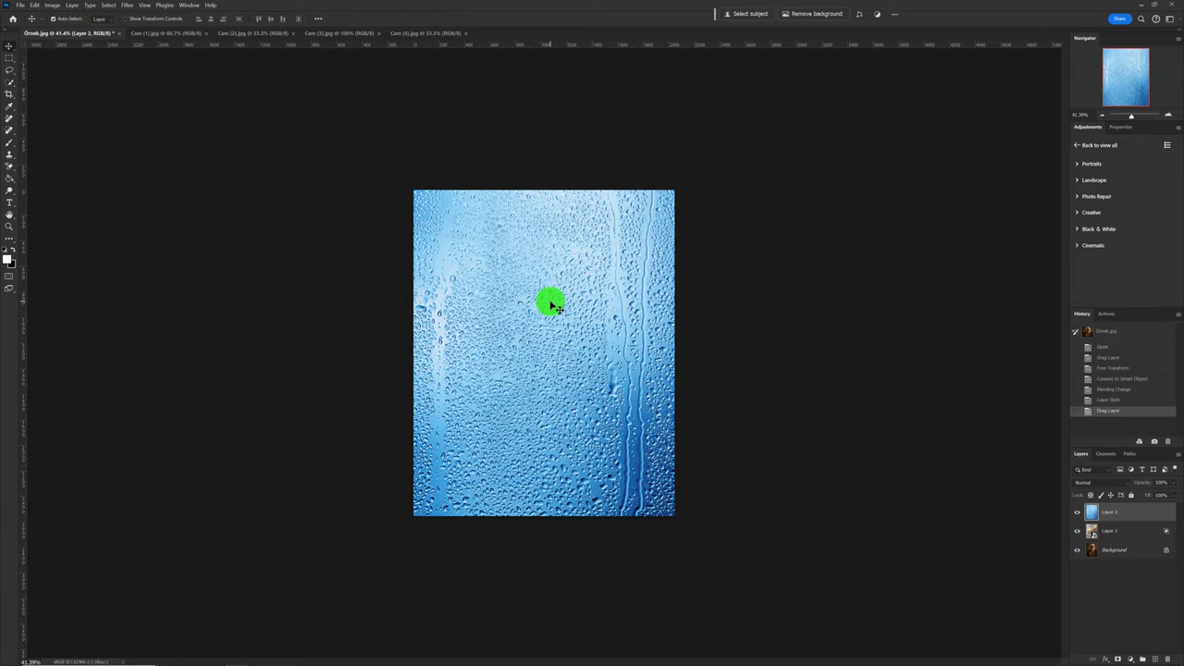
key("ctrl+t")
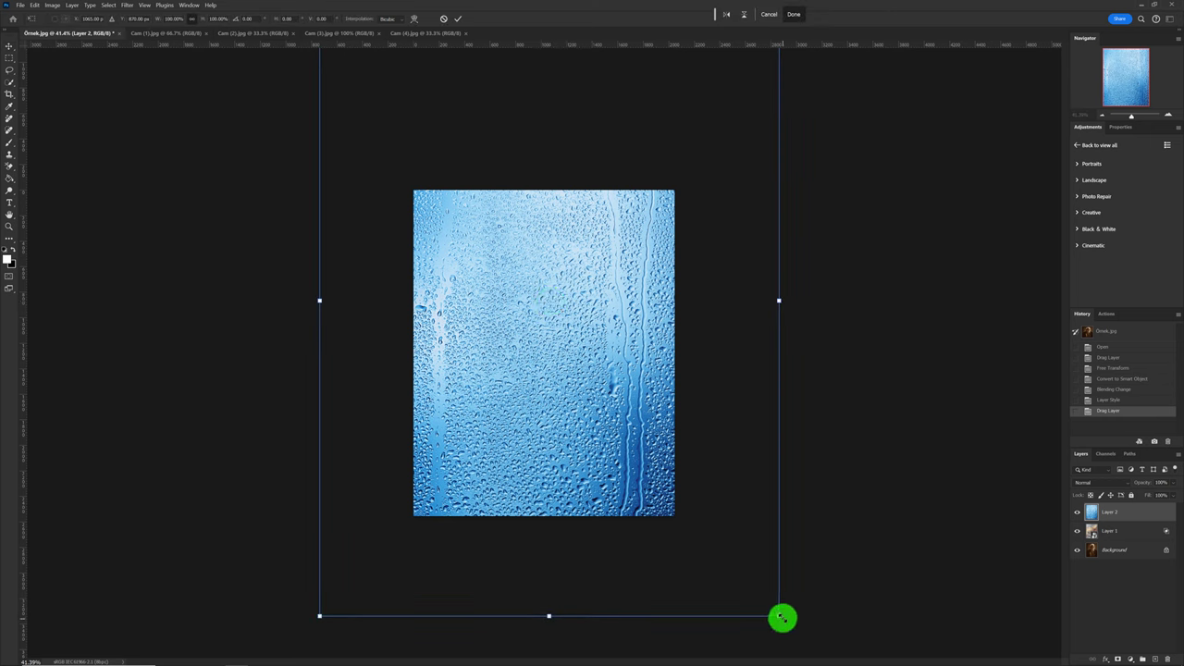
left_click_drag(782, 618, 739, 561)
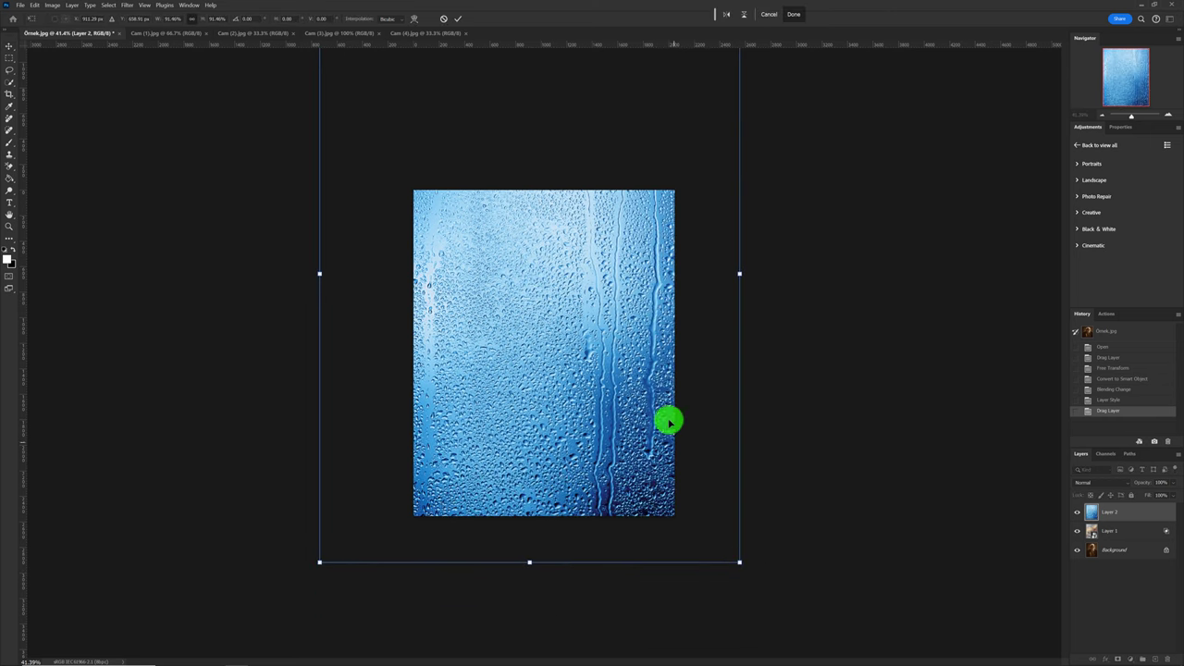
mouse_move(607, 312)
left_mouse_down()
mouse_move(511, 337)
mouse_move(546, 416)
left_mouse_up()
scroll(546, 416, "down", 3)
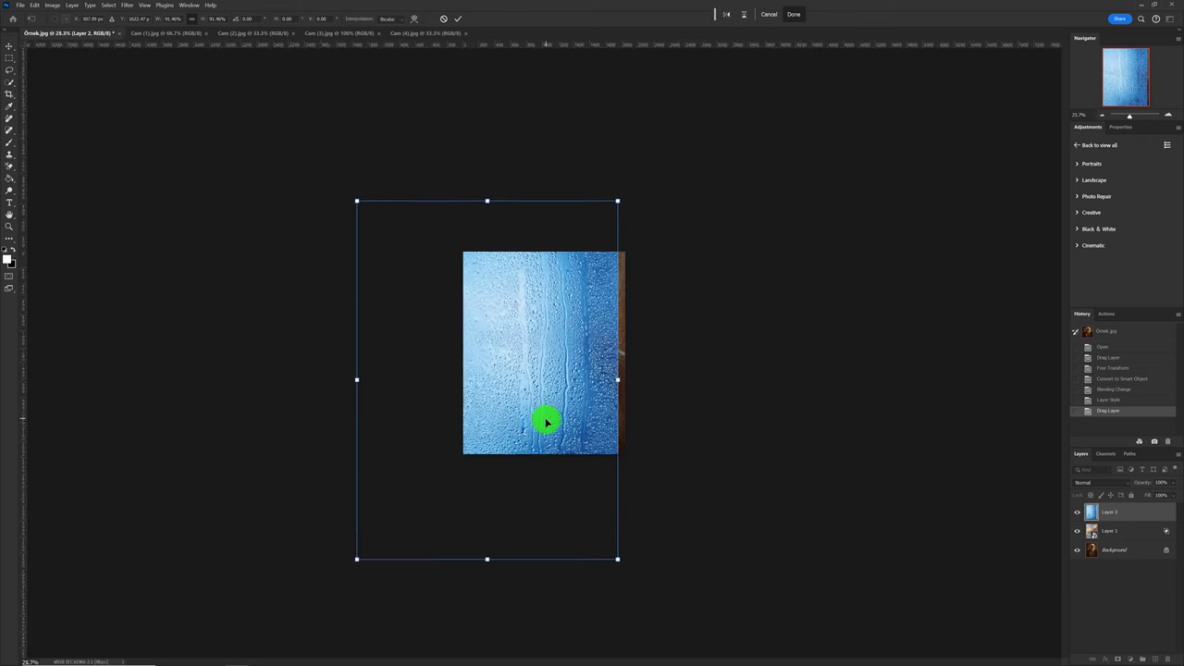
left_click_drag(605, 523, 682, 628)
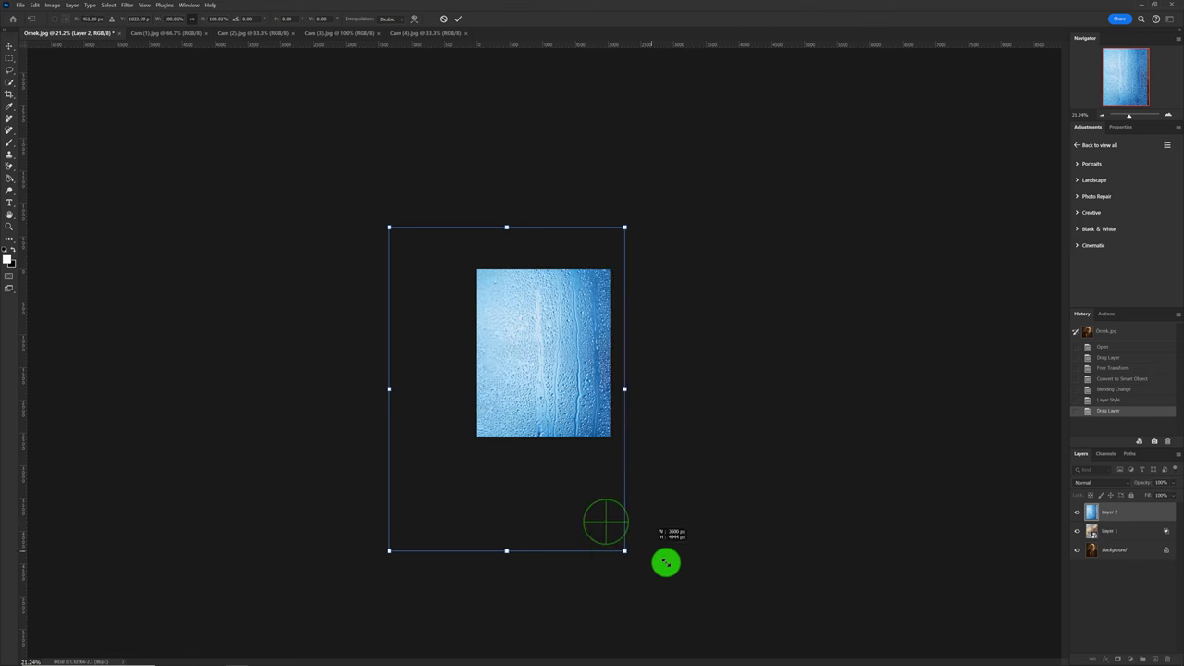
left_click_drag(625, 579, 561, 537)
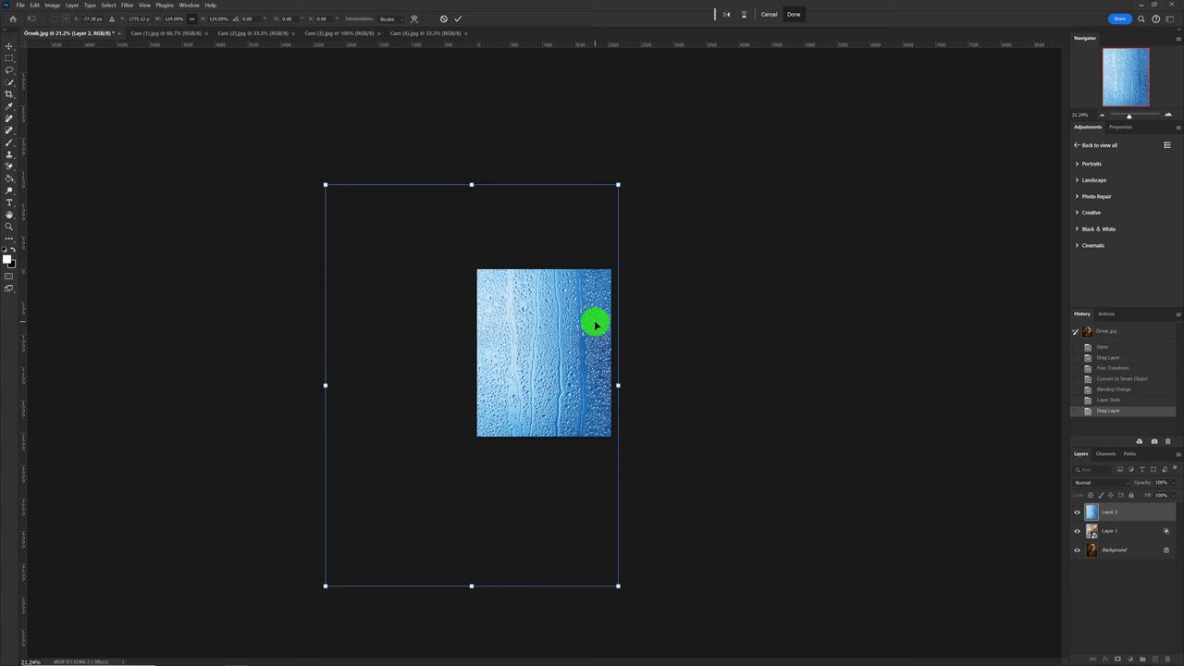
key("Return")
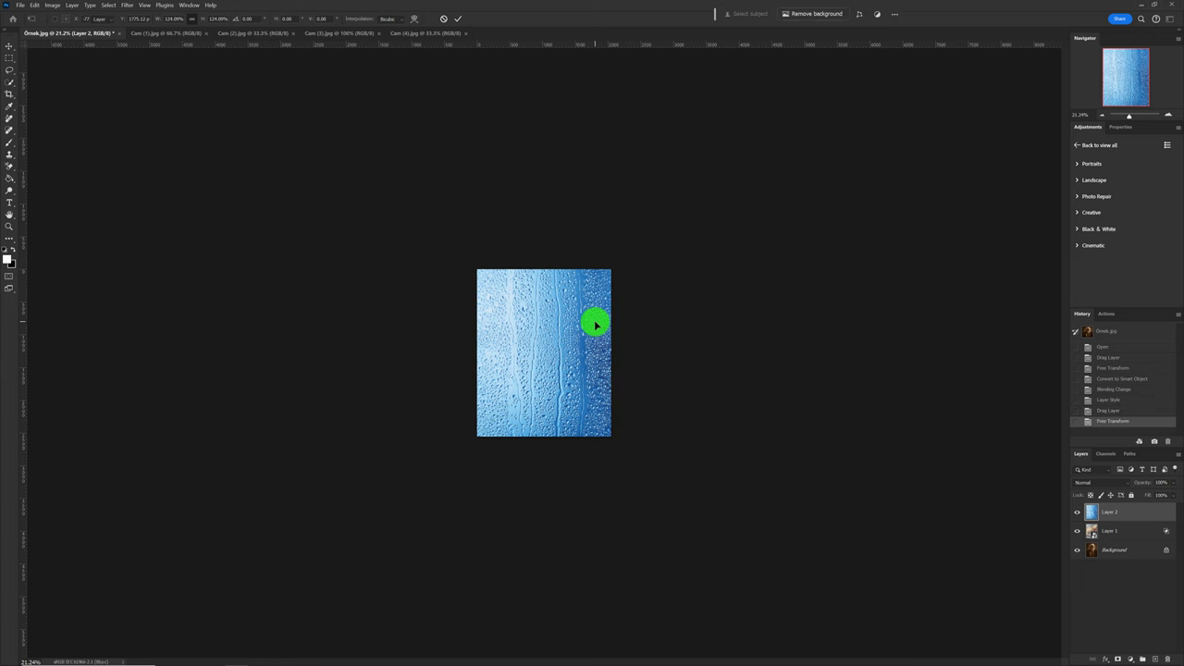
key("ctrl+0")
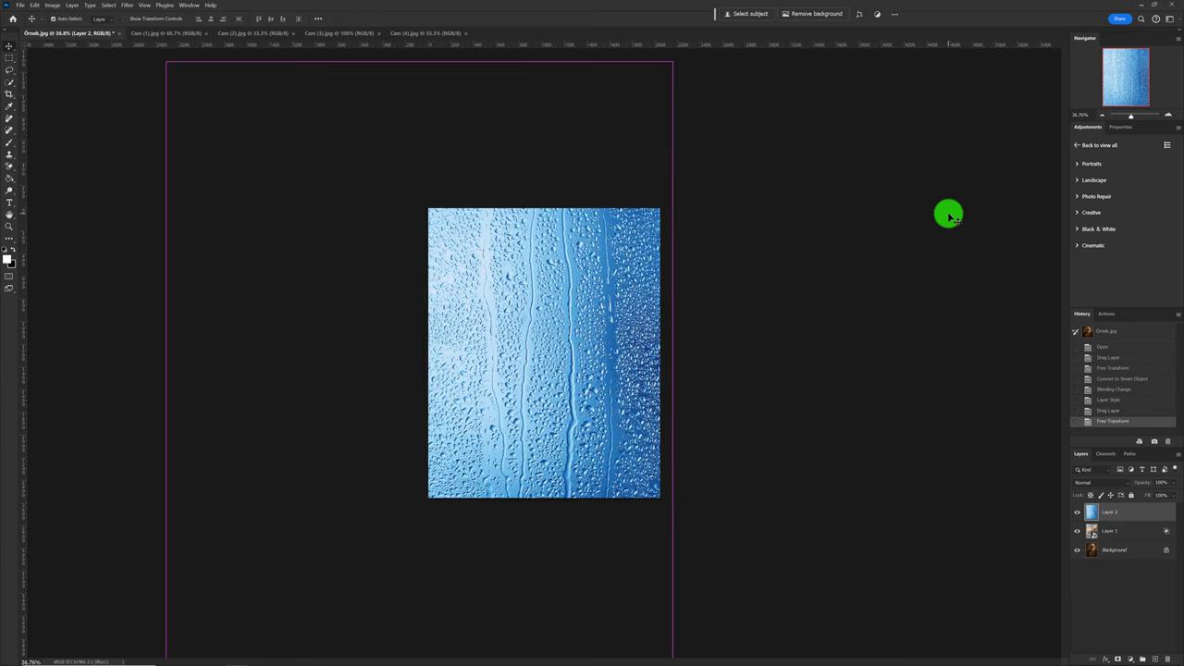
Step: Copy Layer 1's layer style and paste it onto Layer 2
left_click(1115, 534)
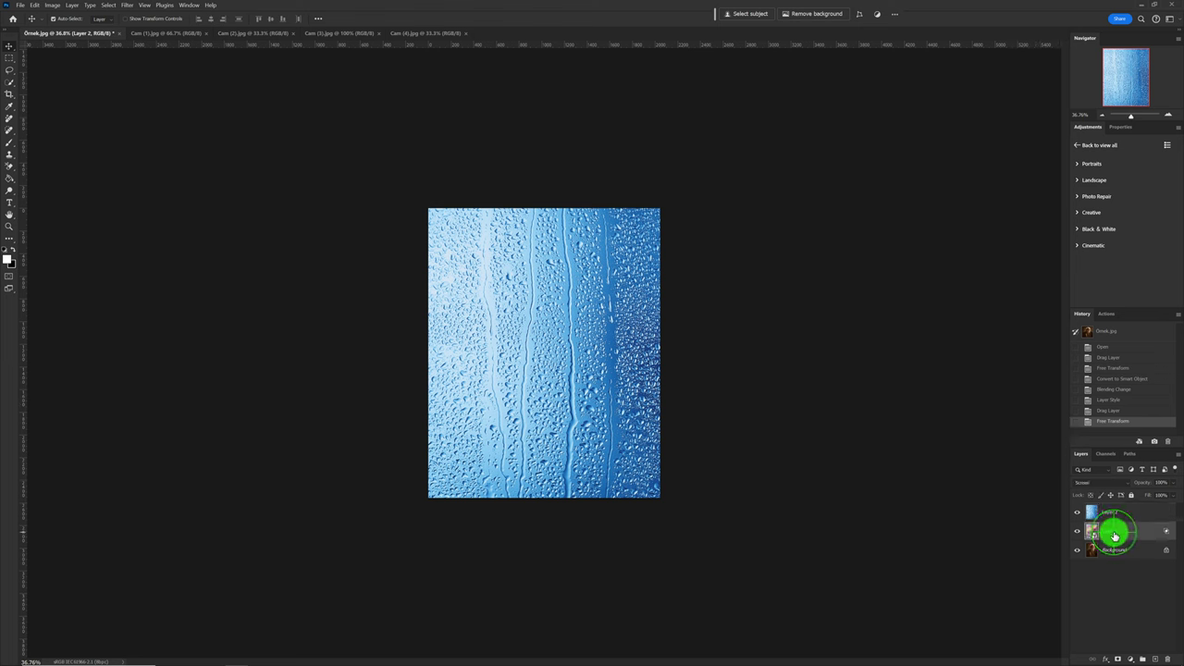
right_click(1115, 534)
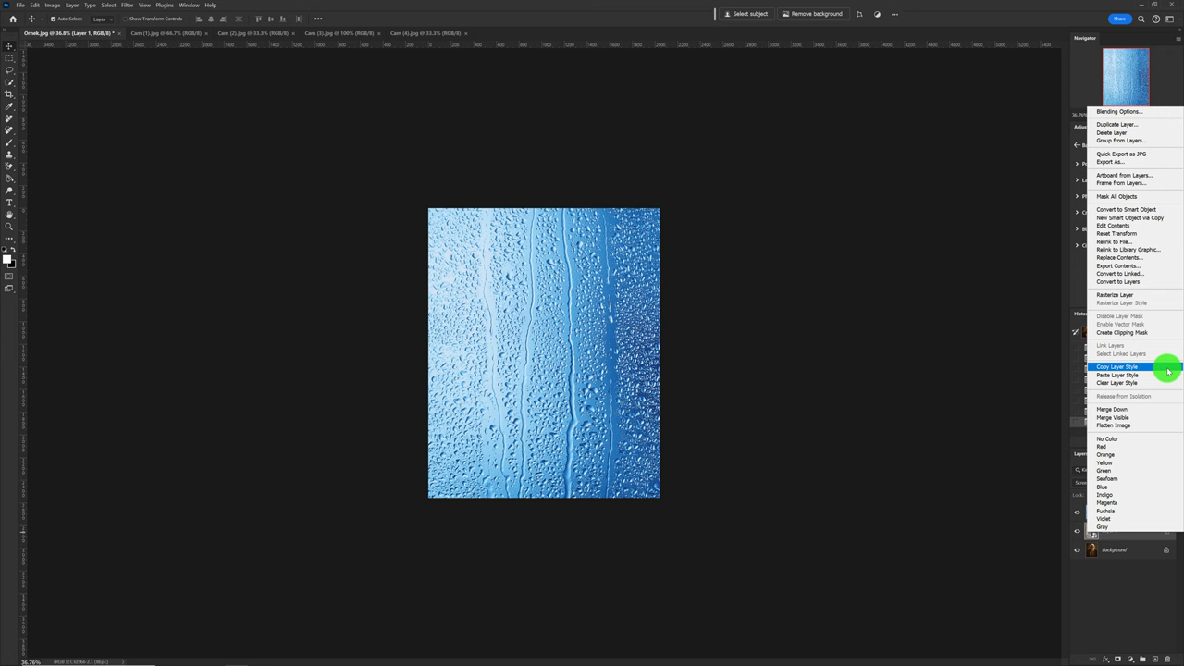
left_click(1167, 371)
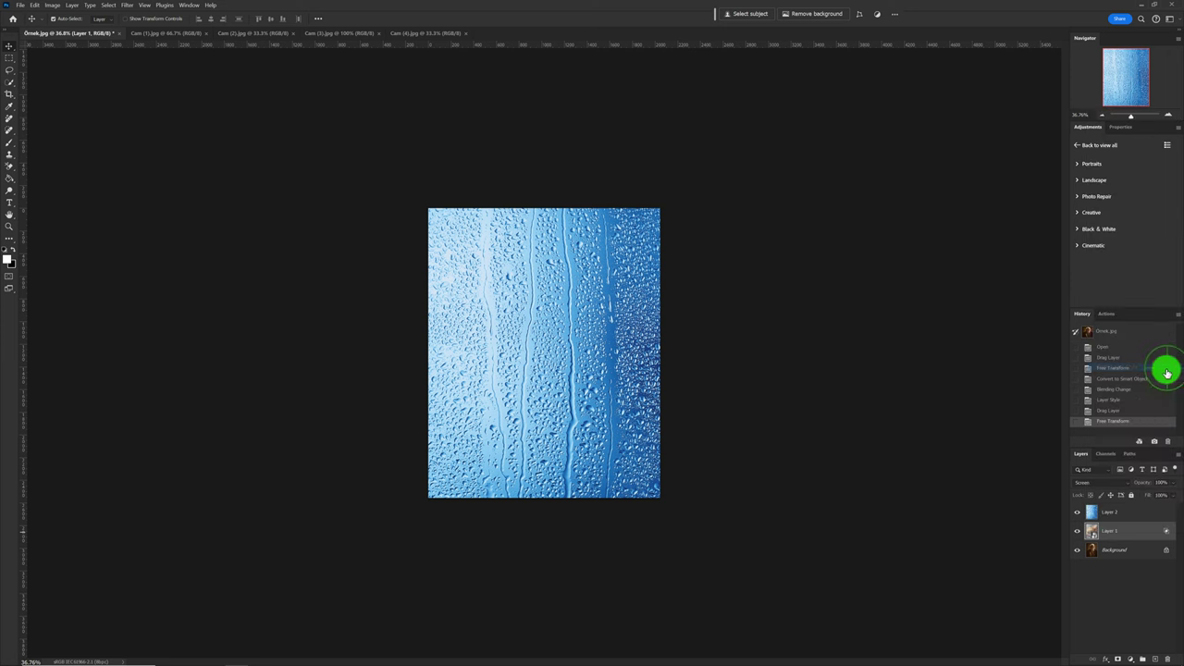
right_click(1116, 518)
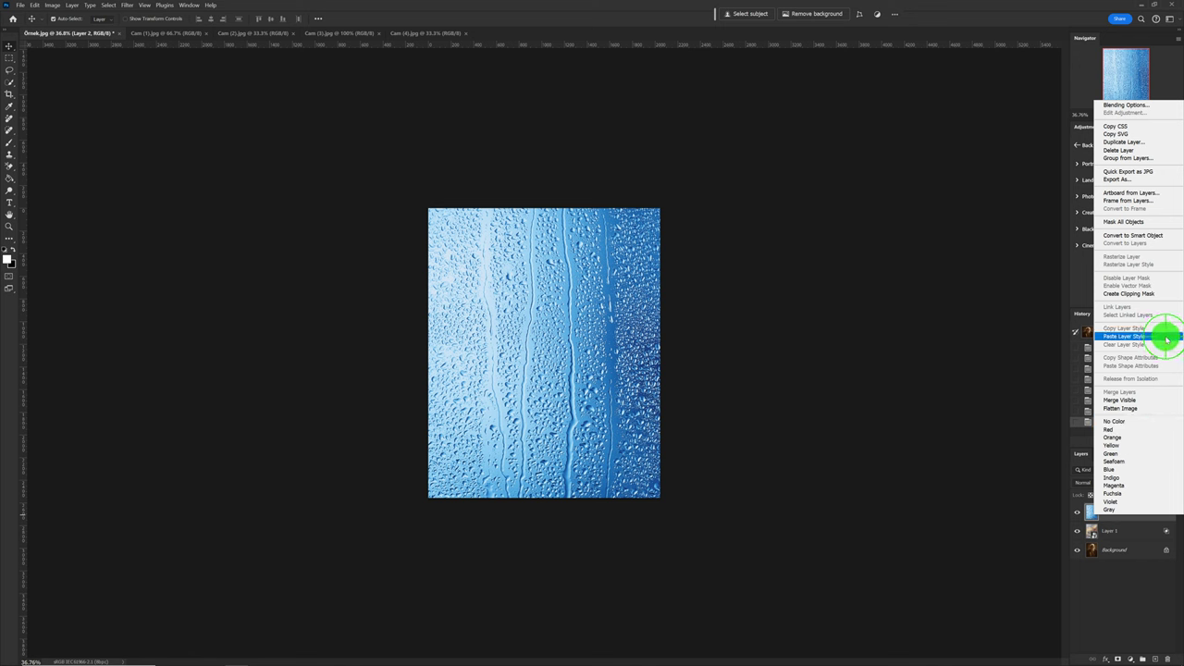
left_click(1167, 340)
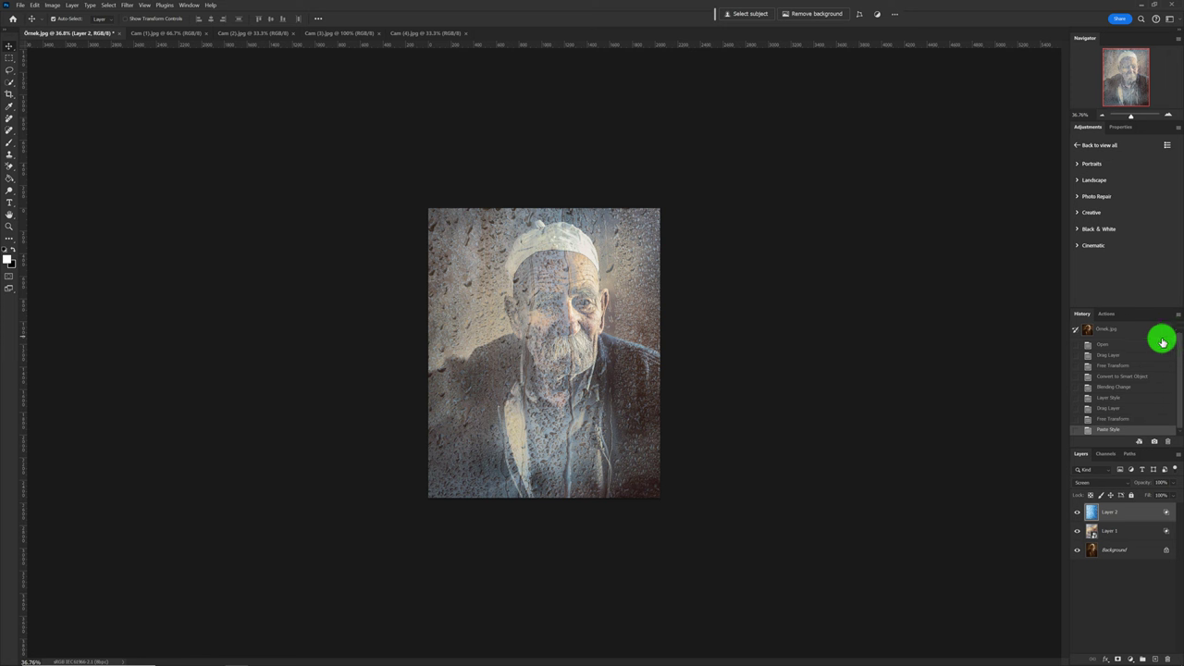
left_click(1117, 530)
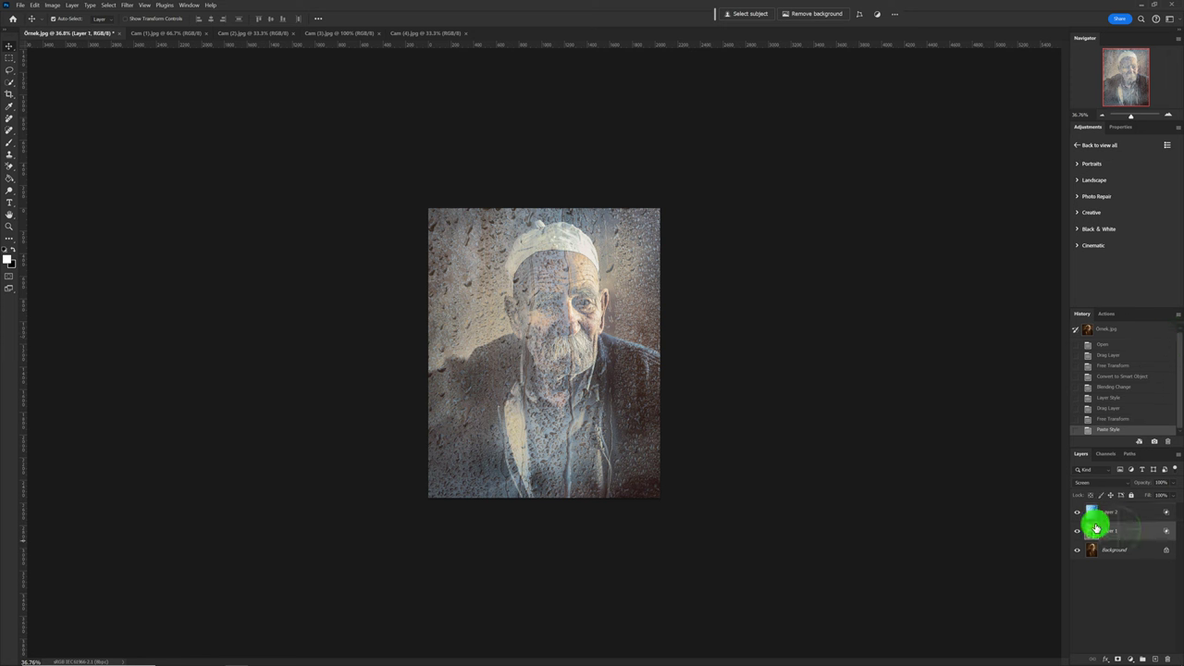
Step: Toggle Layer 1's visibility to compare the two rain textures, leaving it hidden
left_click(1078, 535)
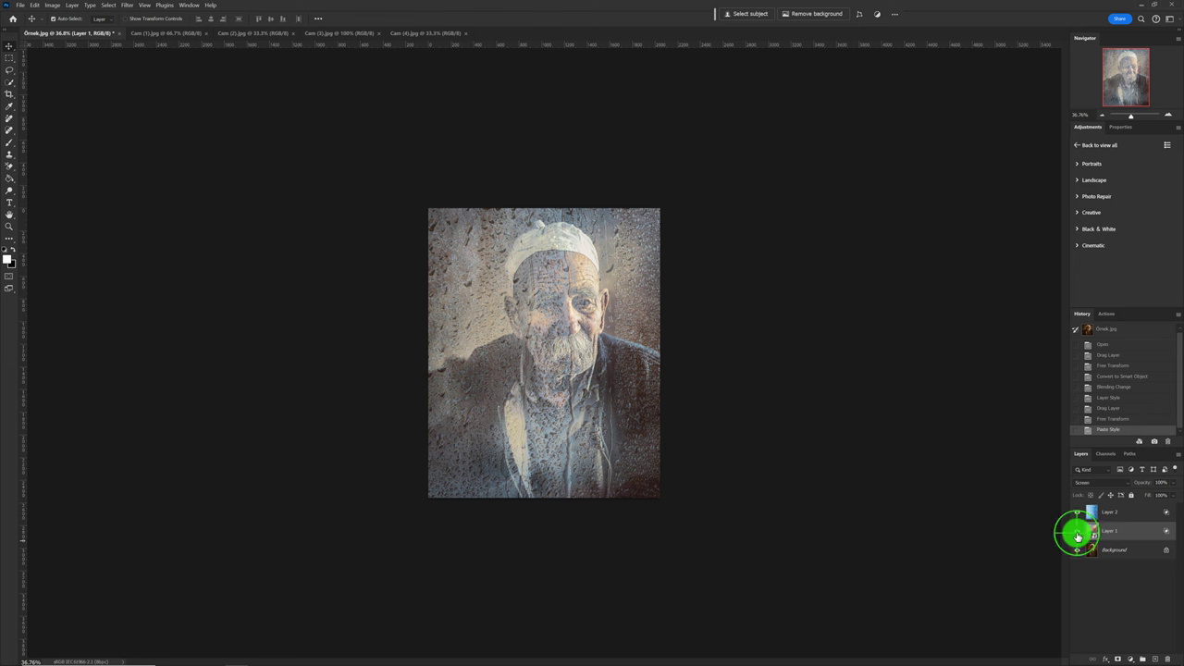
left_click(1130, 512)
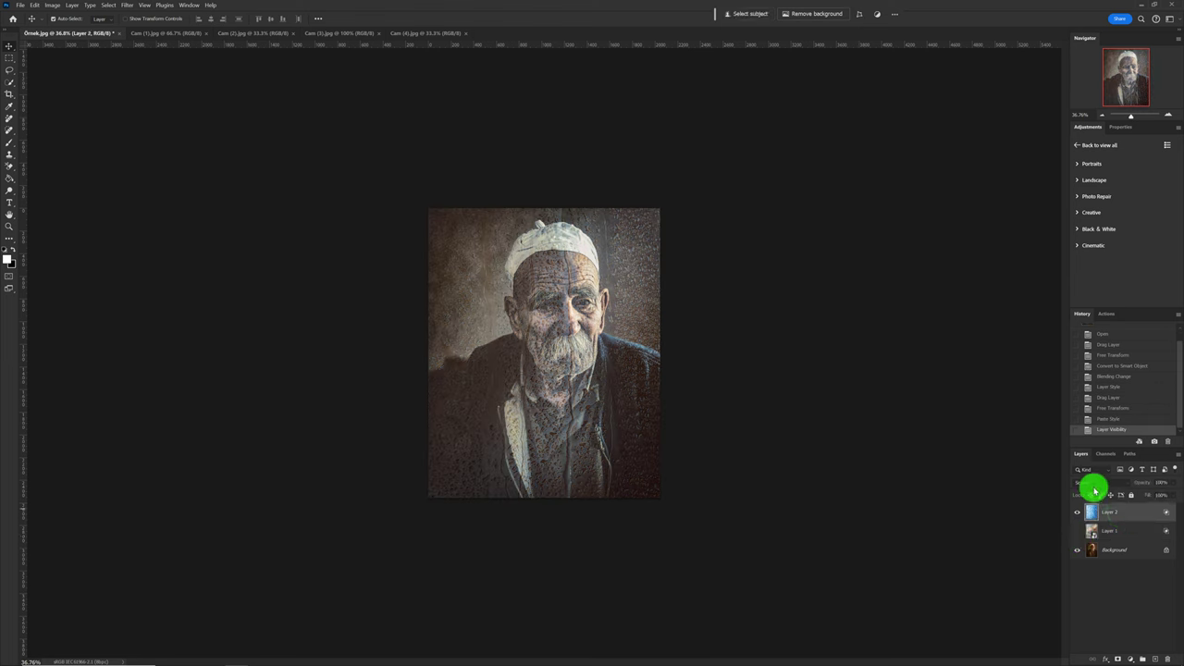
scroll(801, 505, "up", 2)
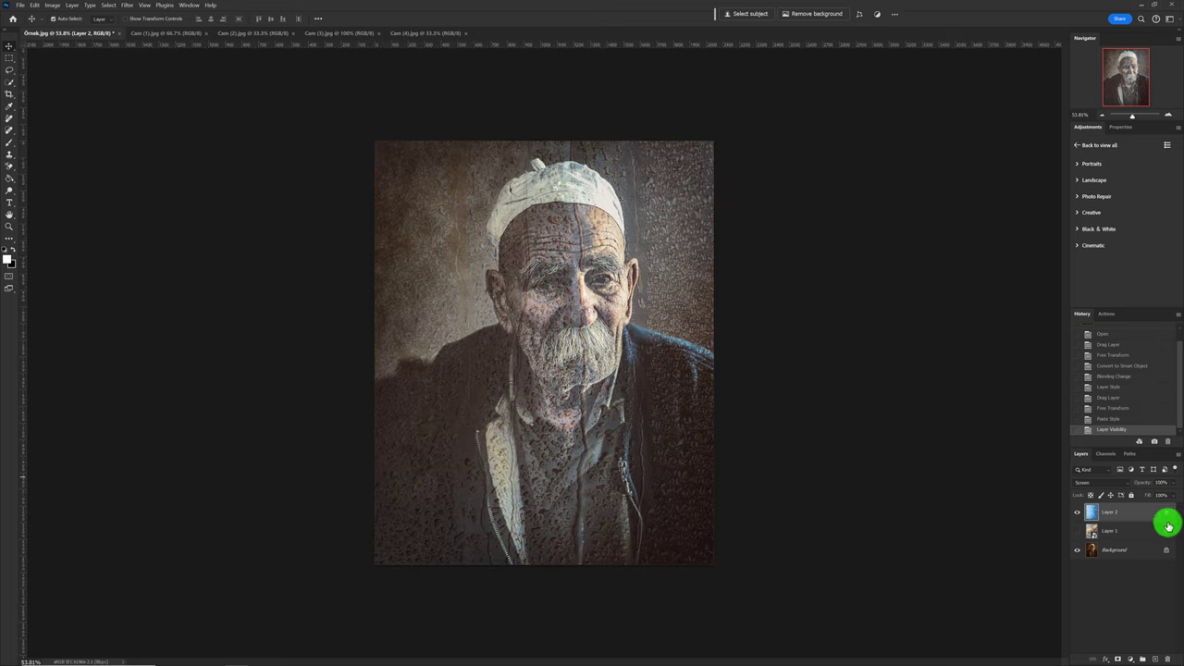
left_click(1110, 532)
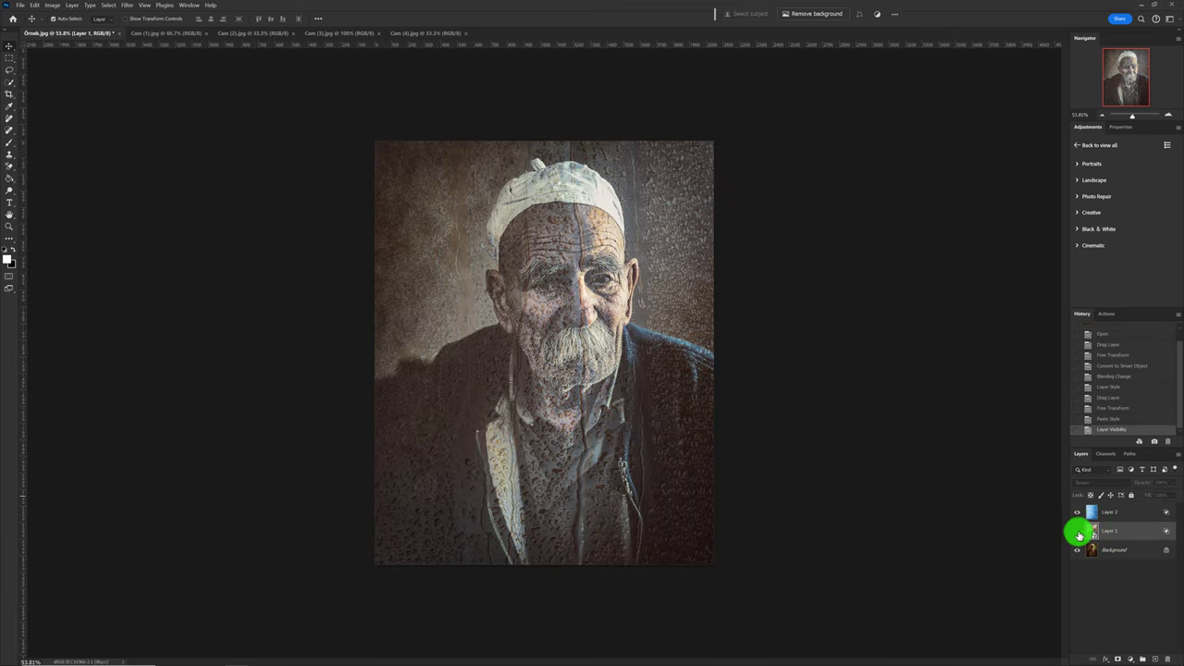
left_click(1077, 531)
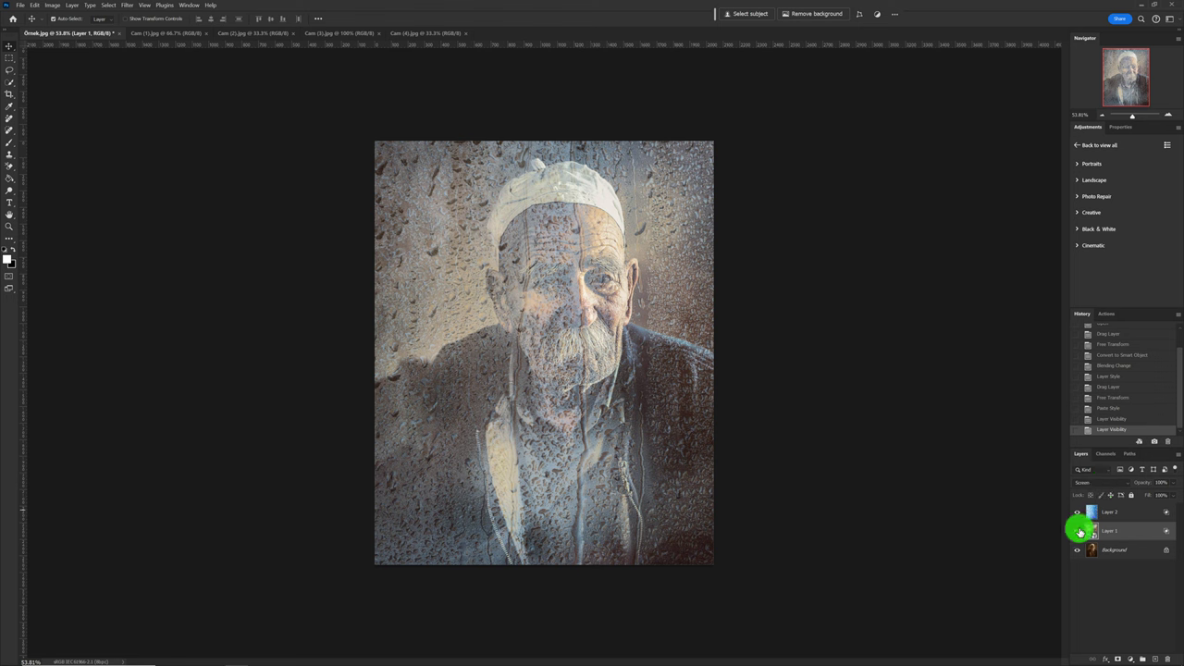
left_click(1077, 533)
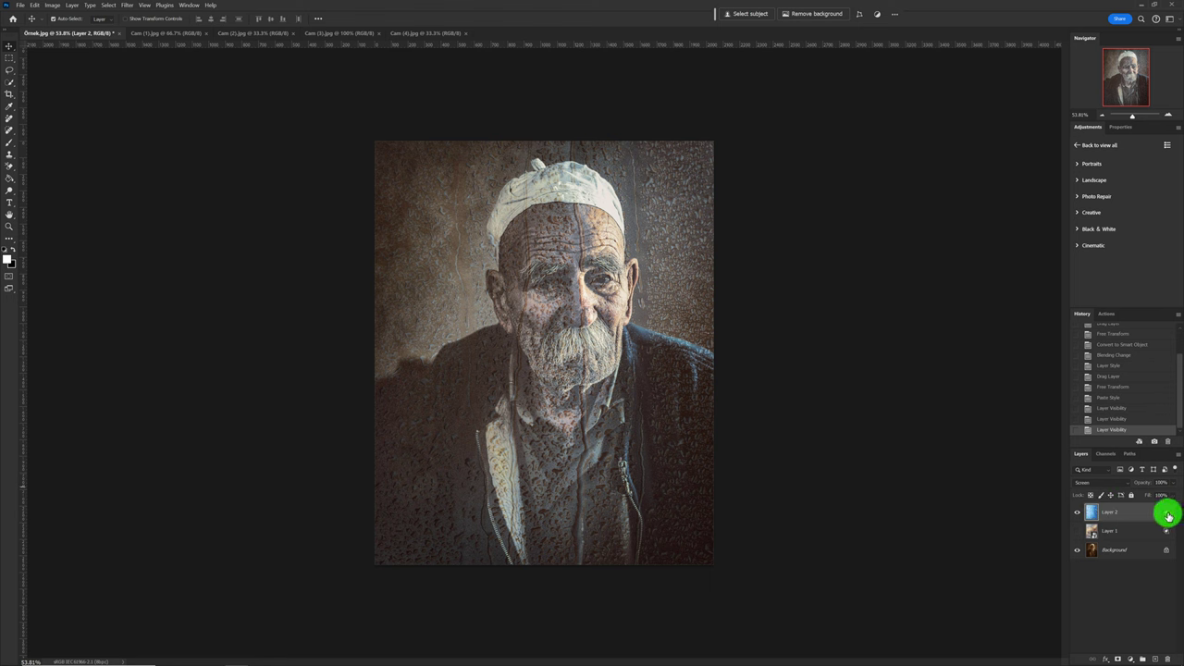
Step: Adjust Layer 2's Current and Underlying Layer Blend If sliders to soften the rain, and apply
double_click(1111, 509)
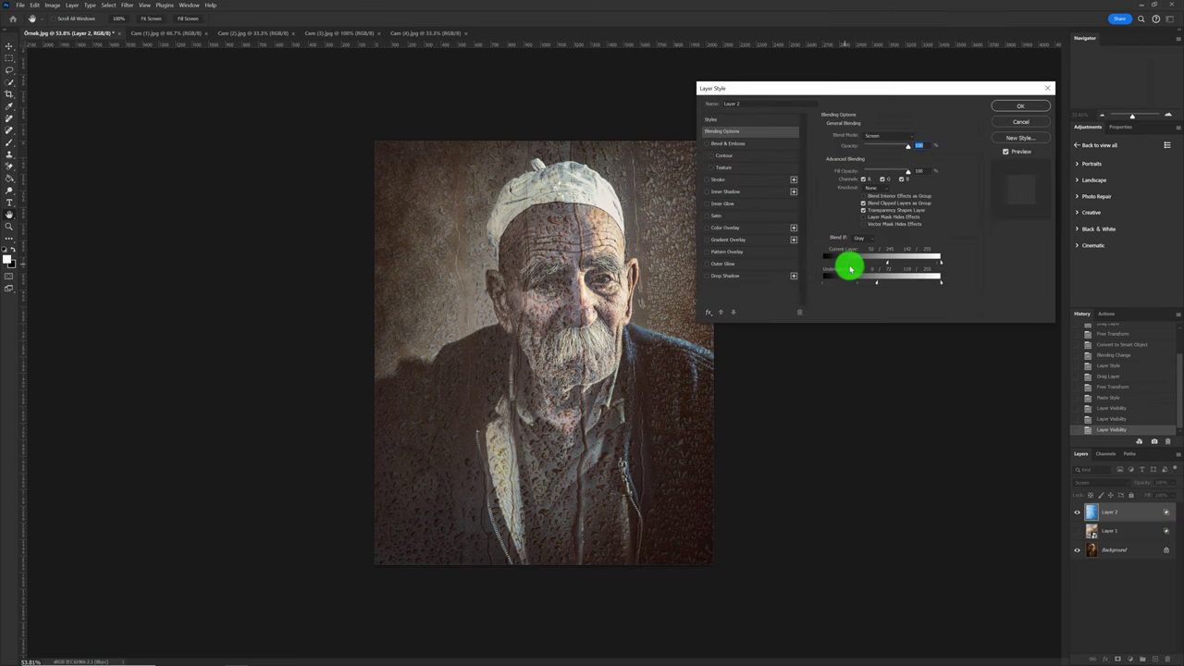
left_click_drag(850, 269, 868, 272)
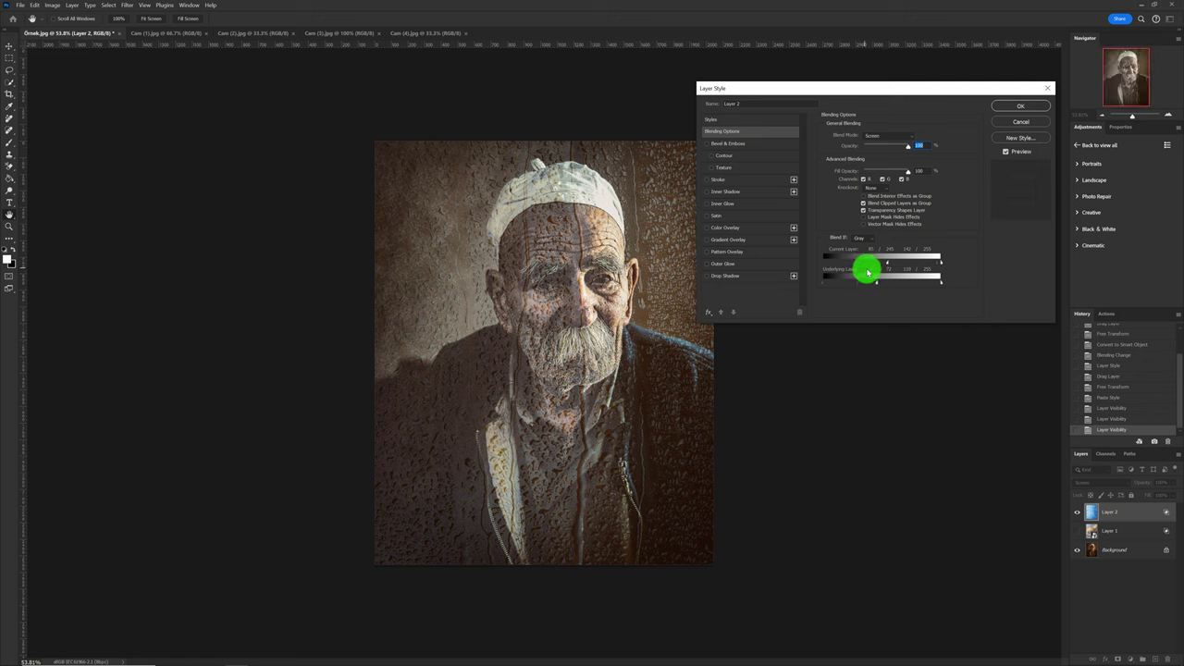
mouse_move(868, 272)
left_mouse_down()
mouse_move(881, 277)
mouse_move(859, 261)
mouse_move(840, 269)
mouse_move(944, 269)
mouse_move(928, 268)
left_mouse_up()
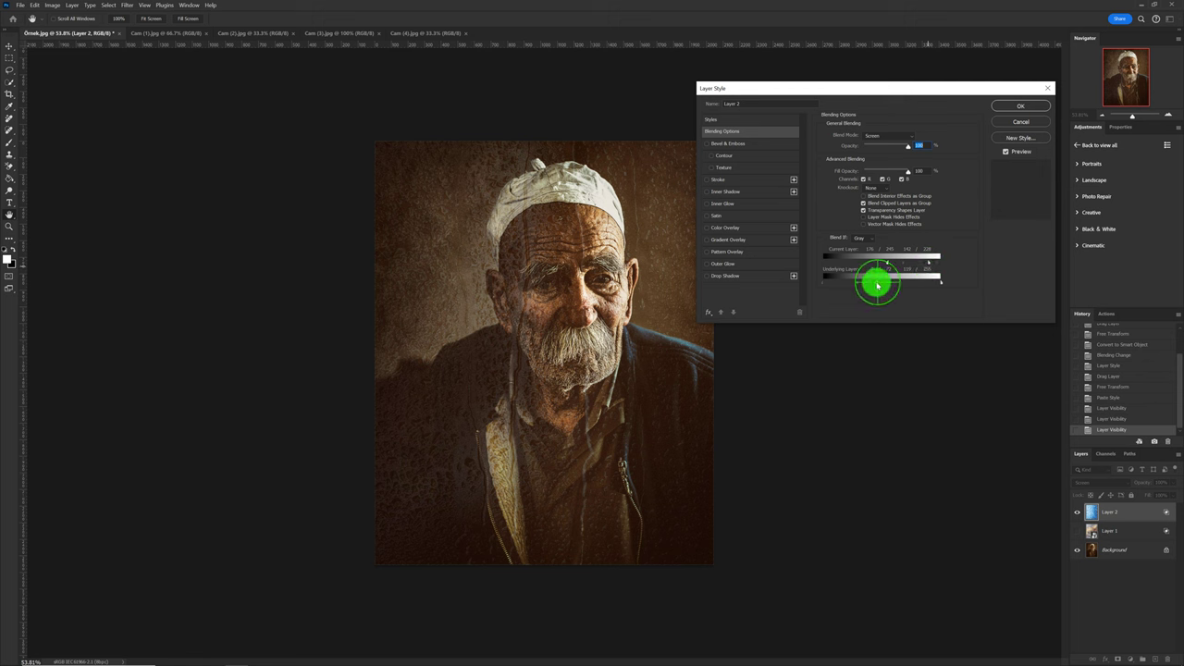
mouse_move(878, 286)
left_mouse_down()
mouse_move(846, 283)
mouse_move(911, 287)
mouse_move(852, 288)
left_mouse_up()
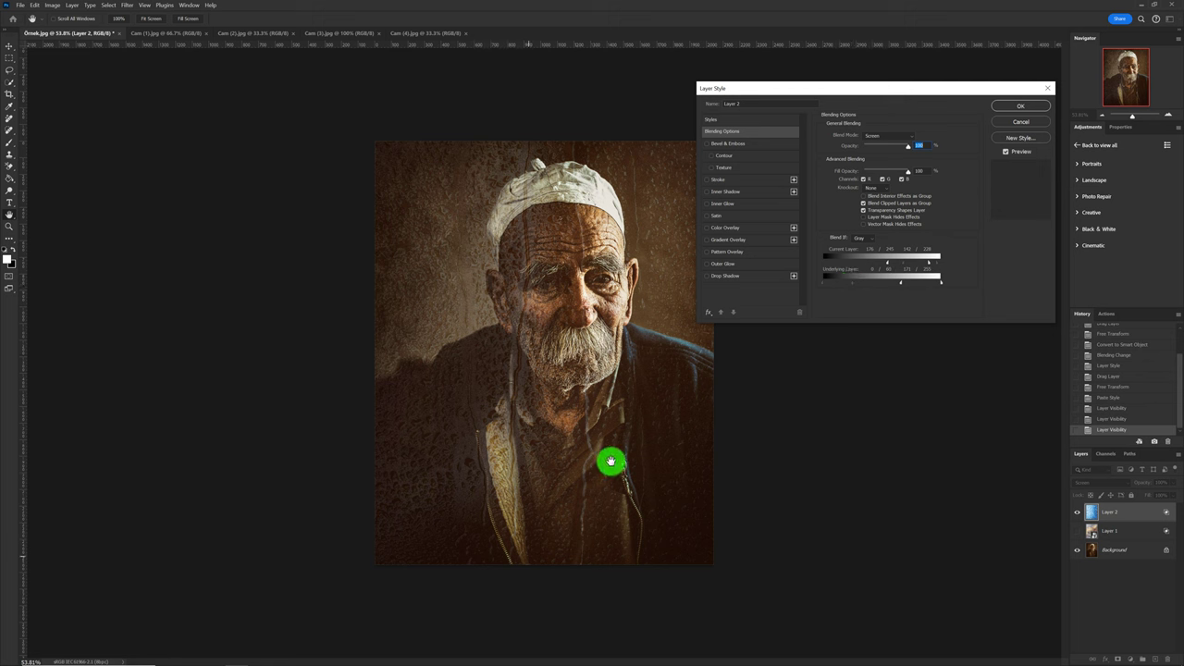
left_click(1032, 108)
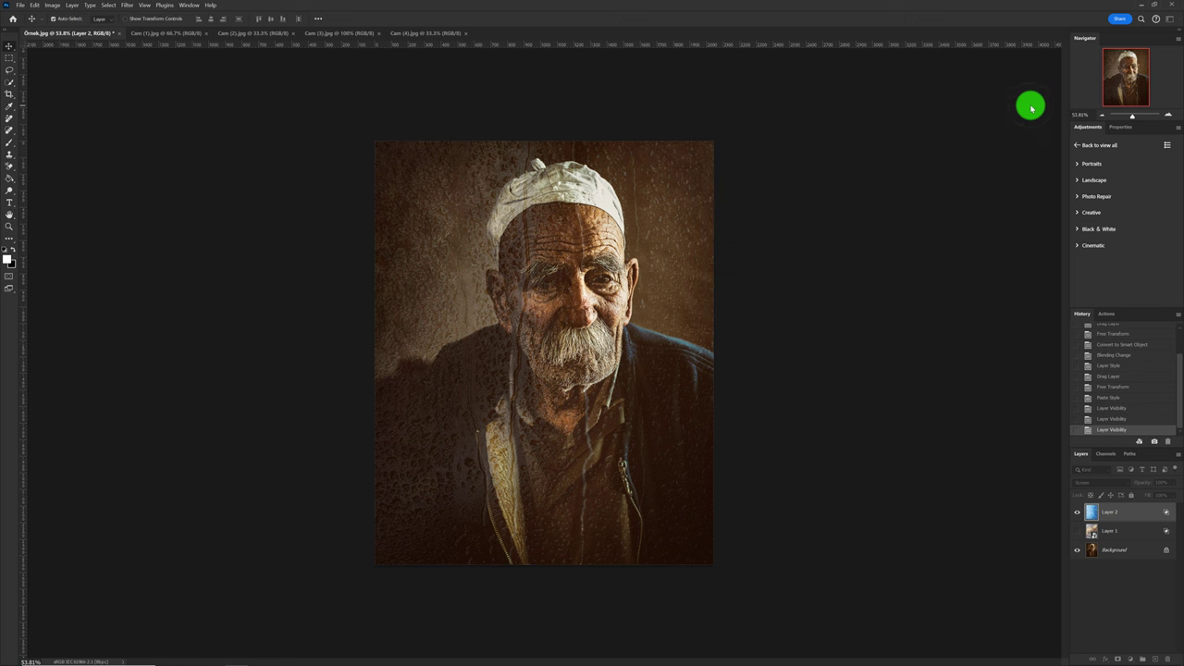
Step: Bring Cam (3).jpg into the portrait as Layer 3, scaled to about 187.6% to fill the canvas
left_click(341, 34)
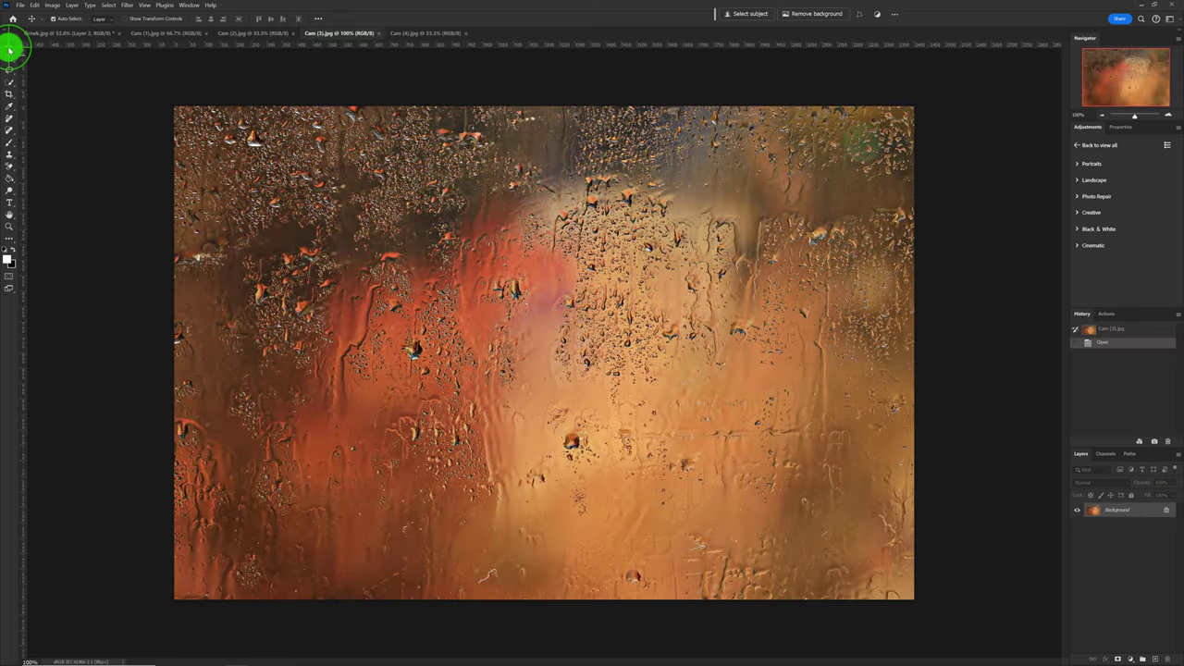
mouse_move(412, 275)
left_mouse_down()
mouse_move(450, 288)
mouse_move(83, 39)
left_mouse_up()
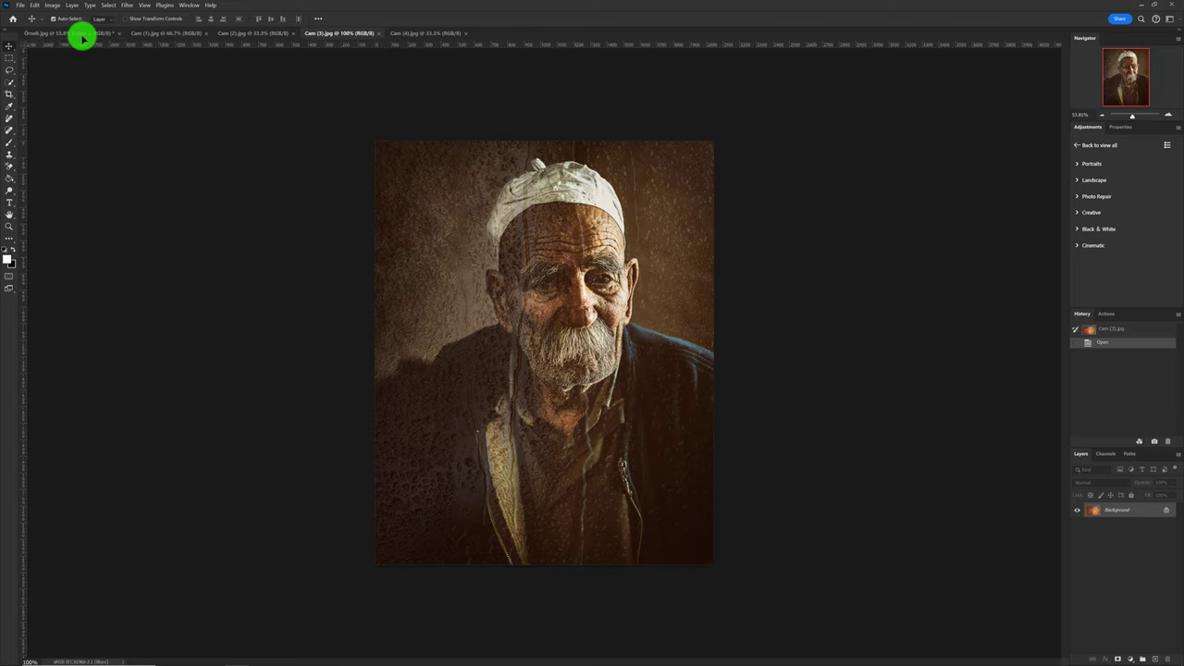
left_click_drag(82, 39, 534, 298)
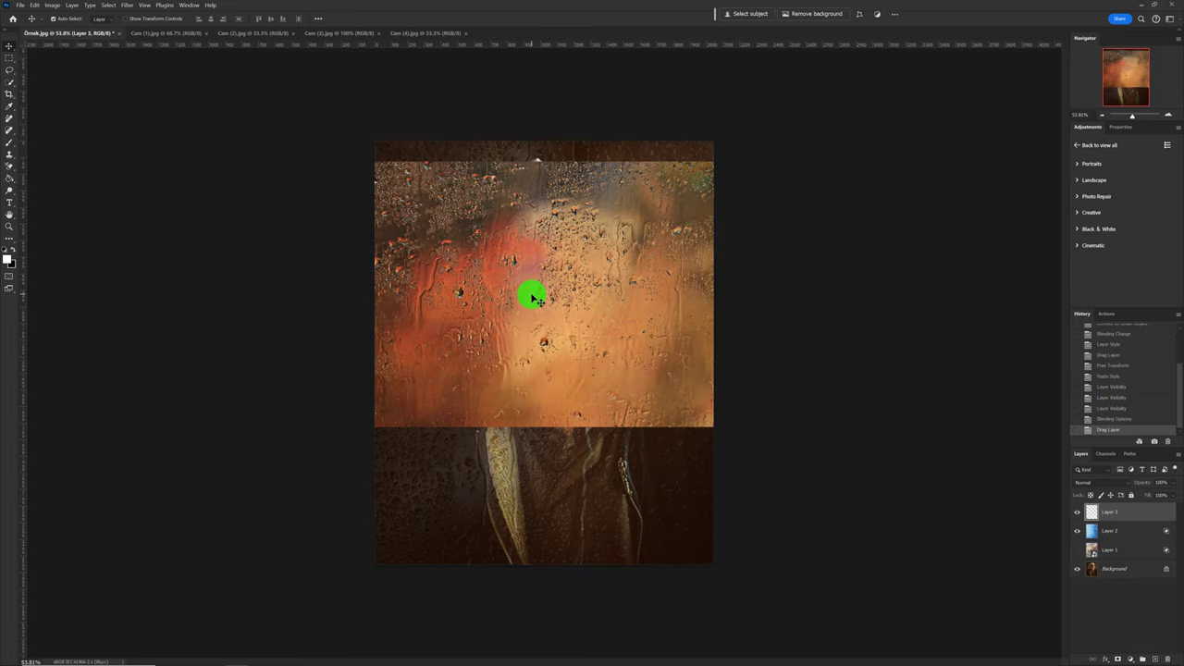
key("ctrl+t")
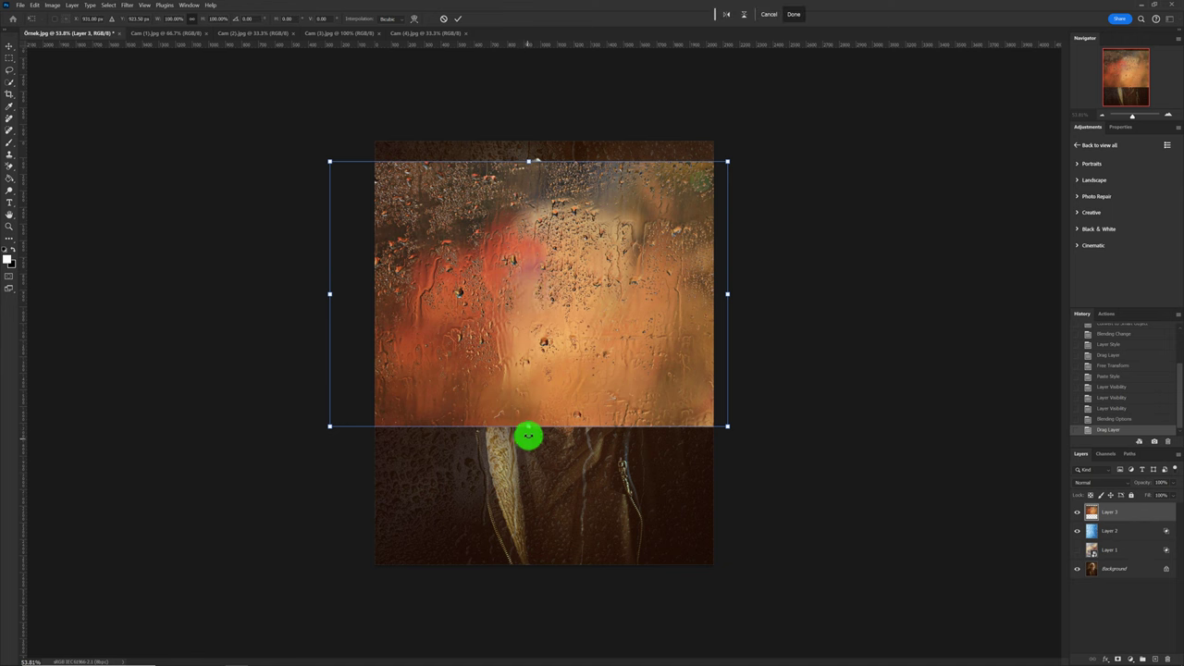
left_click_drag(527, 428, 531, 585)
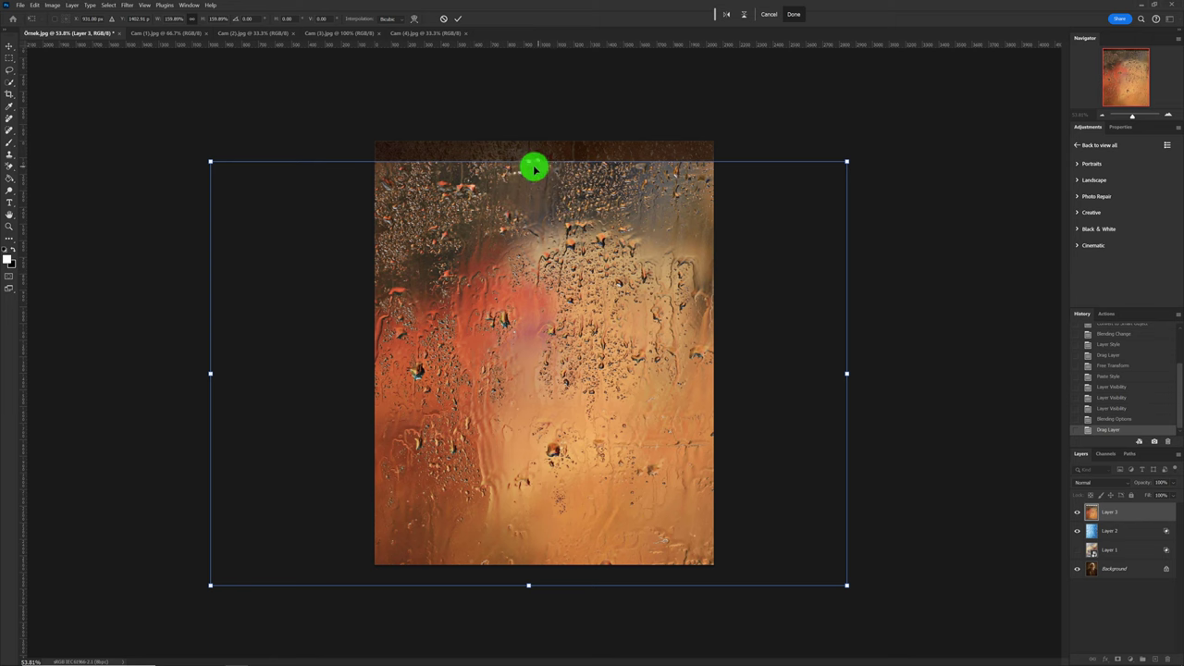
left_click_drag(528, 164, 529, 89)
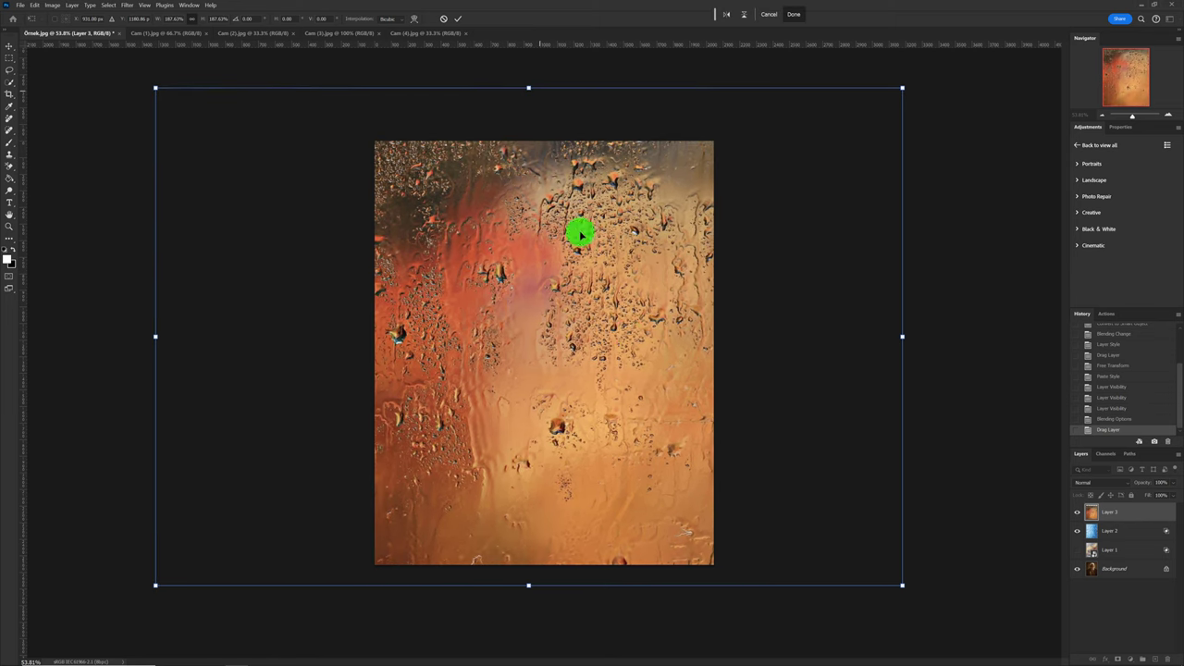
left_click_drag(631, 379, 608, 385)
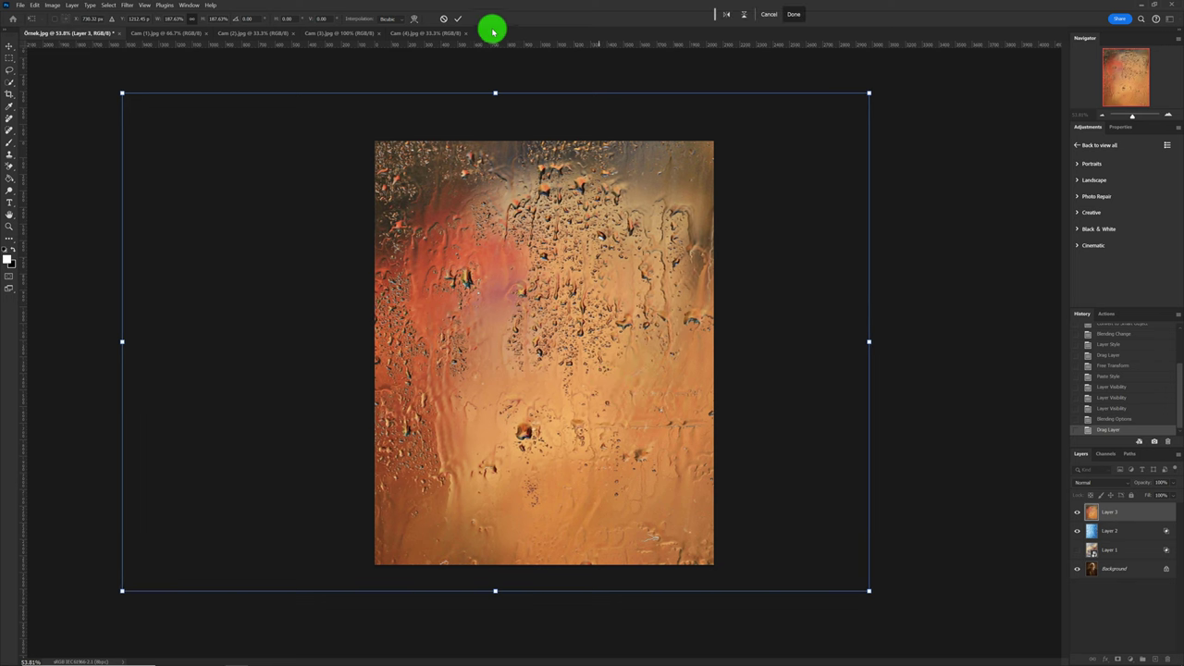
left_click(458, 21)
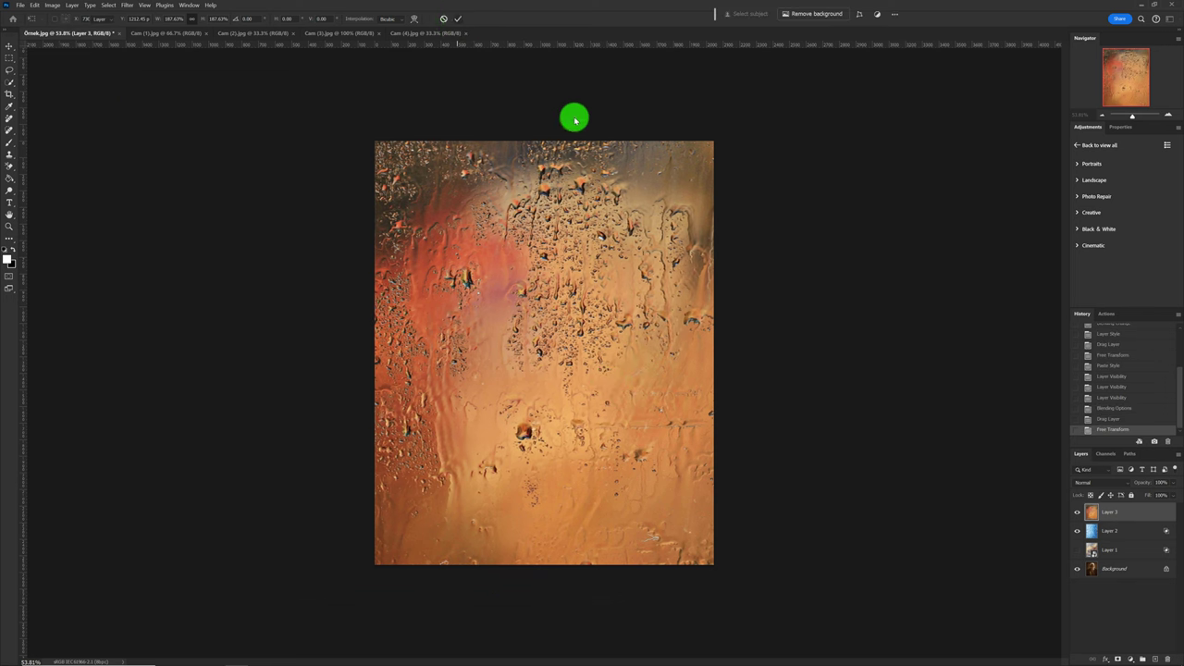
Step: Copy Layer 2's Screen blending style and paste it onto Layer 3
left_click(1118, 535)
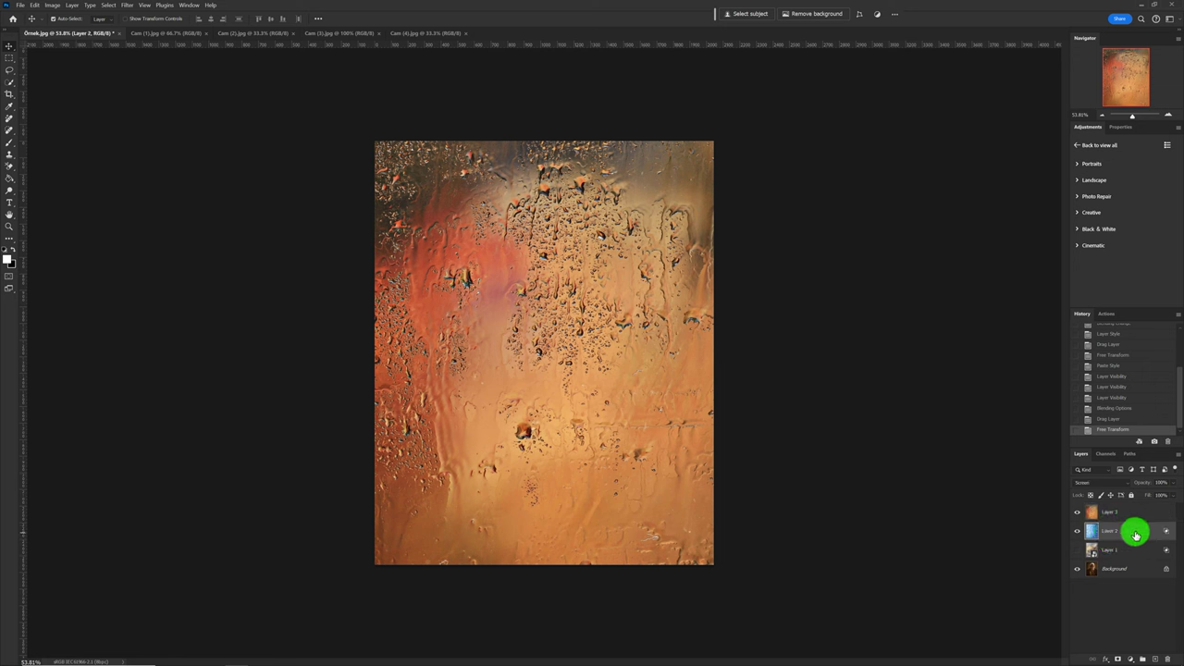
right_click(1136, 535)
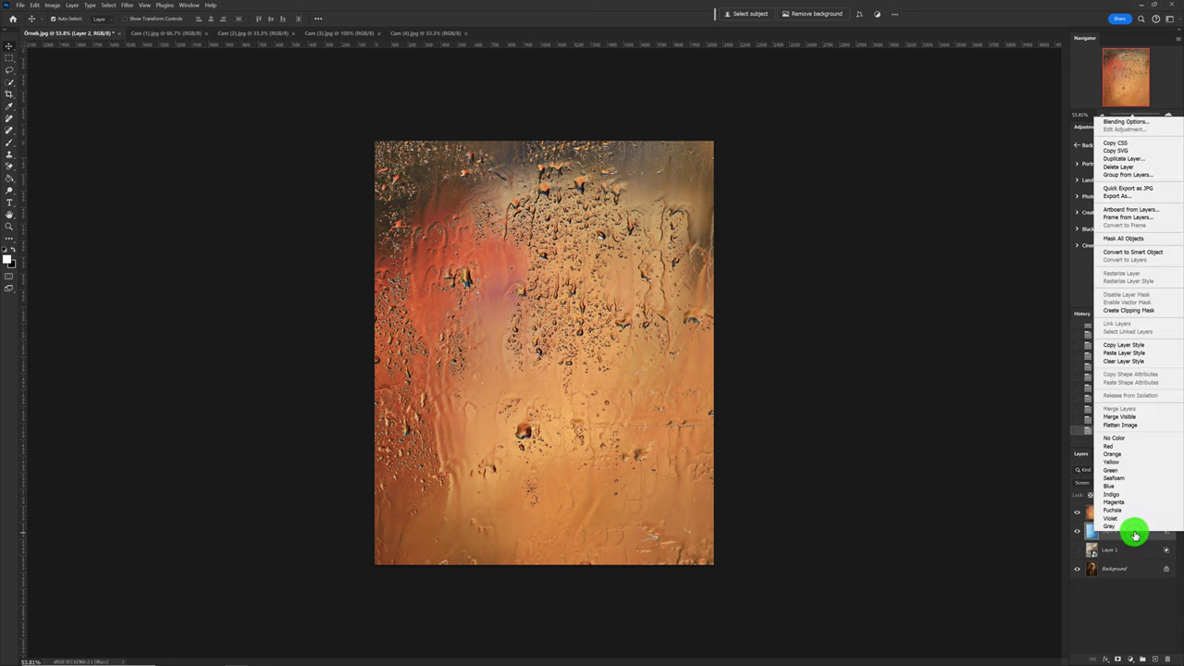
left_click(1167, 345)
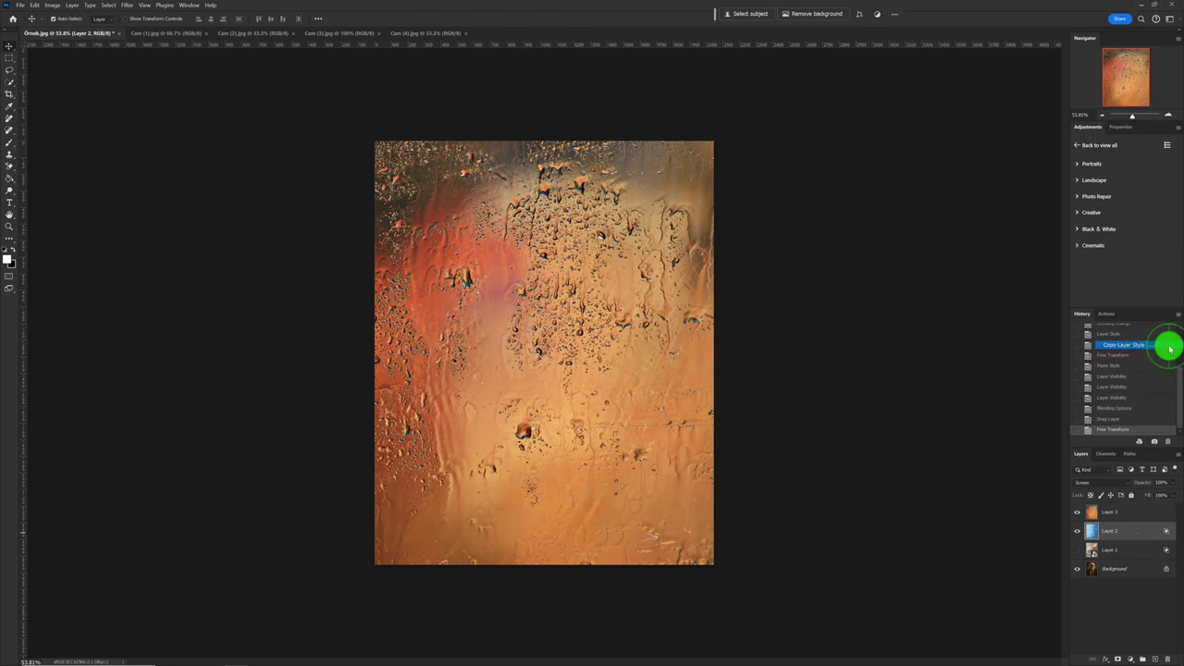
left_click(1127, 511)
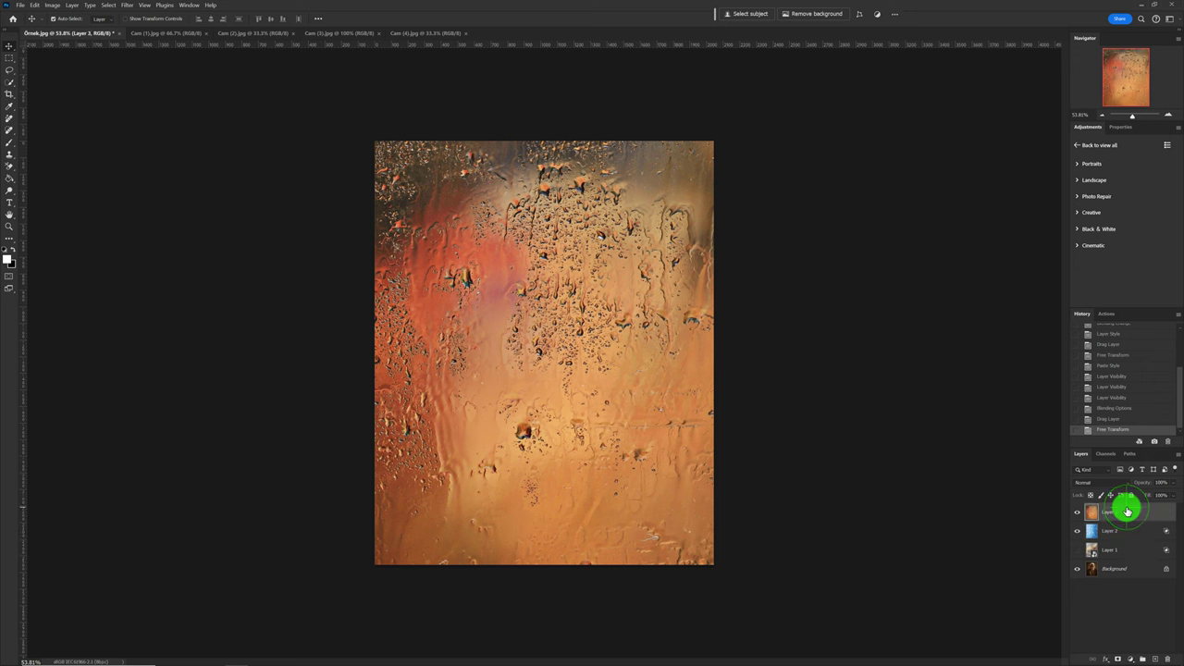
right_click(1153, 508)
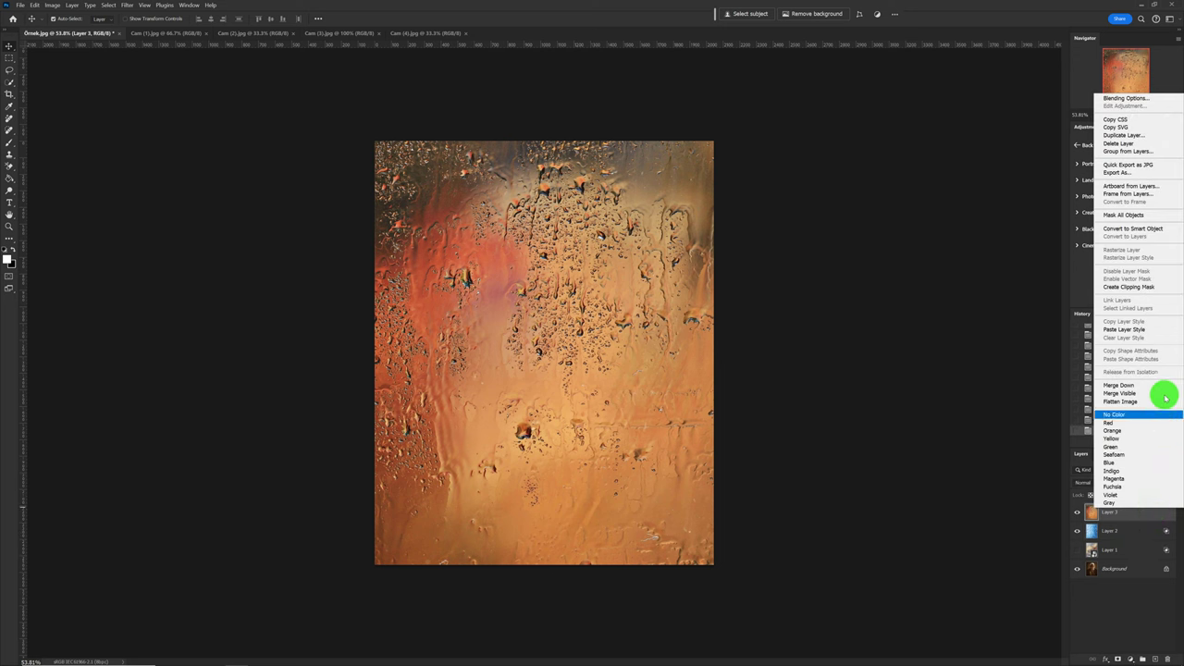
left_click(1153, 330)
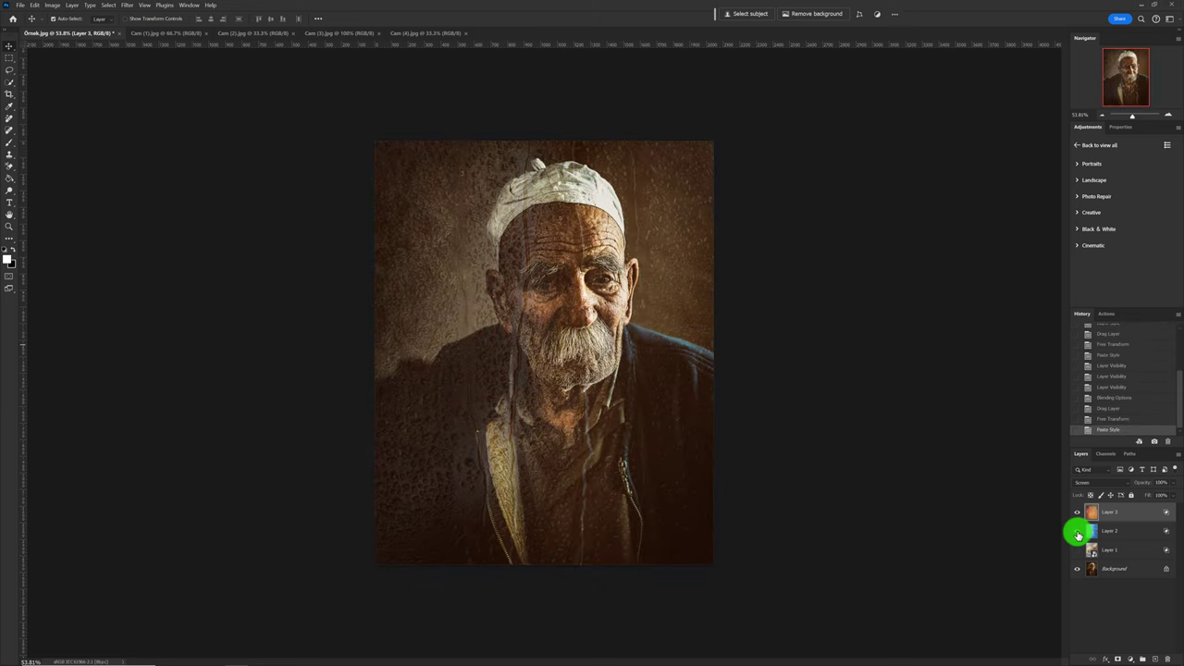
Step: Hide Layer 2, then toggle Layer 3 off and on to compare the portrait
left_click(1091, 533)
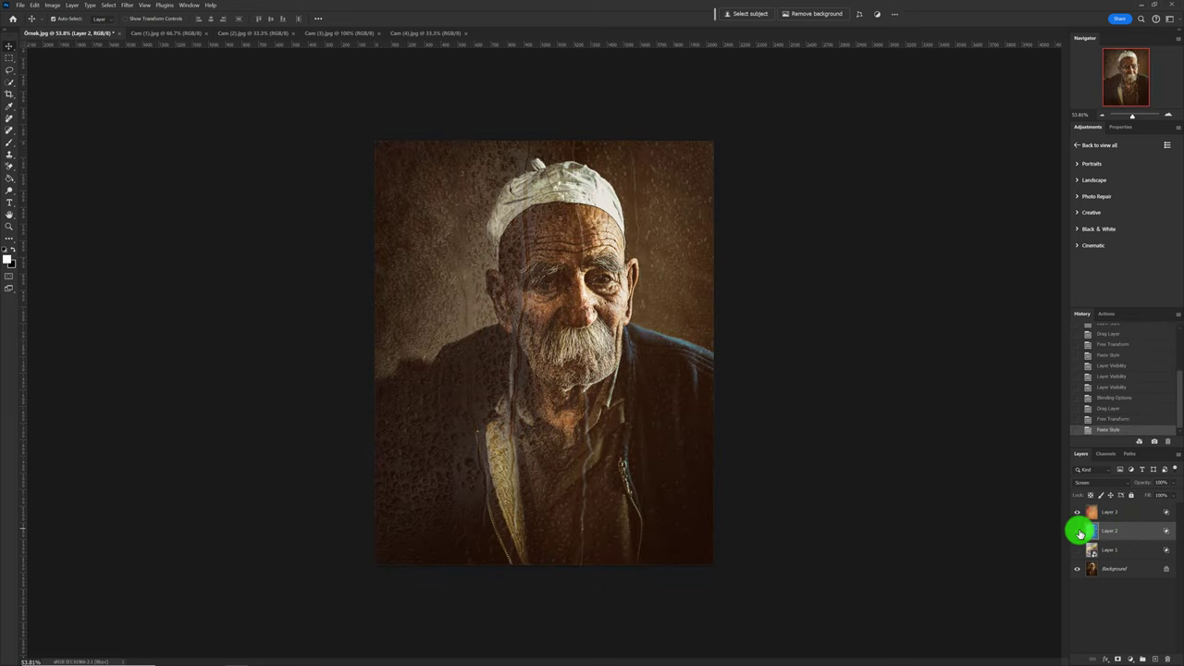
left_click(1078, 532)
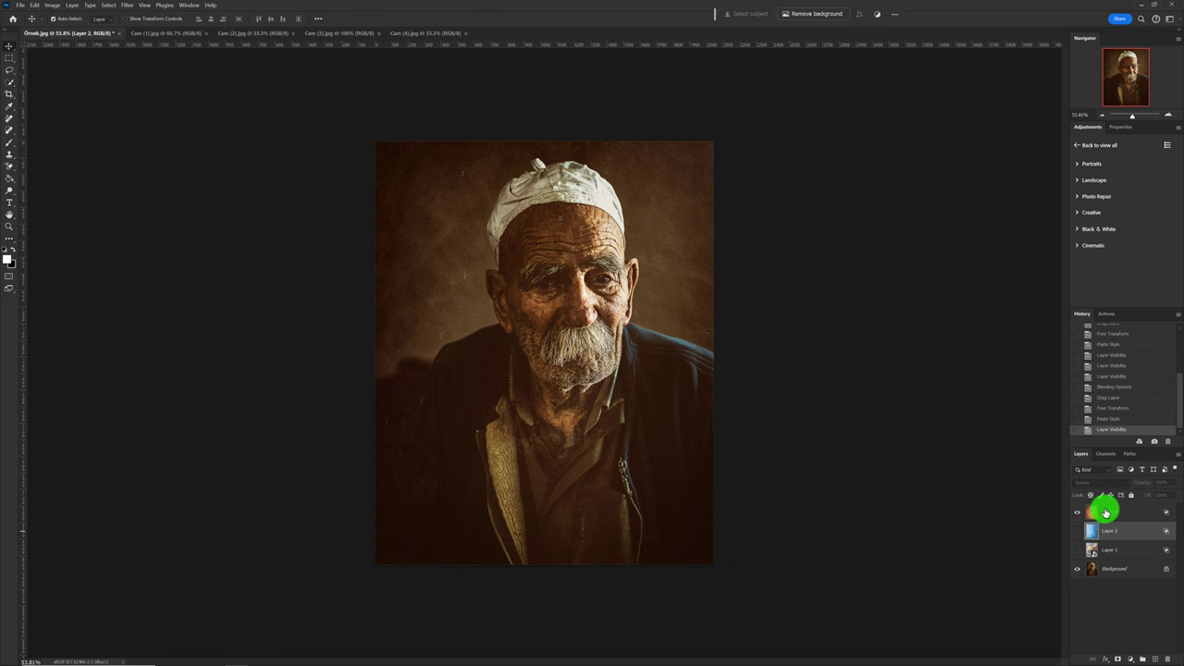
left_click(1106, 509)
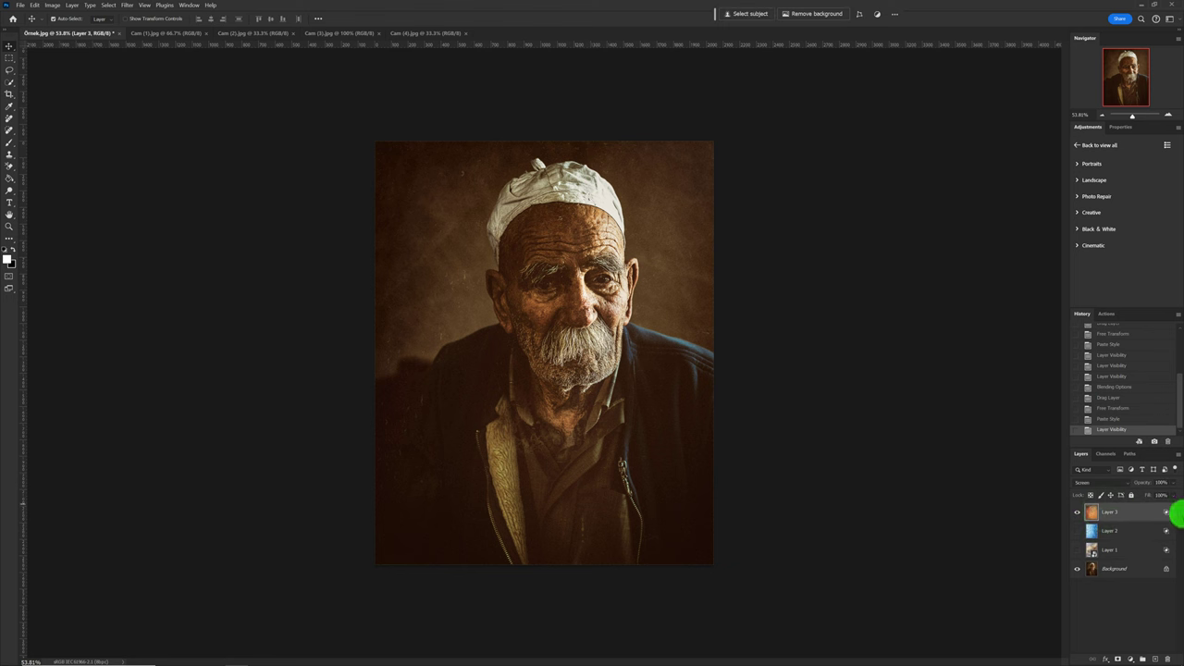
left_click(1078, 512)
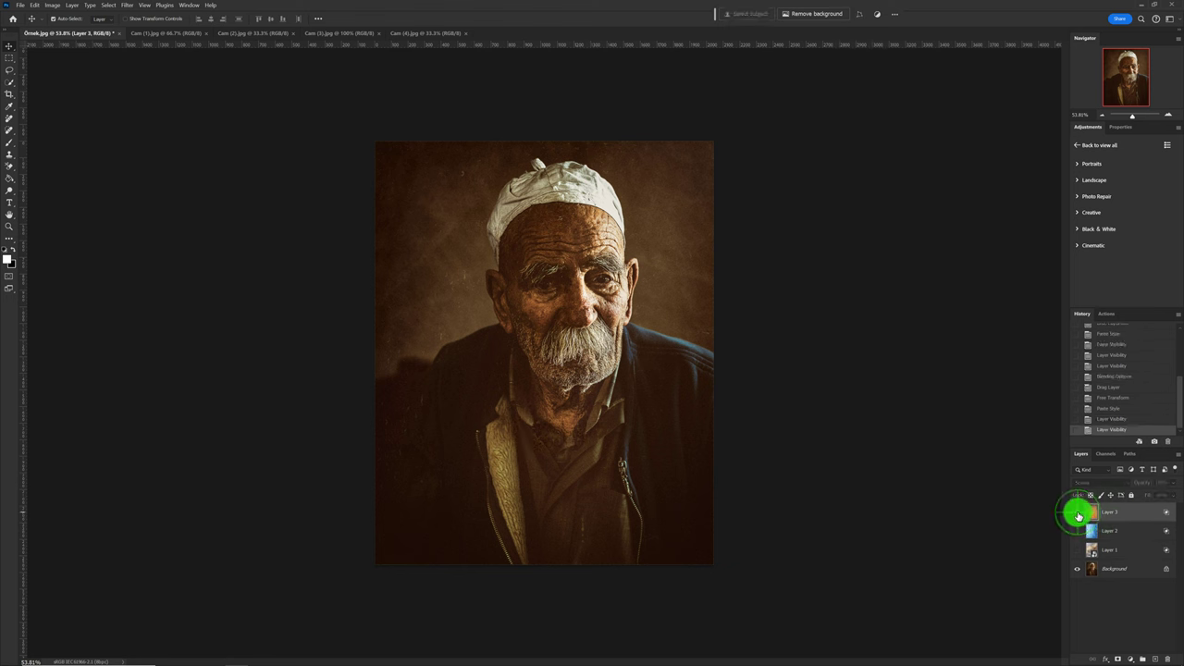
left_click(1078, 513)
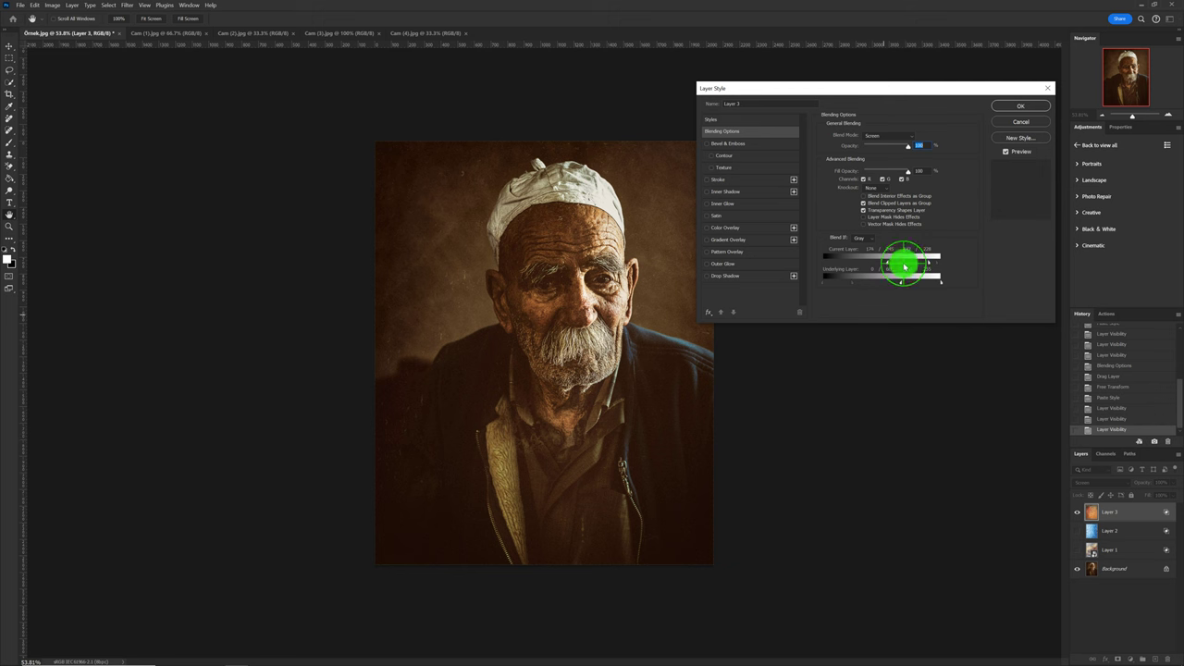
Step: Tune Layer 3's Current Layer and Underlying Layer Blend If sliders and apply with OK
mouse_move(905, 268)
left_mouse_down()
mouse_move(849, 267)
mouse_move(872, 274)
left_mouse_up()
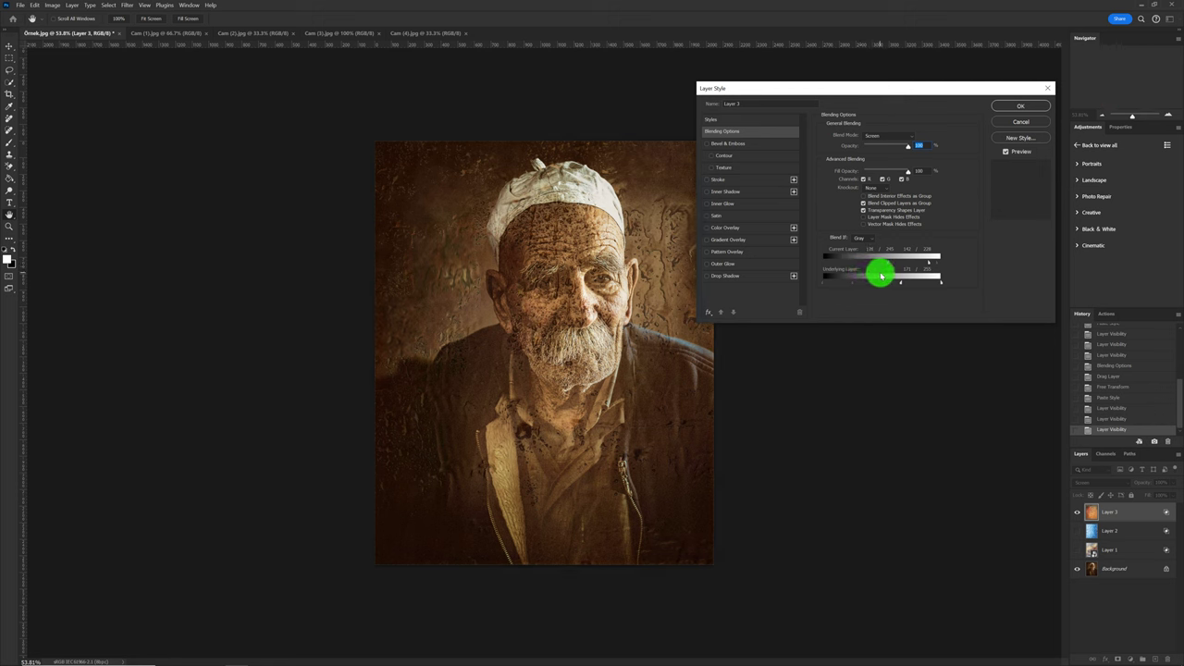
mouse_move(880, 276)
left_mouse_down()
mouse_move(944, 274)
mouse_move(902, 264)
mouse_move(920, 271)
left_mouse_up()
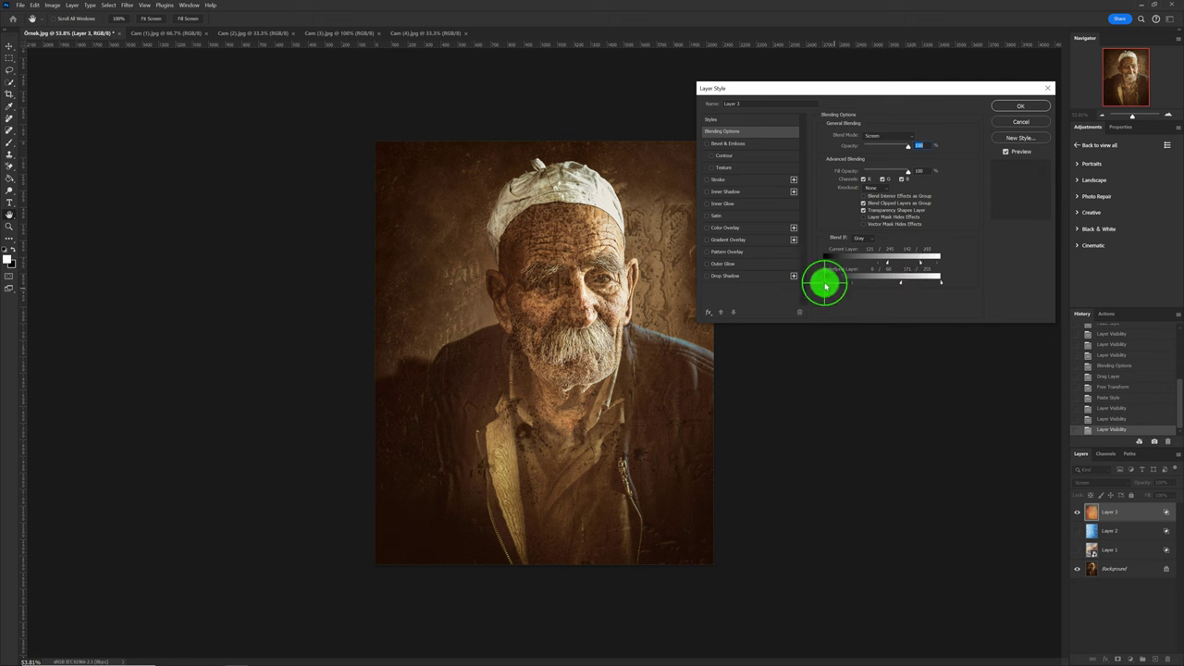
mouse_move(825, 286)
left_mouse_down()
mouse_move(841, 280)
mouse_move(808, 291)
left_mouse_up()
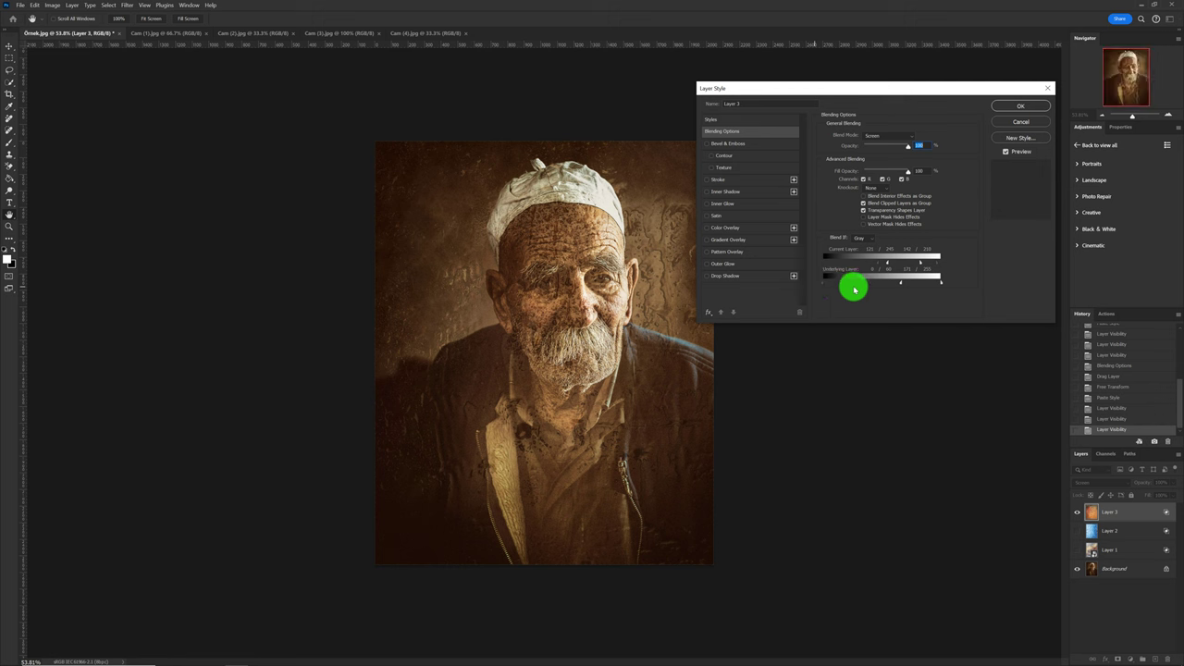
mouse_move(854, 286)
left_mouse_down()
mouse_move(873, 283)
mouse_move(840, 287)
mouse_move(887, 275)
mouse_move(838, 261)
mouse_move(902, 264)
mouse_move(870, 275)
mouse_move(933, 260)
mouse_move(872, 268)
mouse_move(937, 275)
left_mouse_up()
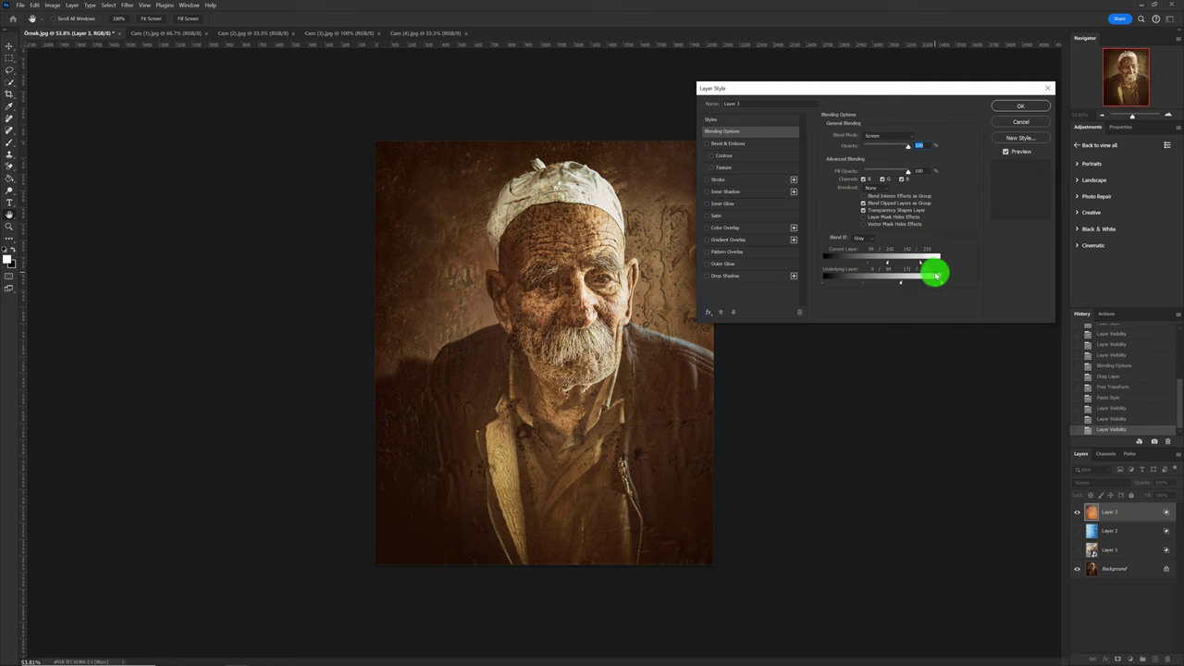
left_click_drag(888, 266, 895, 272)
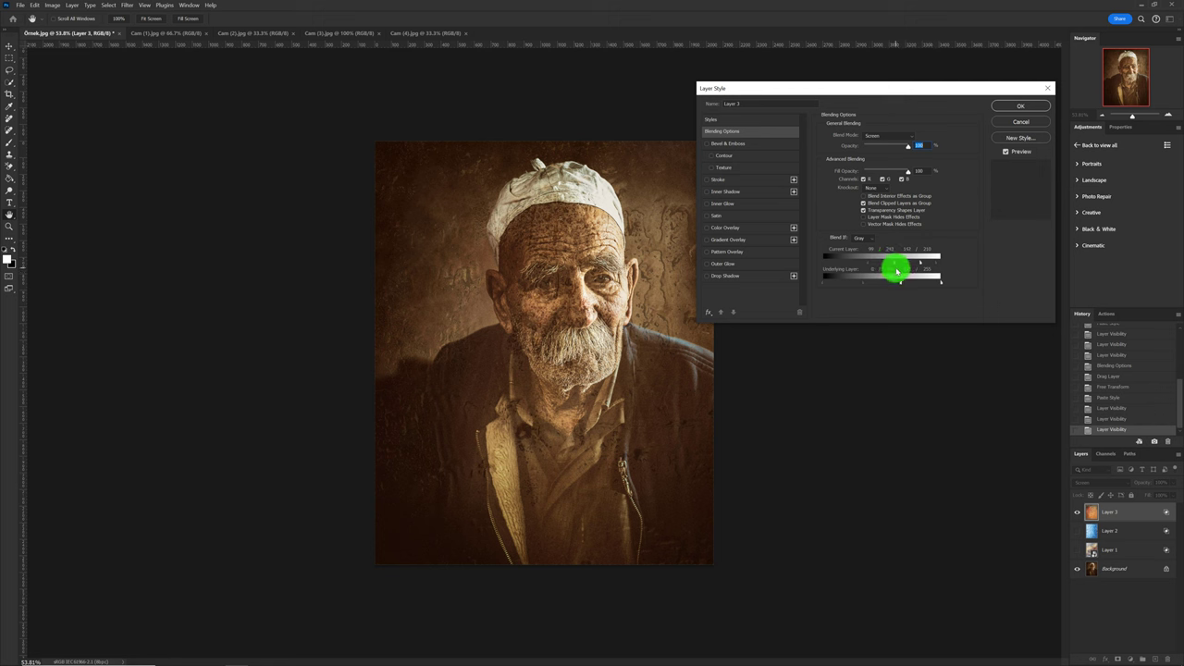
left_click(1038, 109)
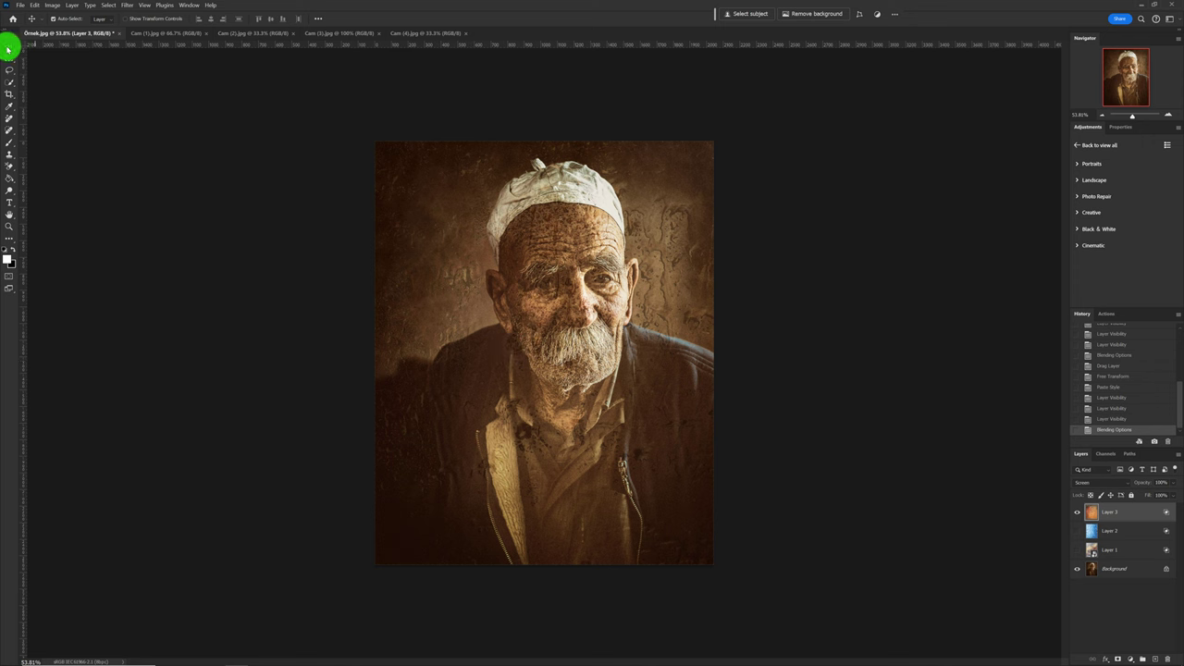
Step: Drag Layer 3's orange rain texture slightly left and down over the portrait
mouse_move(536, 371)
left_mouse_down()
mouse_move(567, 387)
mouse_move(606, 446)
mouse_move(493, 364)
mouse_move(498, 394)
left_mouse_up()
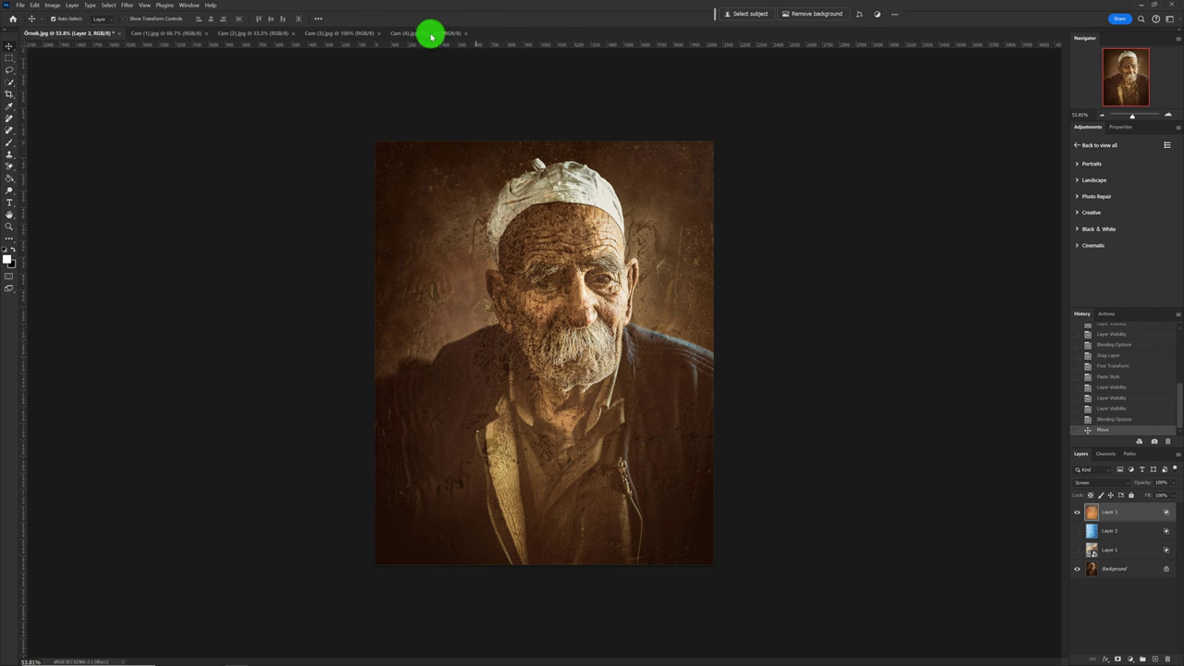
Step: Switch from Cam (3).jpg to the Cam (4).jpg document and select the Move tool
left_click(347, 33)
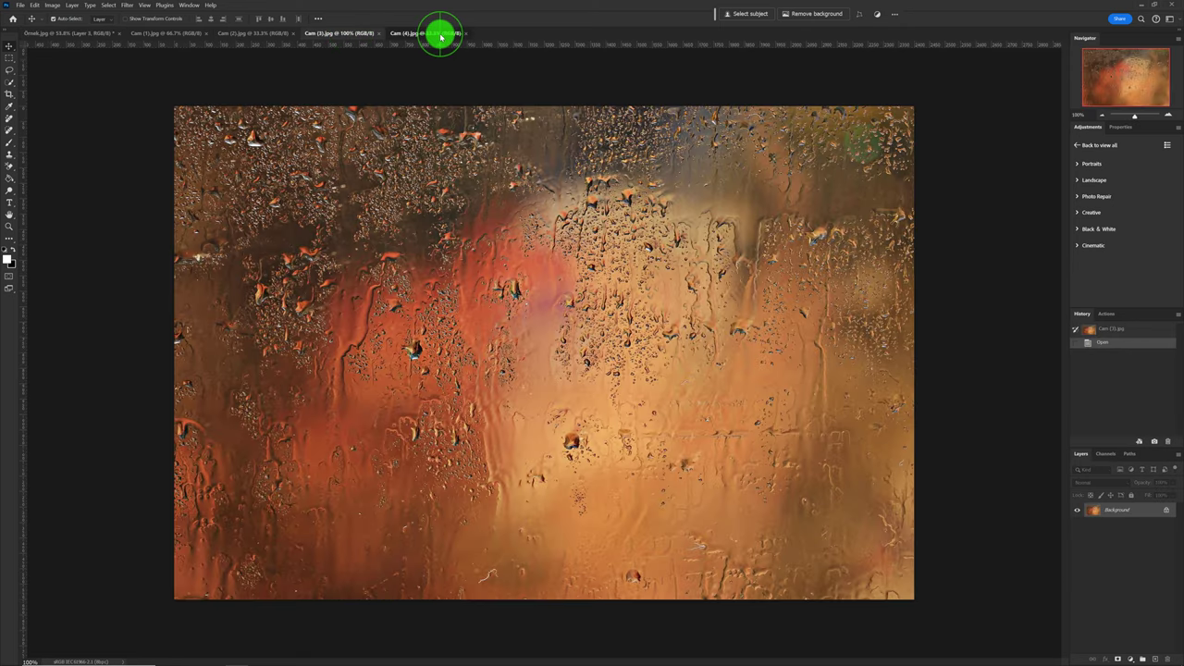
left_click(441, 34)
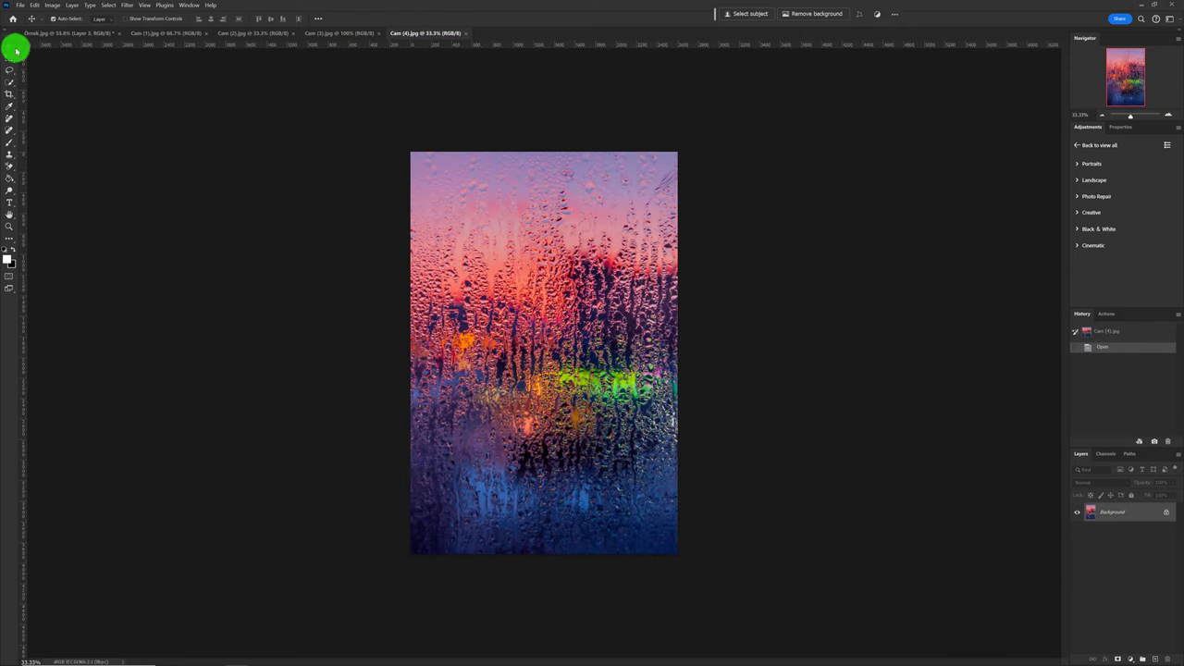
left_click(560, 341)
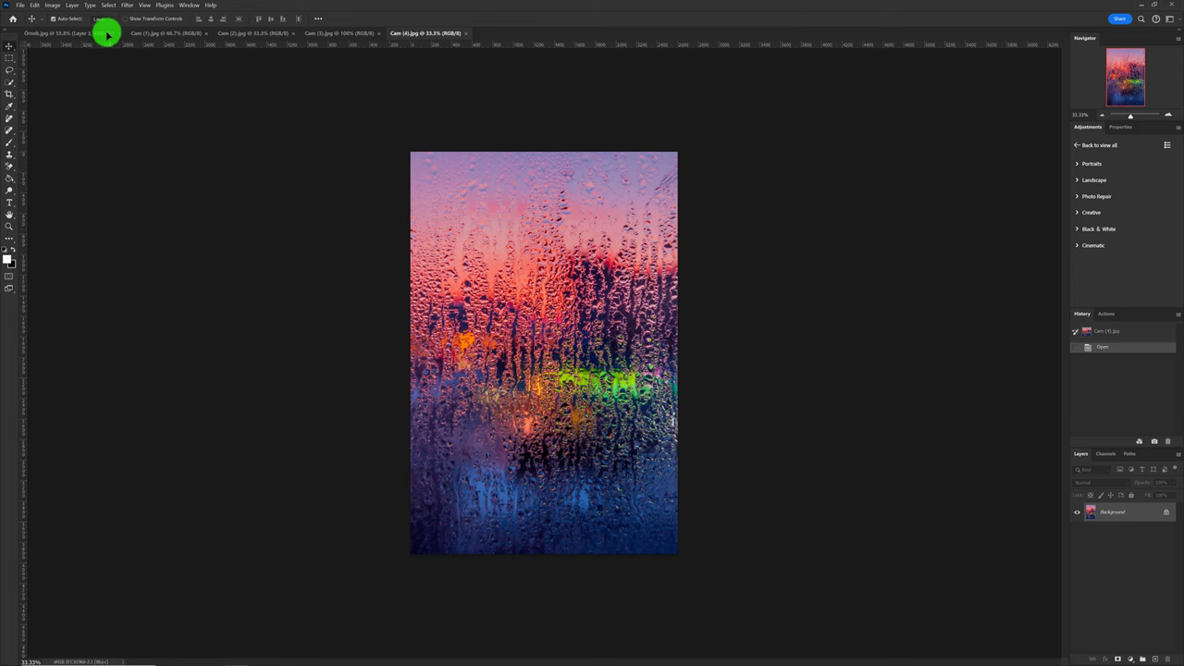
Step: Bring Cam (4).jpg into the portrait as Layer 4, enlarged to about 137% to cover it
mouse_move(560, 340)
left_mouse_down()
mouse_move(107, 34)
mouse_move(556, 333)
left_mouse_up()
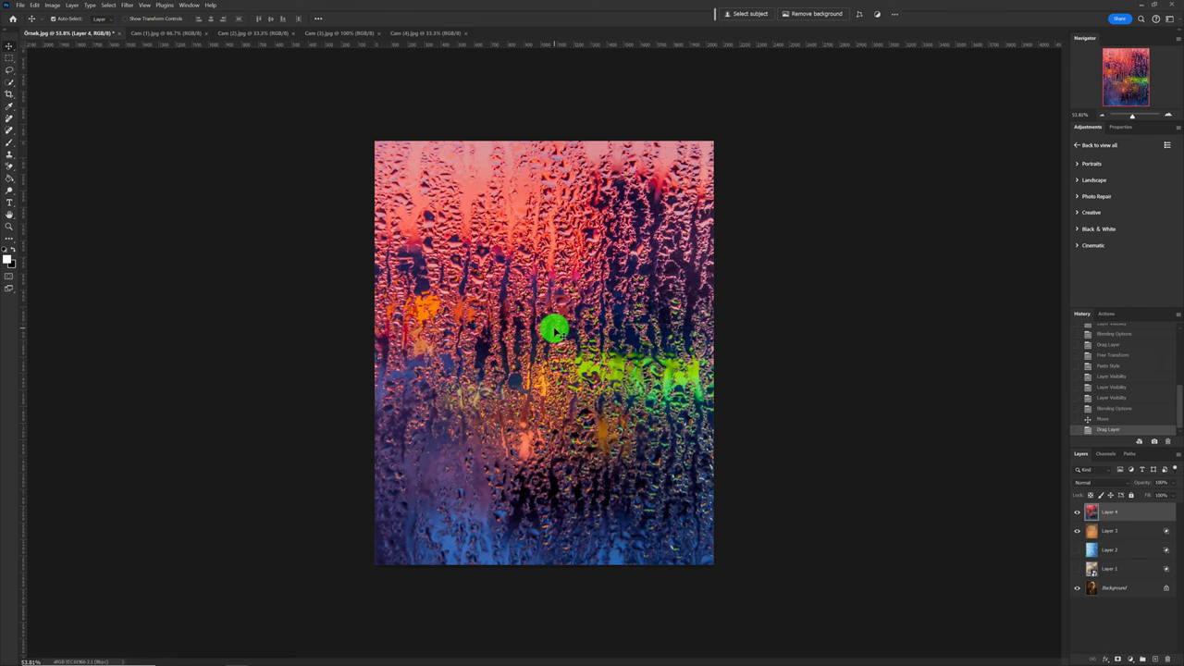
key("ctrl+t")
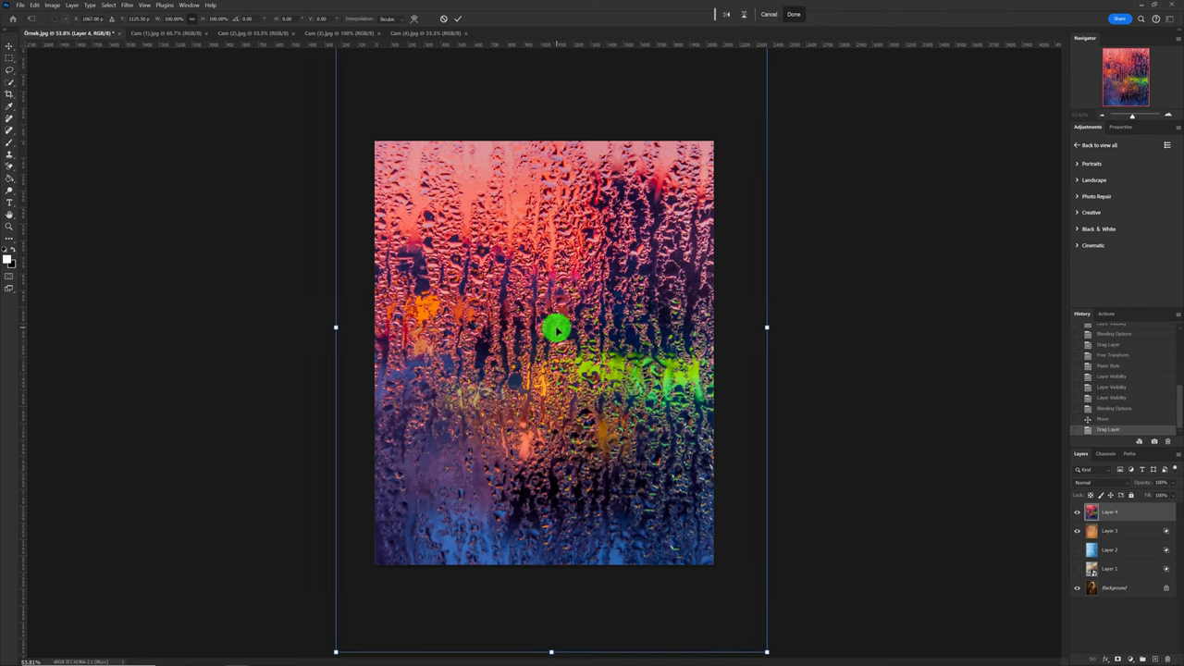
scroll(635, 349, "down", 2)
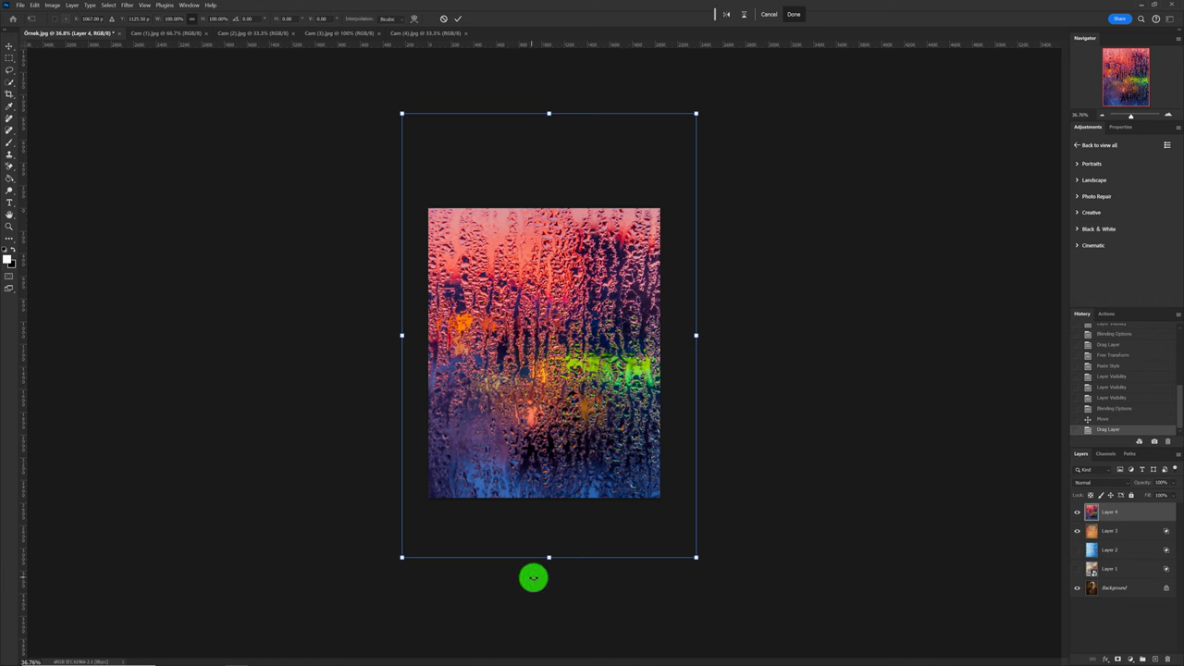
left_click_drag(573, 405, 576, 557)
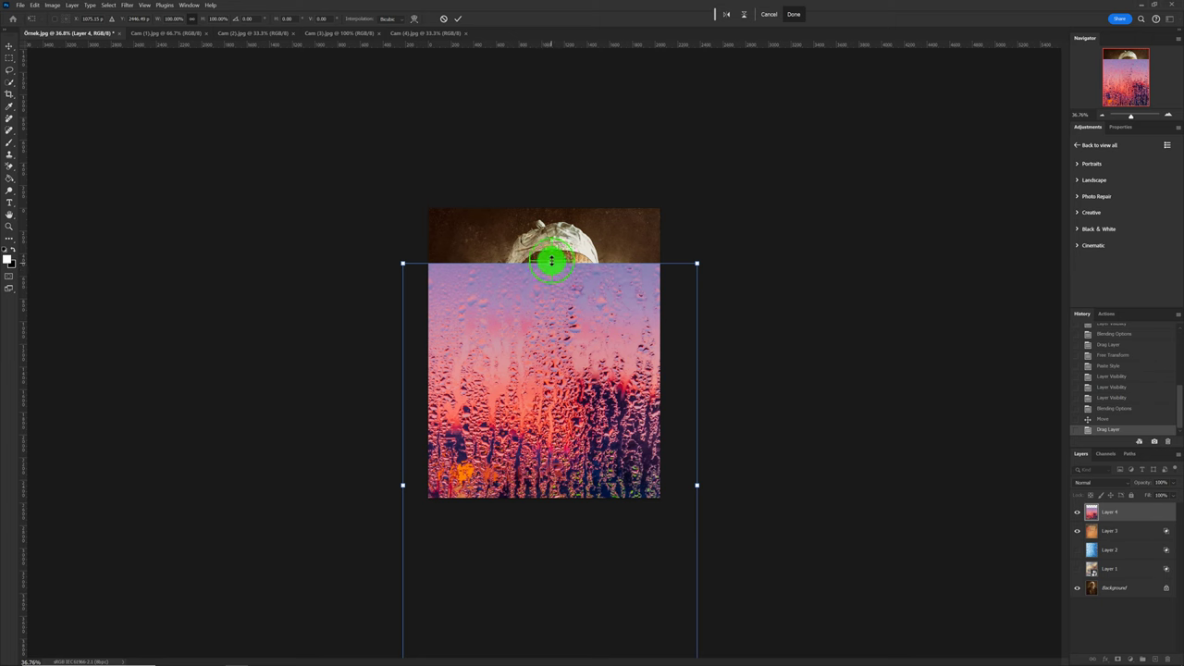
left_click_drag(551, 262, 550, 150)
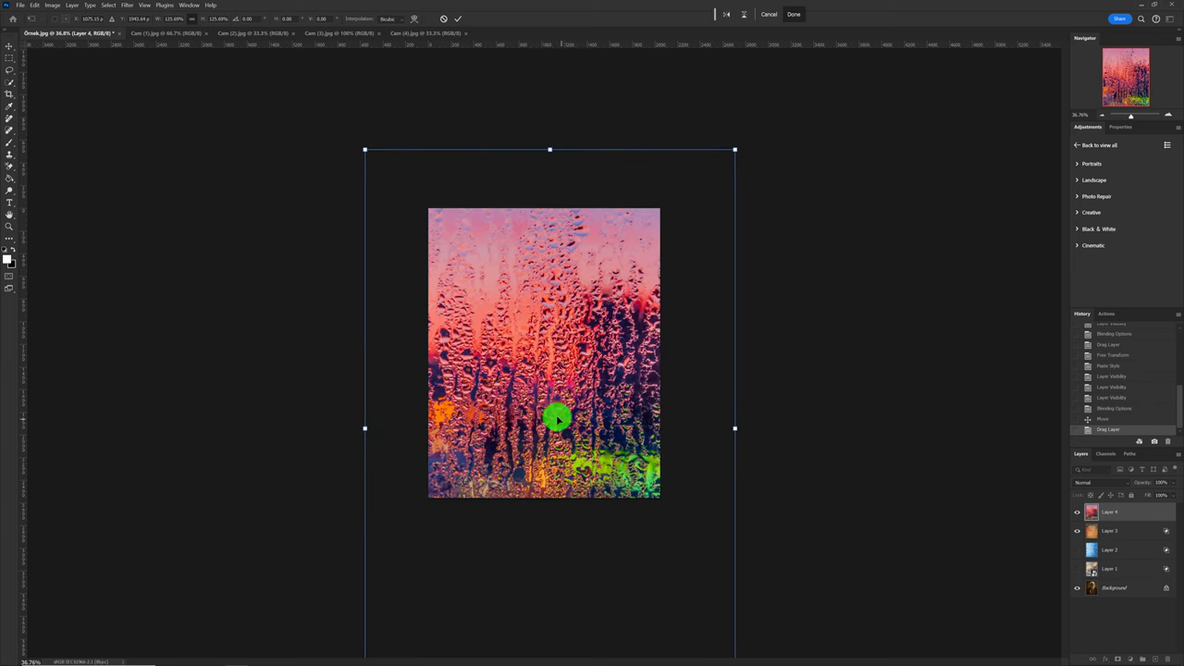
left_click_drag(365, 428, 325, 429)
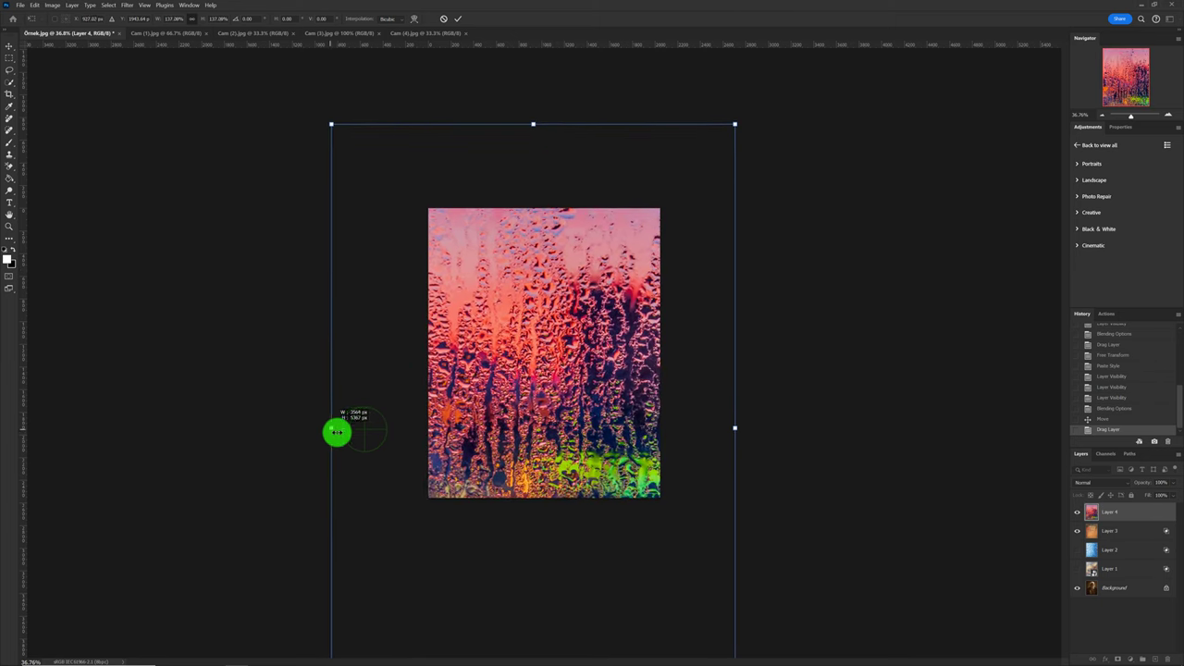
left_click_drag(498, 435, 494, 432)
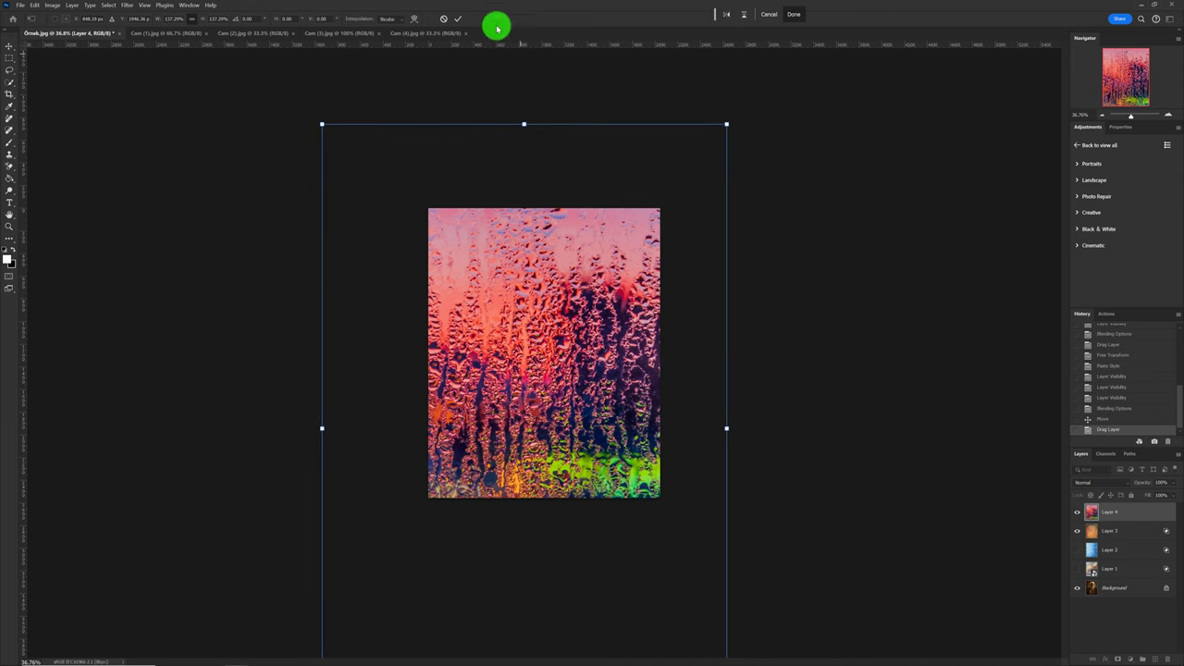
left_click(458, 18)
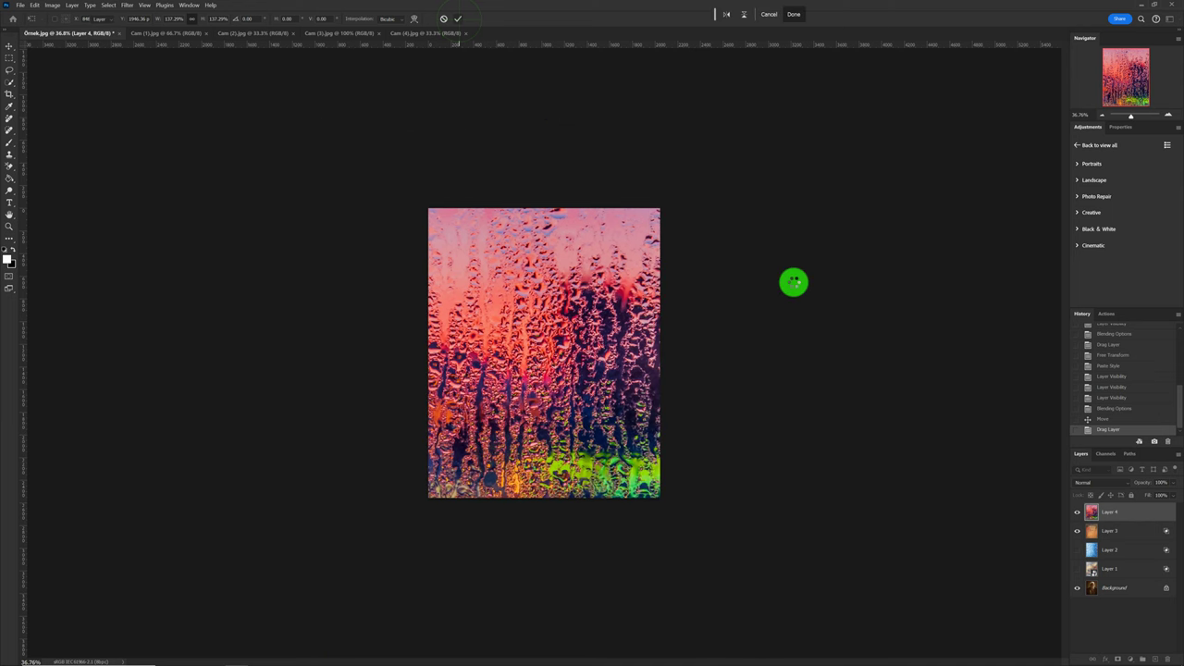
Step: Copy Layer 3's layer style and paste it onto Layer 4
left_click(1120, 535)
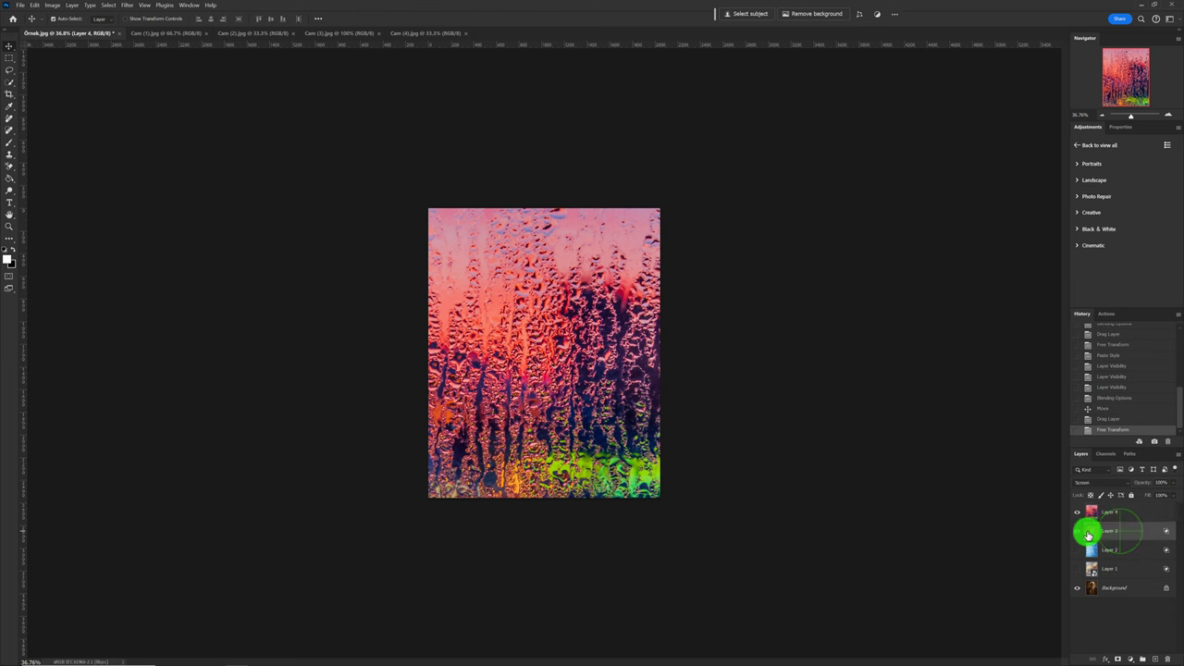
right_click(1113, 526)
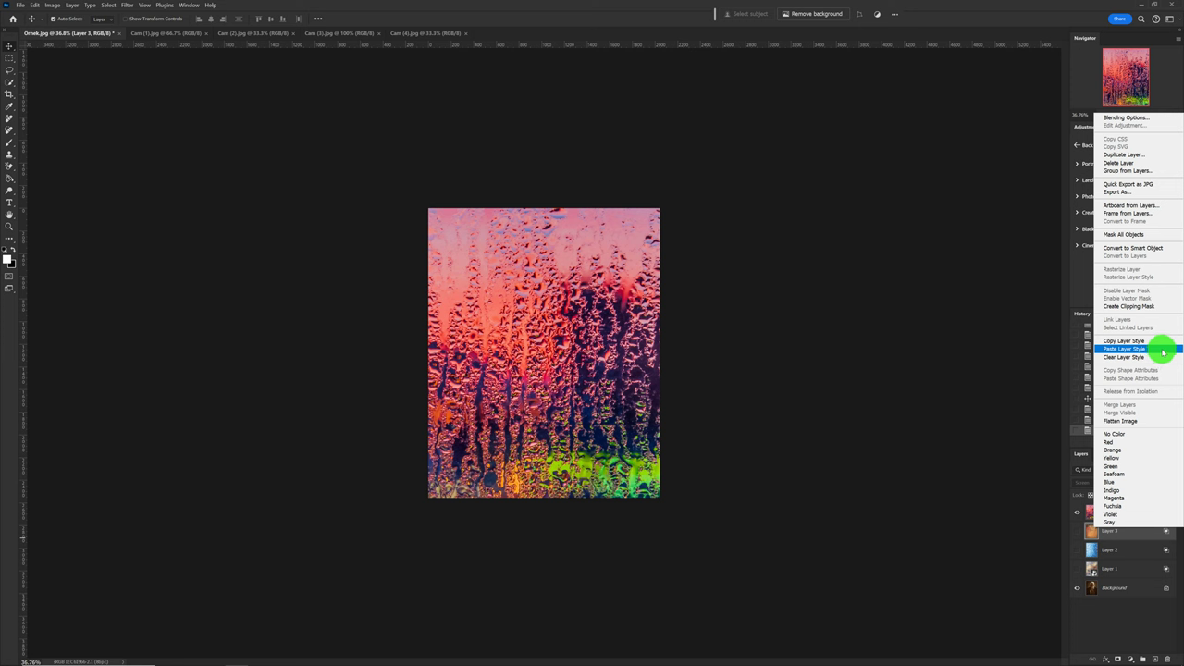
left_click(1173, 349)
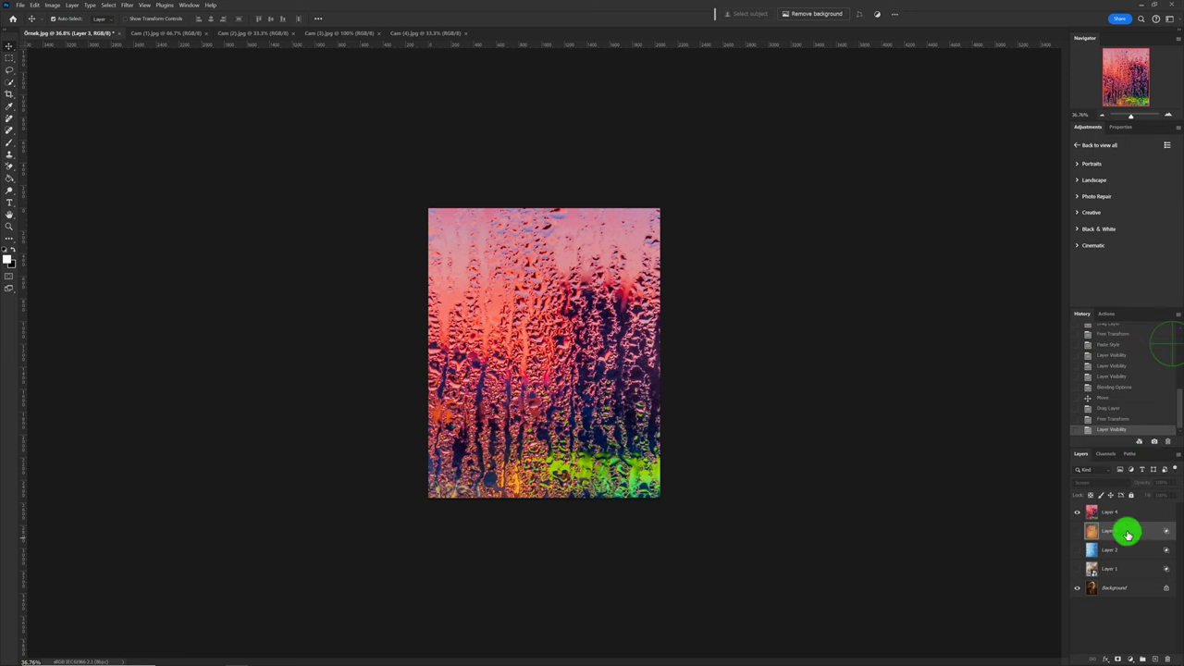
left_click(1121, 511)
right_click(1121, 512)
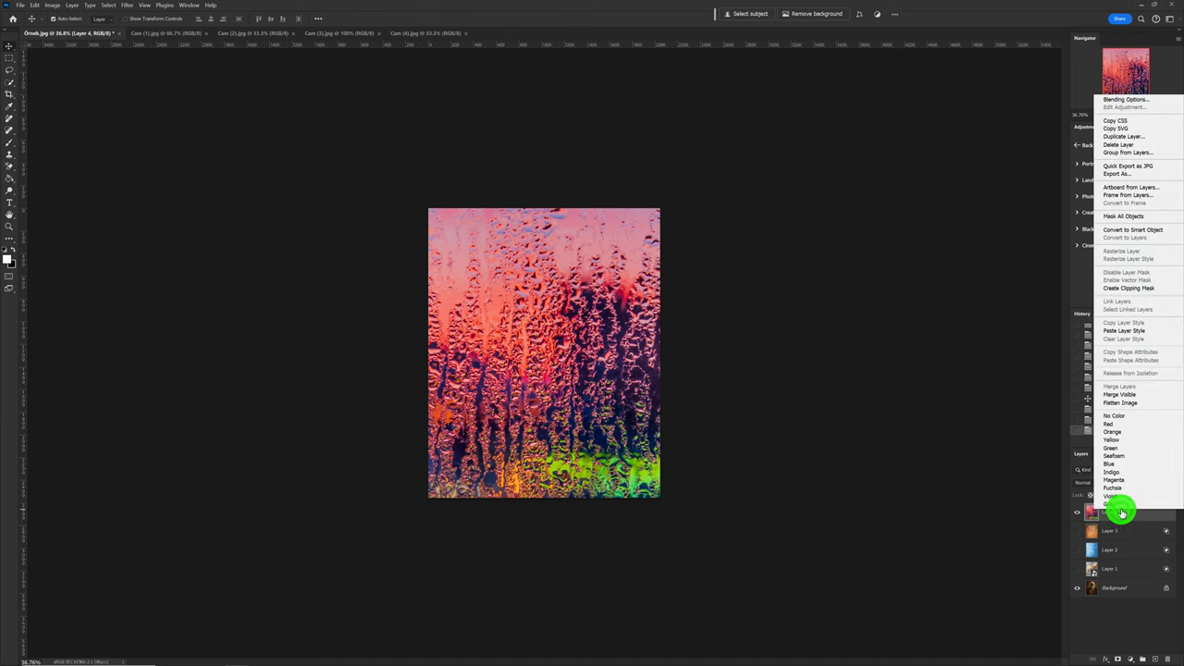
left_click(1154, 335)
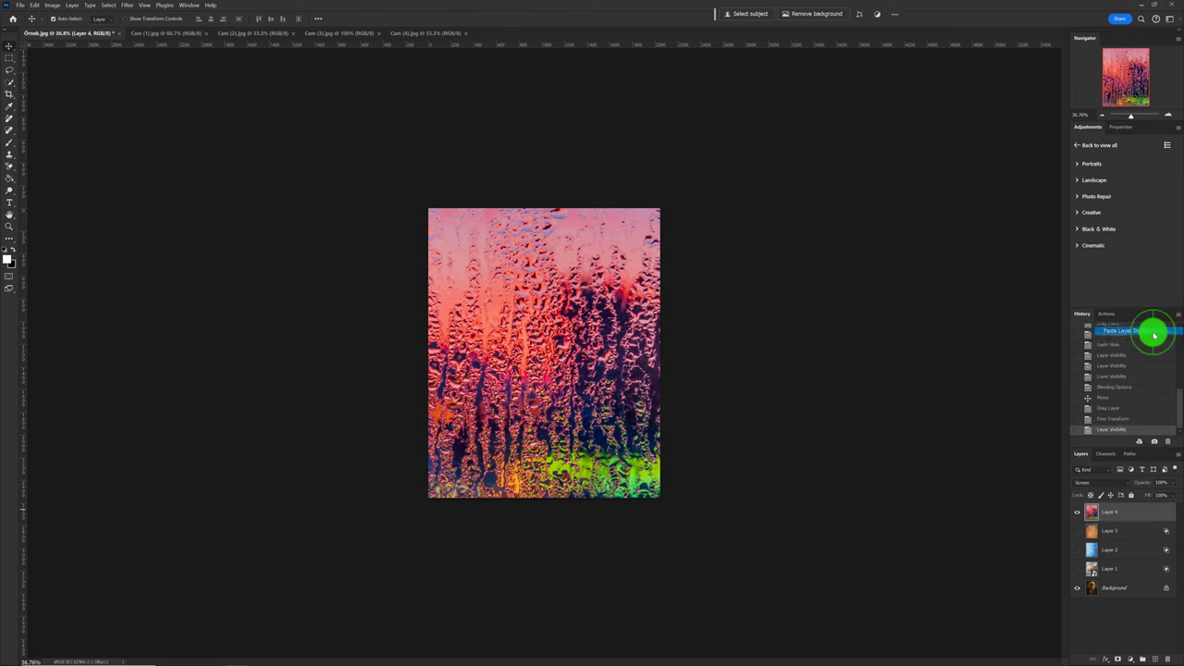
scroll(566, 402, "up", 1)
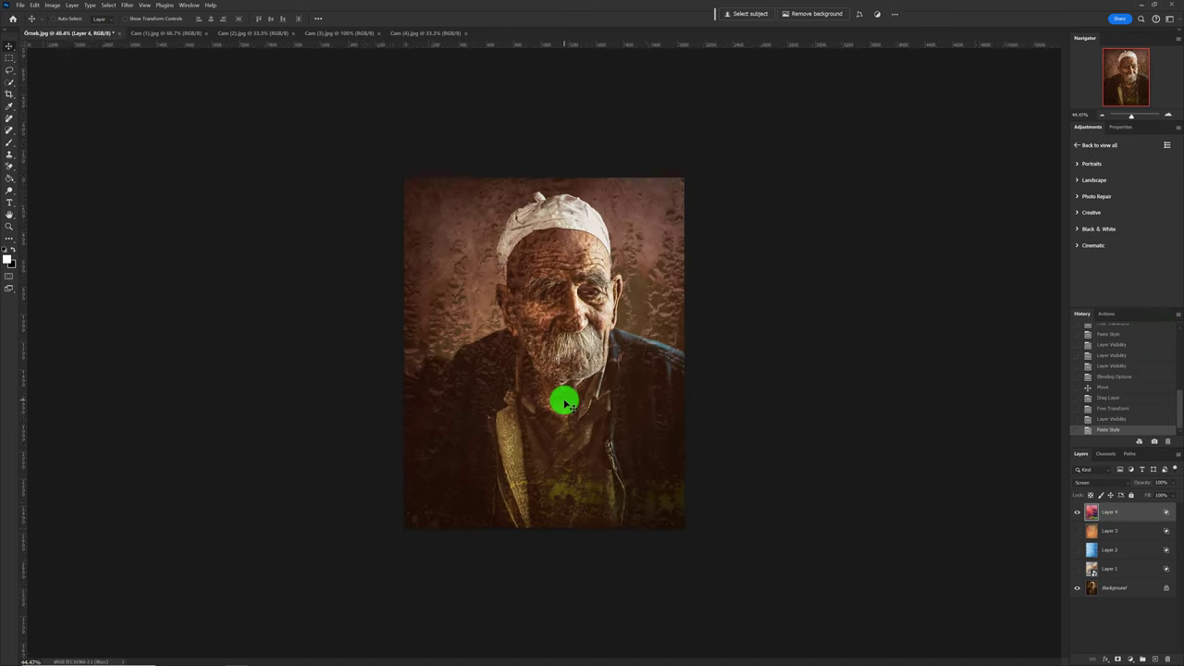
scroll(566, 403, "up", 1)
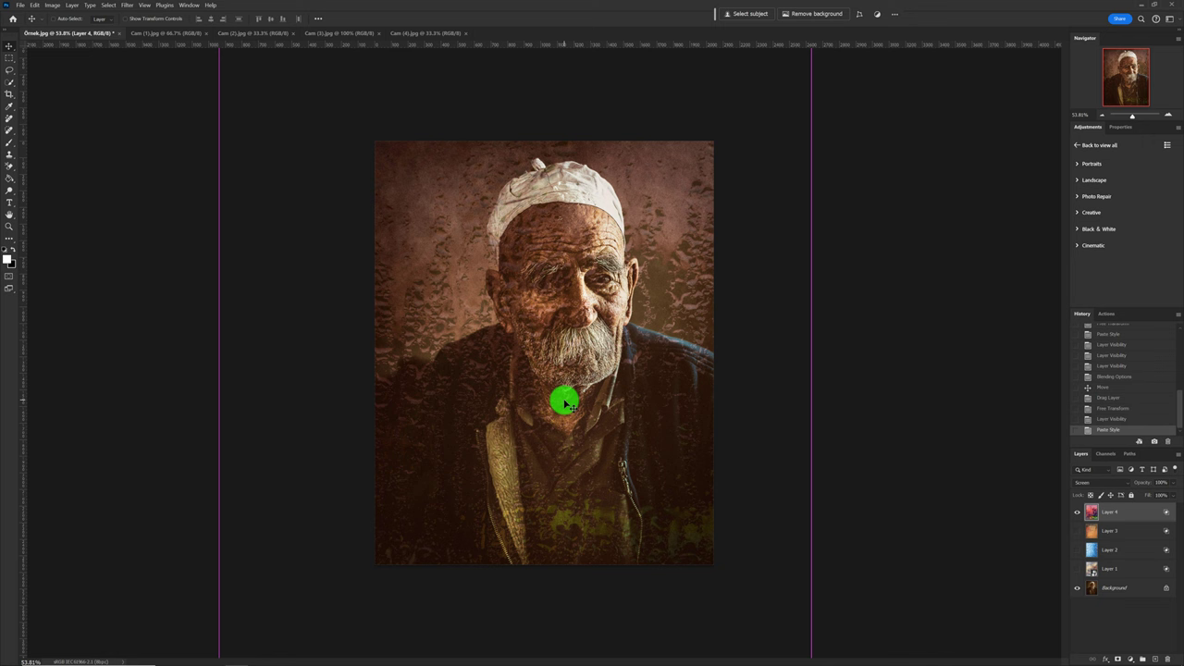
Step: In Layer 4's Blending Options, split and adjust the Underlying Layer black Blend If slider, then apply
double_click(1169, 515)
mouse_move(869, 267)
left_mouse_down()
mouse_move(945, 266)
mouse_move(544, 294)
mouse_move(931, 274)
mouse_move(878, 266)
mouse_move(926, 267)
left_mouse_up()
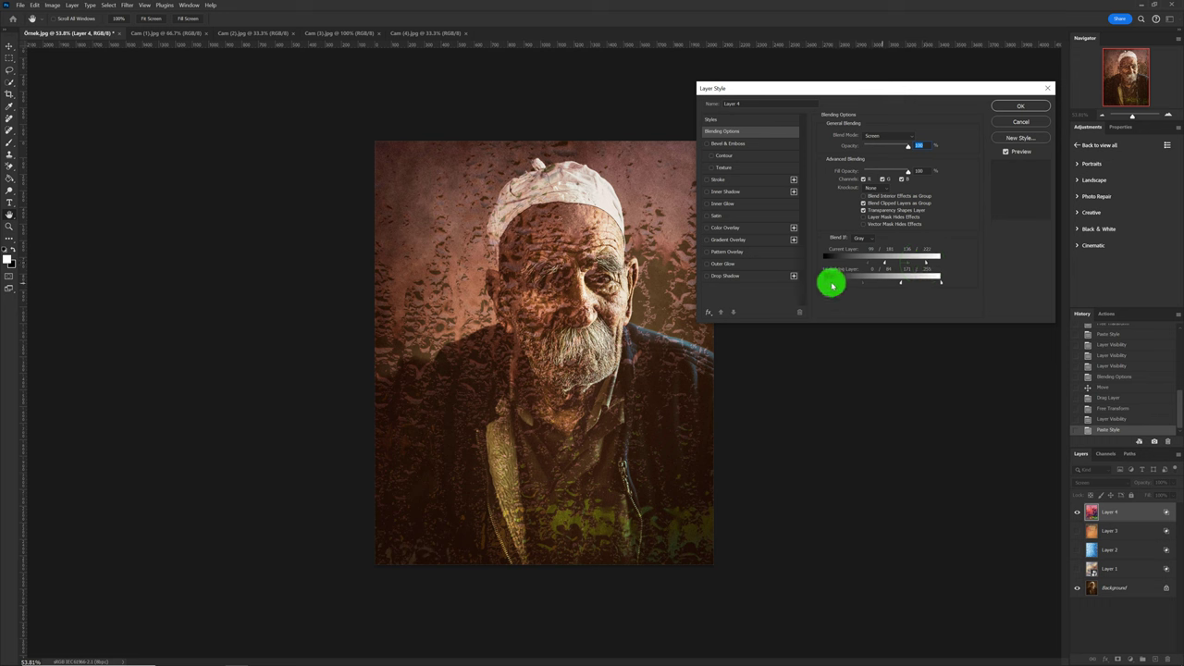
left_click_drag(826, 287, 832, 287)
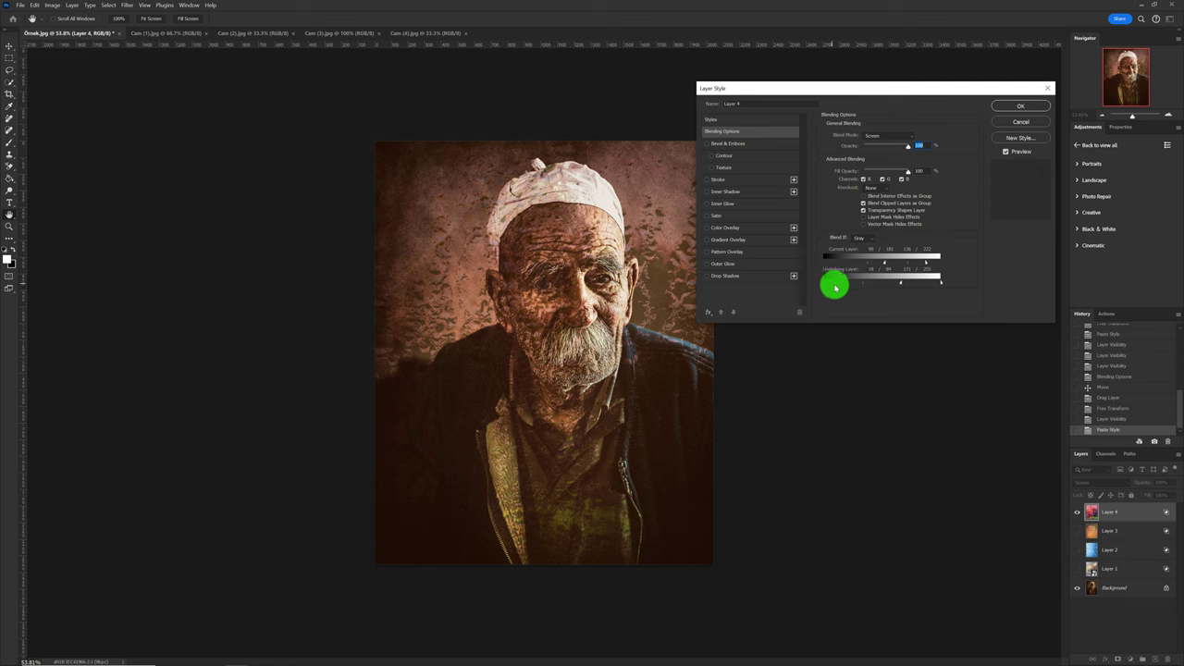
left_click_drag(902, 284, 865, 286)
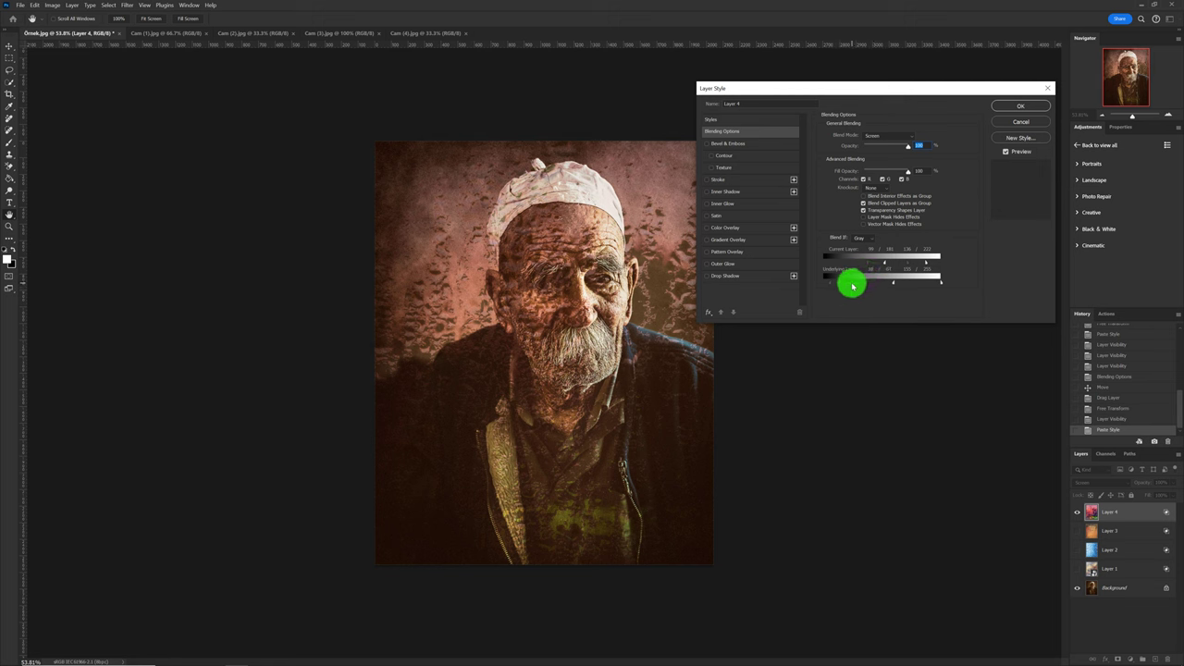
left_click_drag(865, 286, 862, 287)
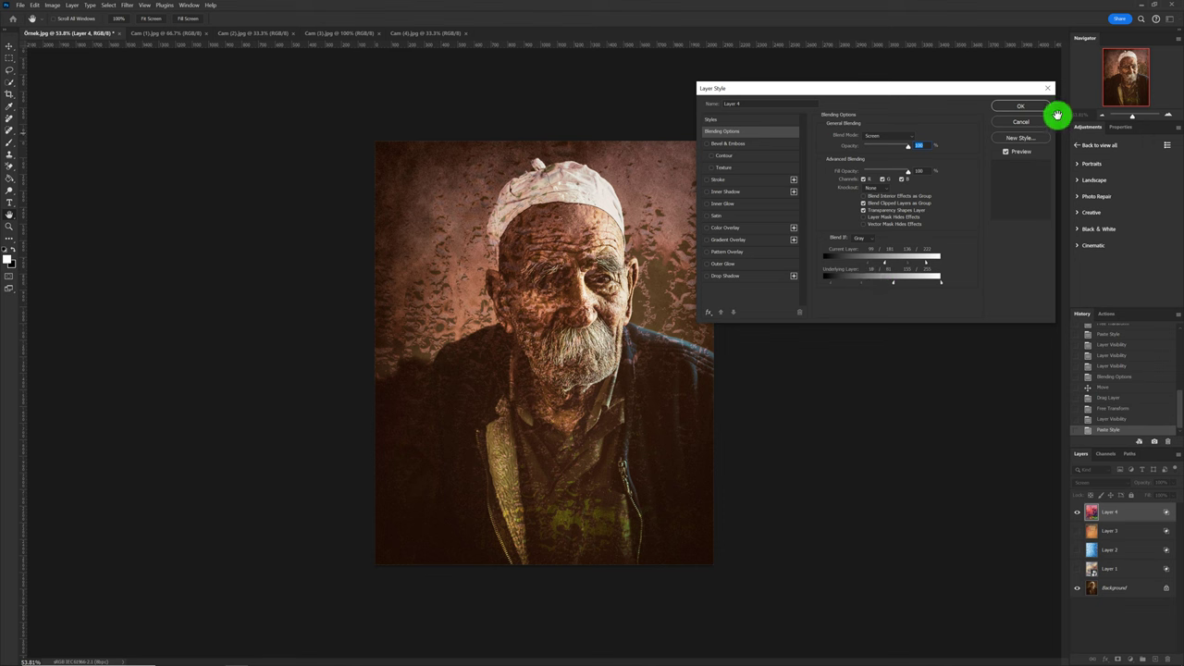
left_click(1019, 110)
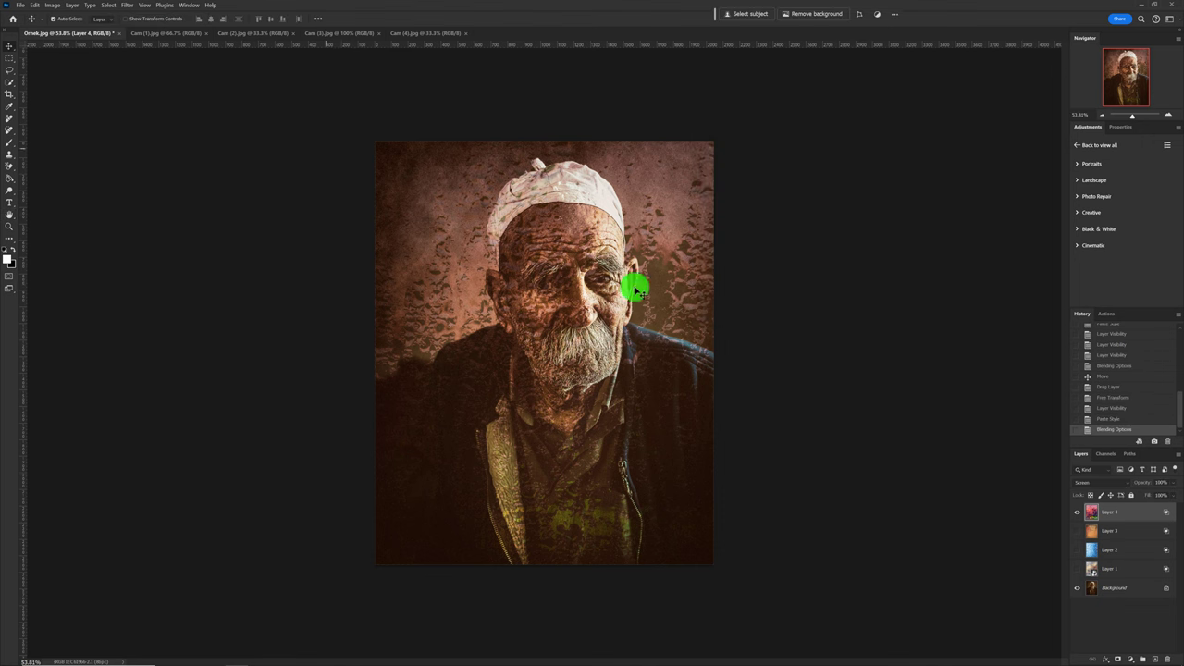
Step: Shift Layer 4's rain texture right across the portrait and lower its opacity slightly
mouse_move(568, 301)
left_mouse_down()
mouse_move(606, 329)
mouse_move(682, 324)
mouse_move(651, 323)
mouse_move(690, 337)
mouse_move(704, 315)
mouse_move(695, 328)
left_mouse_up()
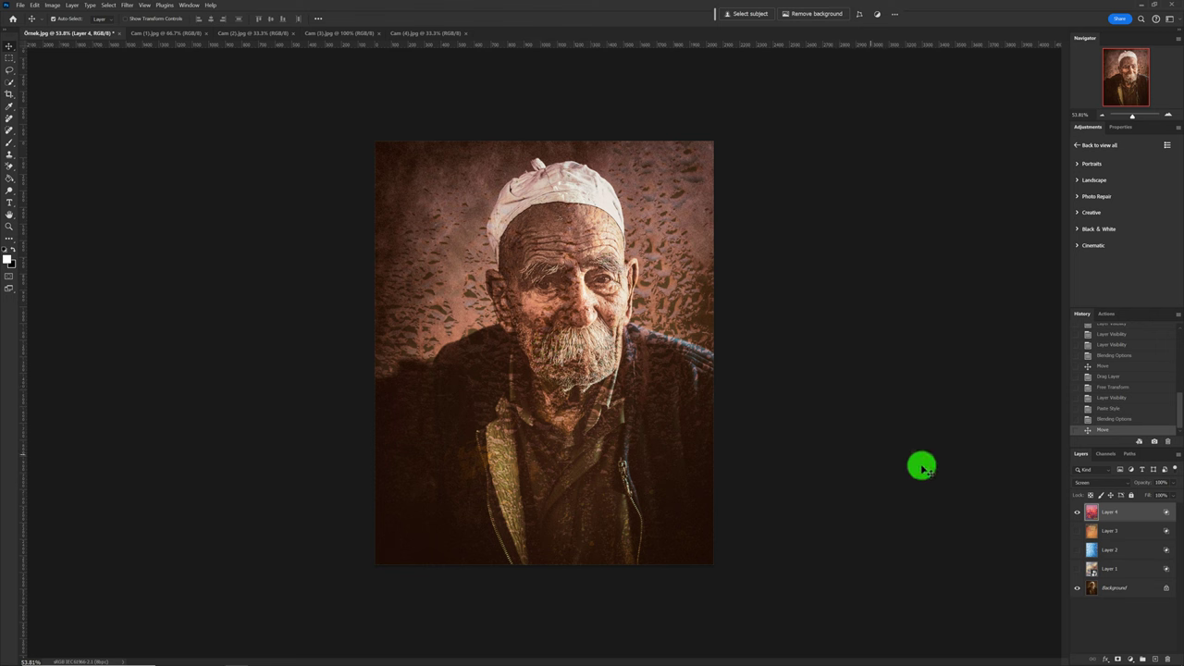
left_click(1122, 534)
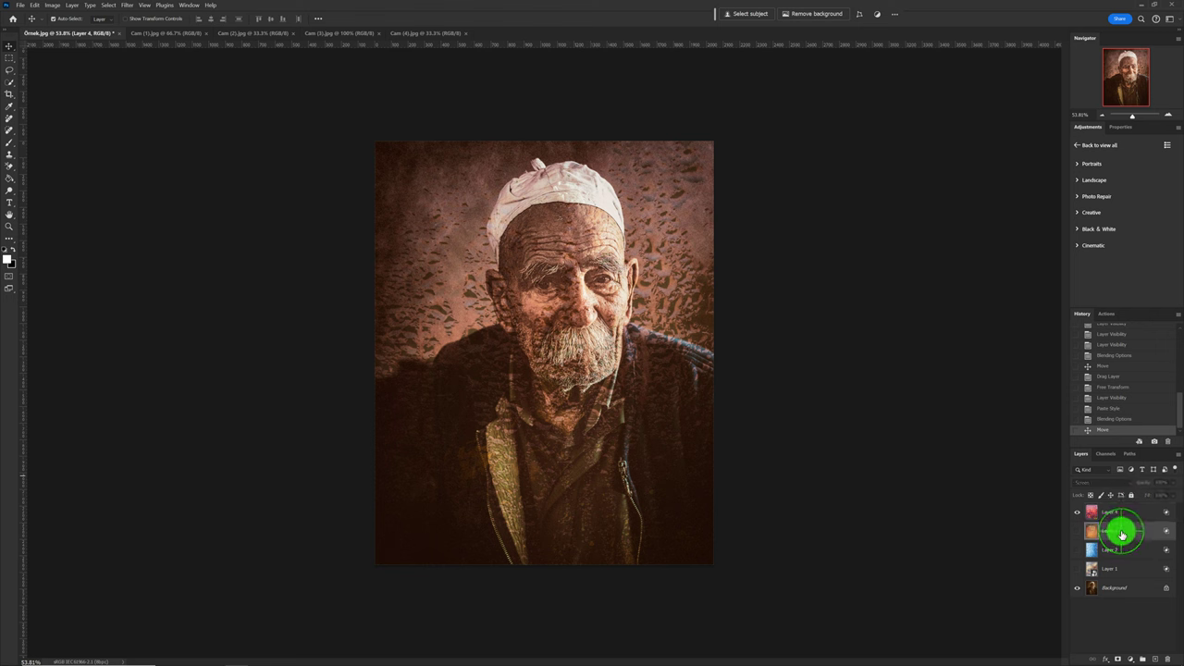
left_click(1117, 567)
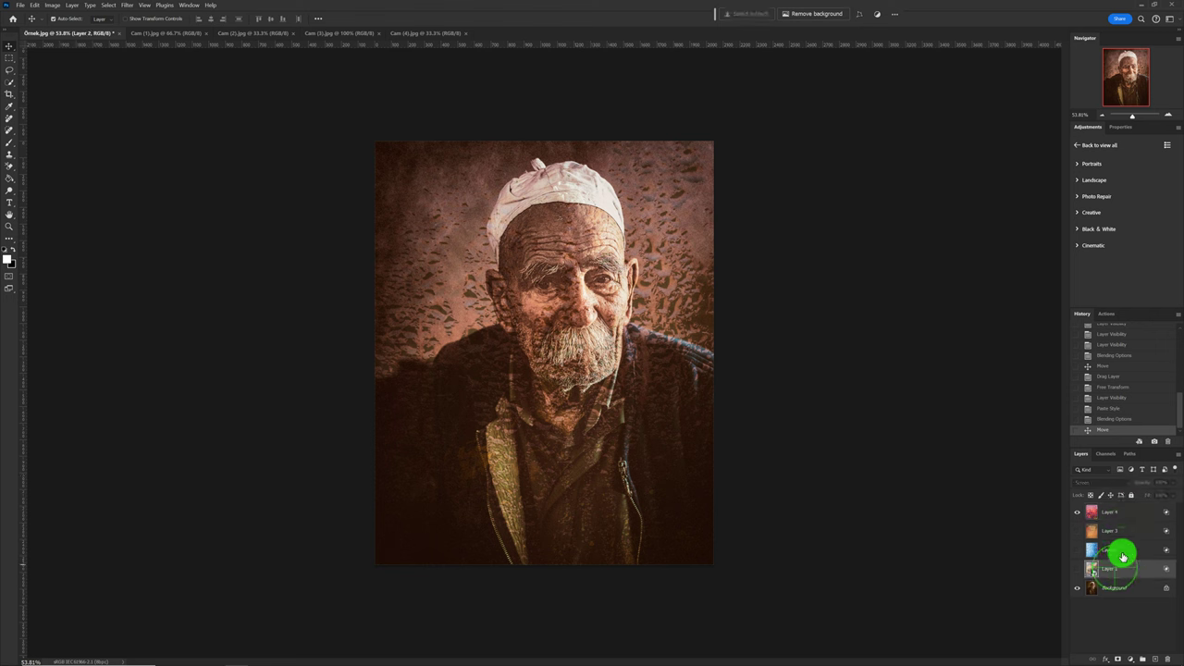
left_click(1125, 515)
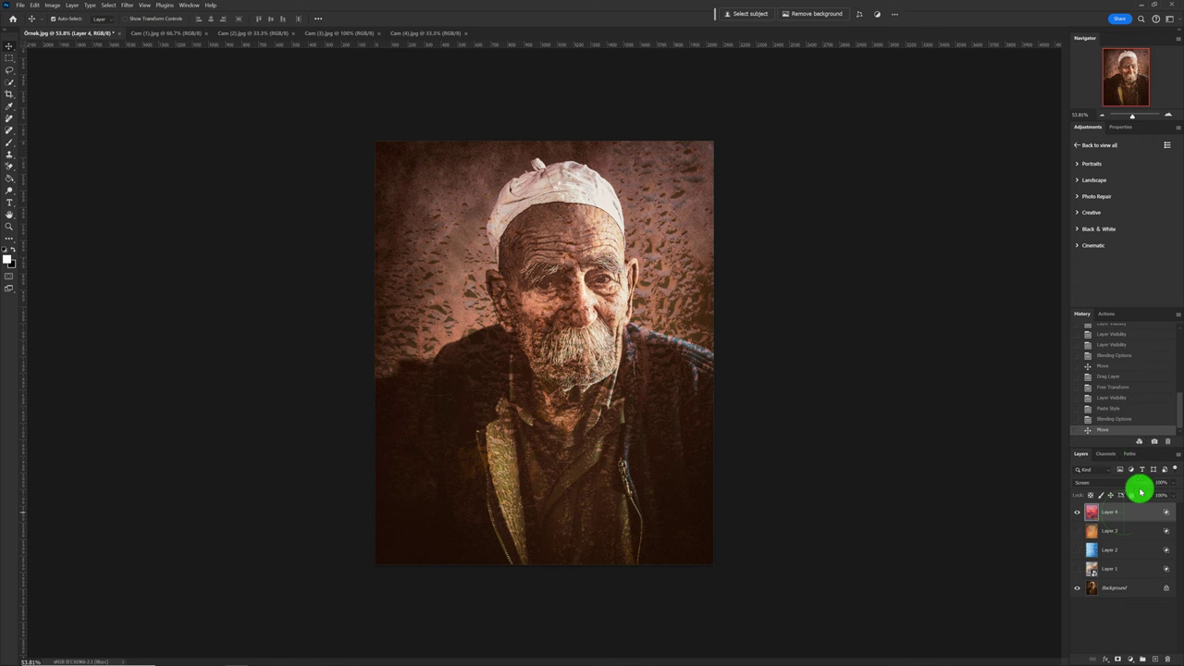
mouse_move(1148, 486)
left_mouse_down()
mouse_move(1088, 491)
mouse_move(1153, 488)
left_mouse_up()
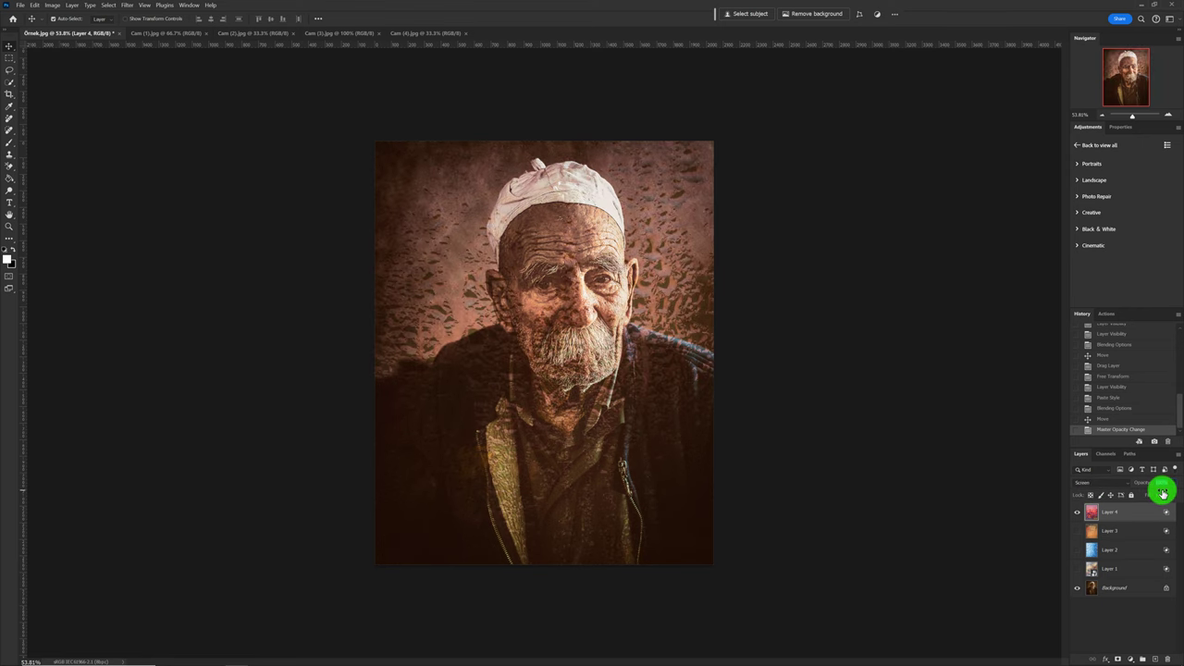
left_click_drag(1146, 493, 1155, 492)
left_click(1077, 514)
left_click(1077, 551)
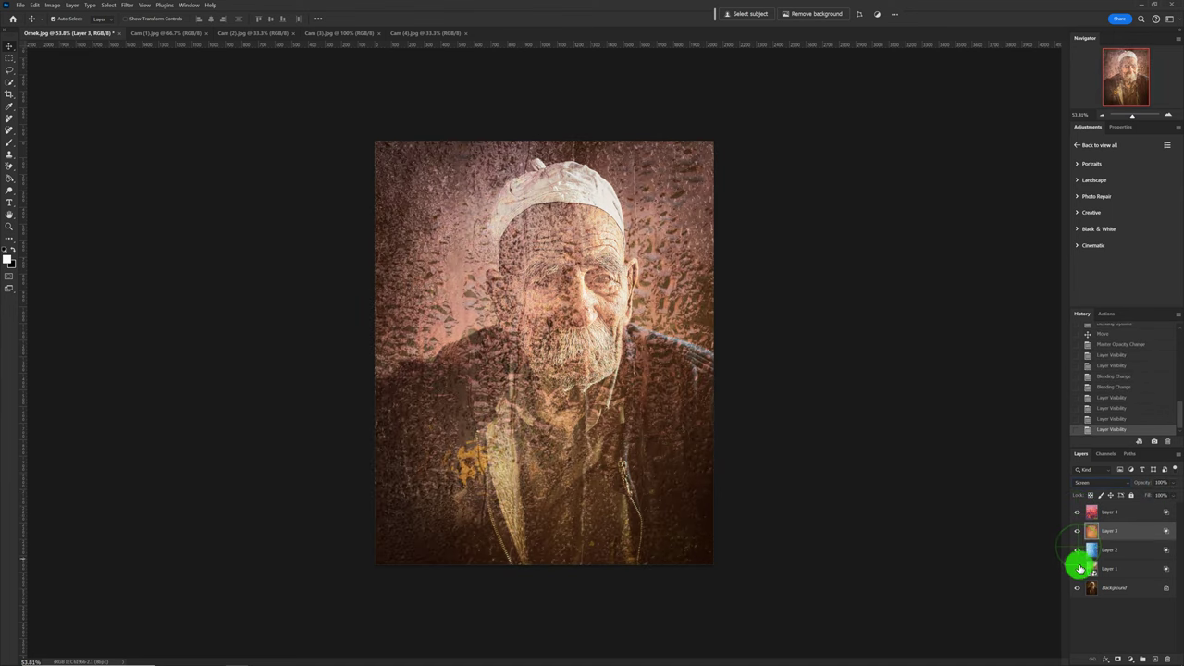
left_click(1079, 570)
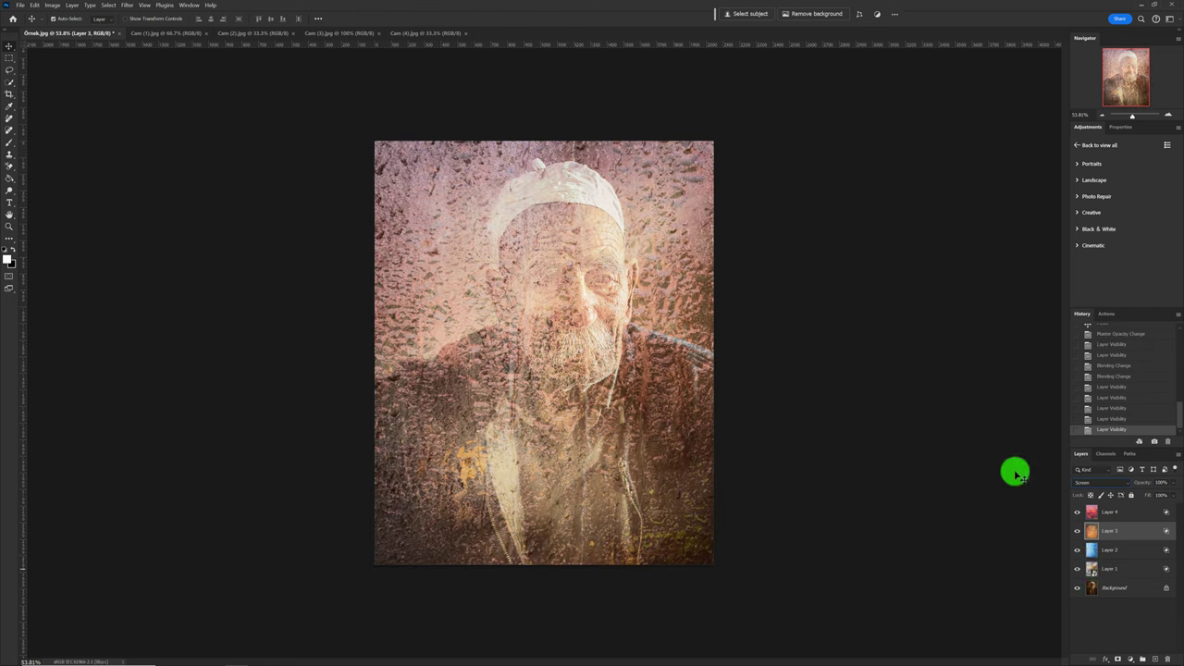
left_click(1079, 532)
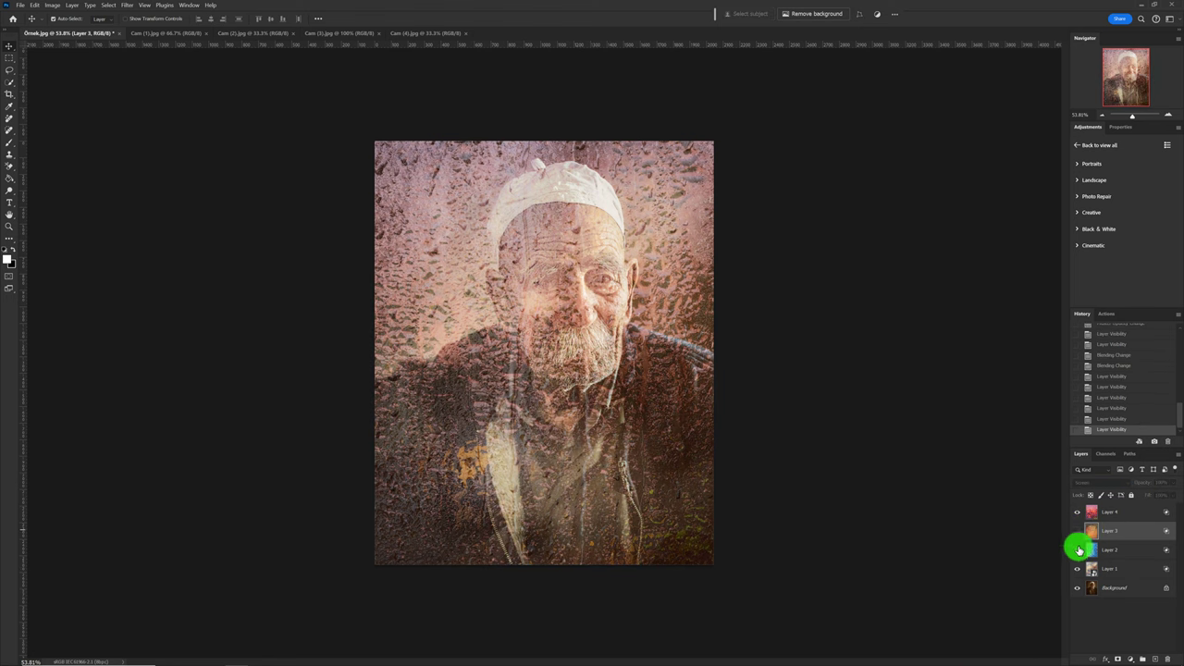
left_click(1077, 569)
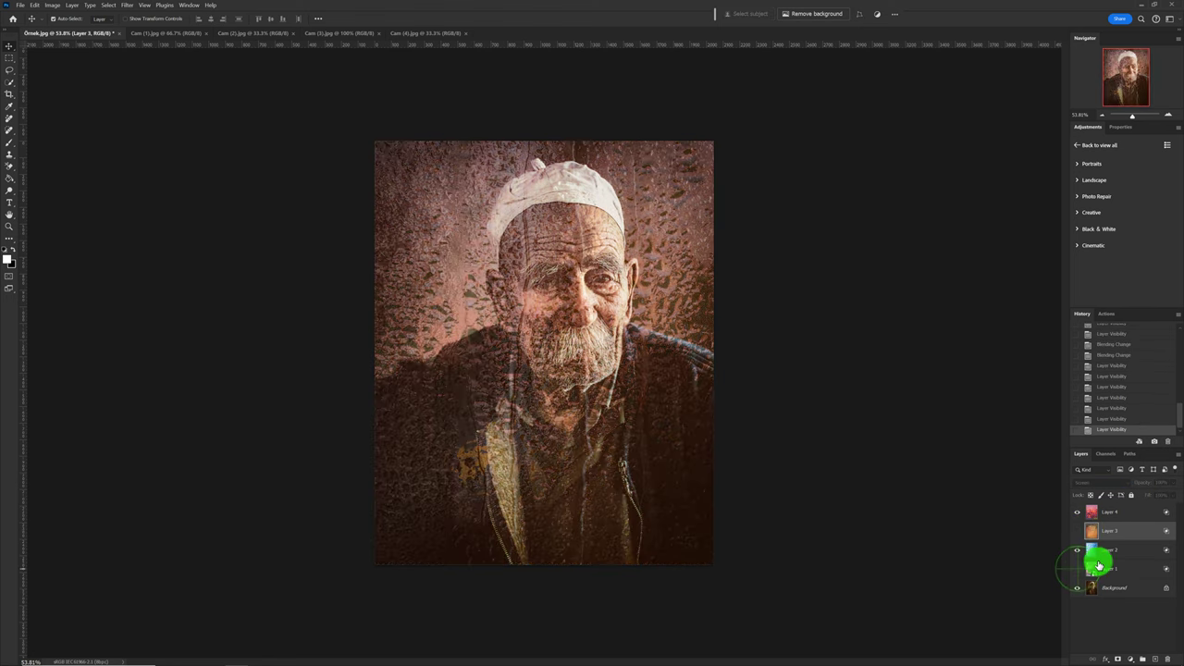
left_click(1078, 551)
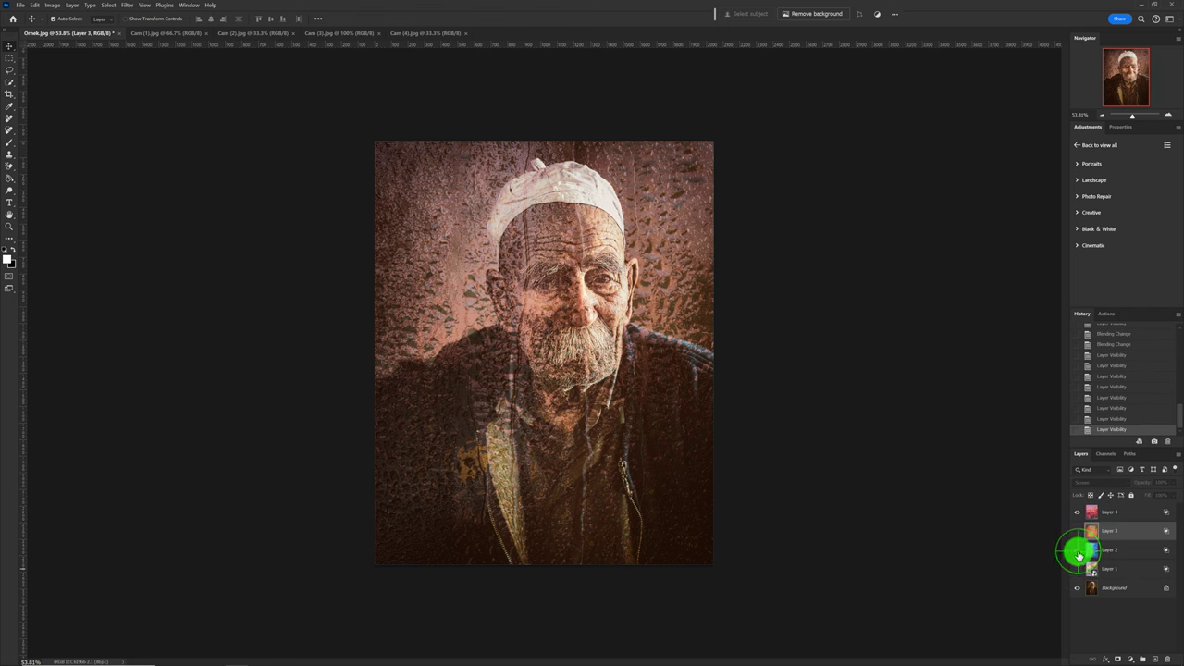
left_click(1096, 515)
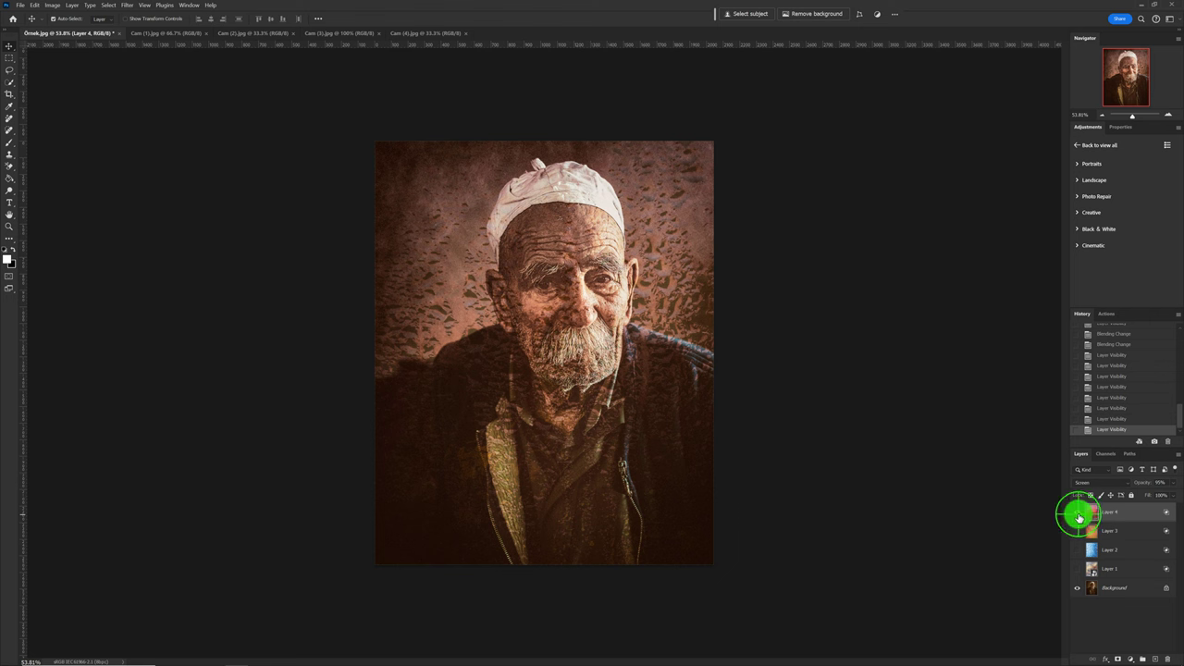
left_click(1078, 515)
left_click(1078, 532)
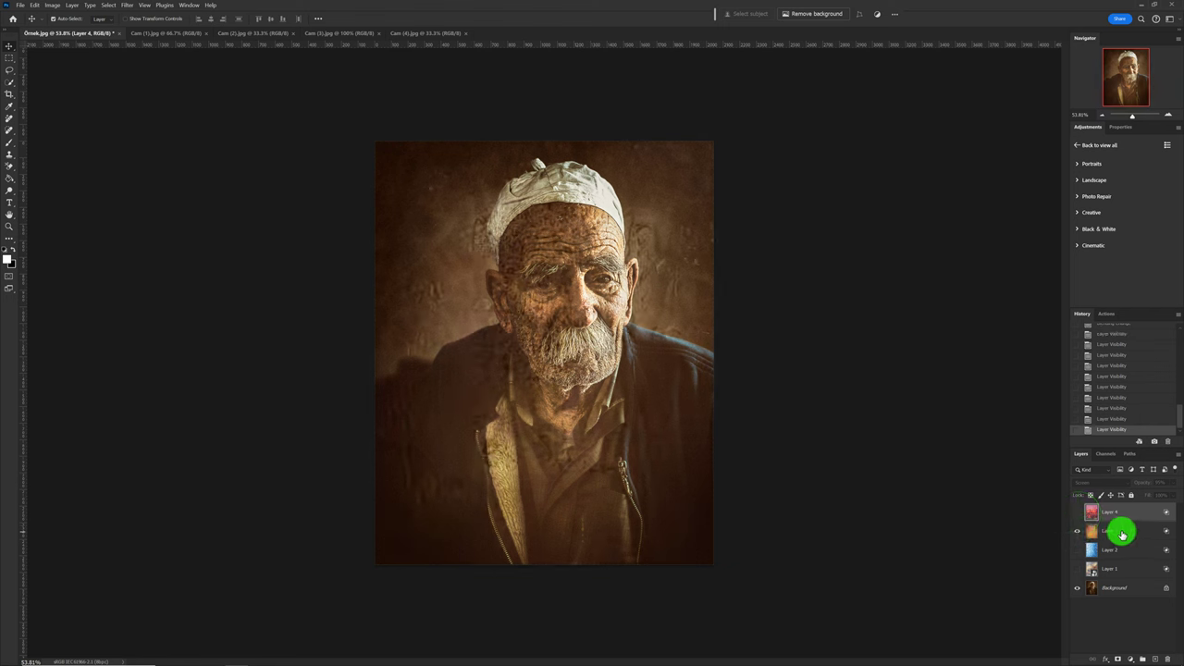
left_click(1122, 532)
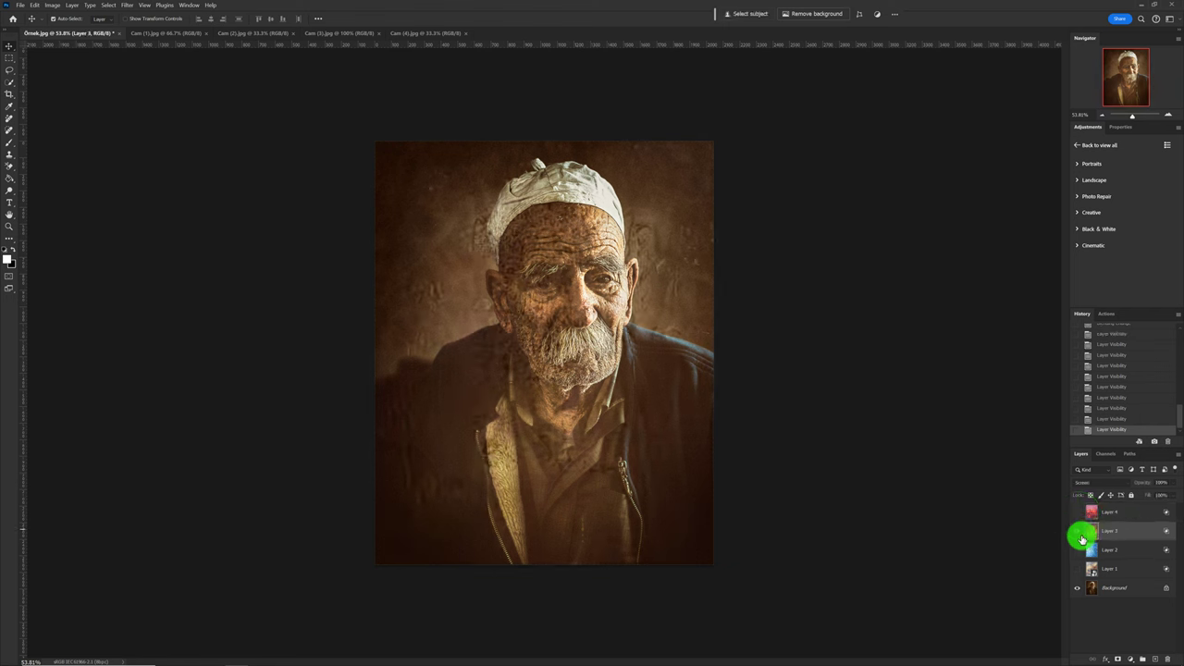
left_click(1076, 551)
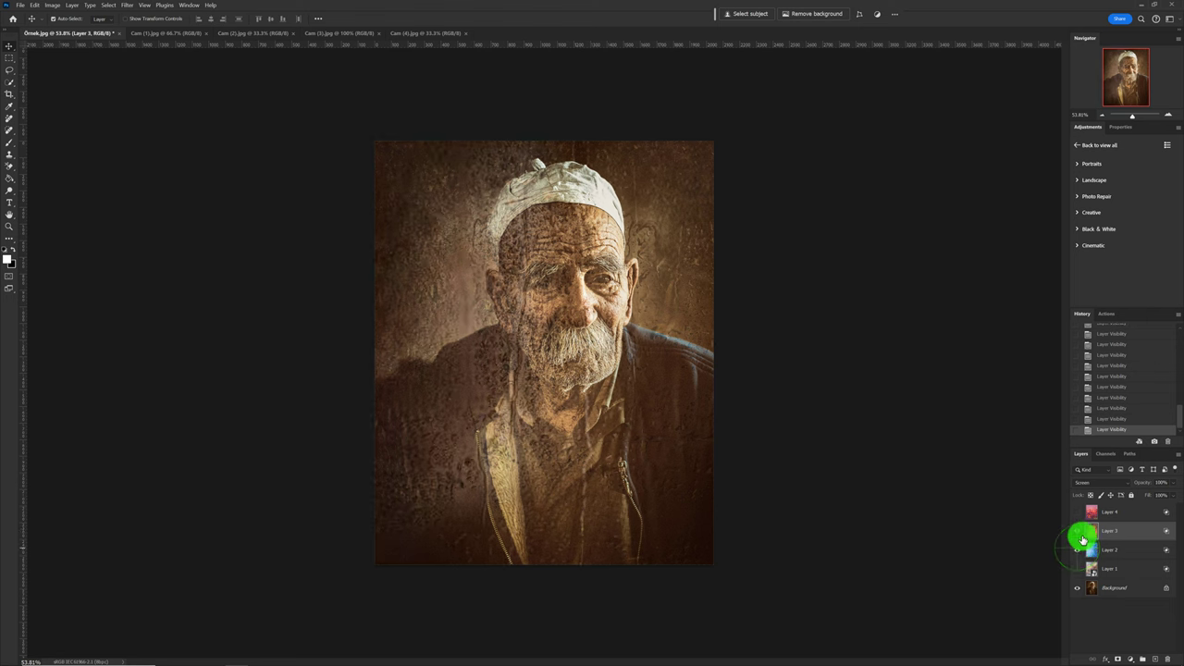
left_click(1077, 533)
left_click(1110, 549)
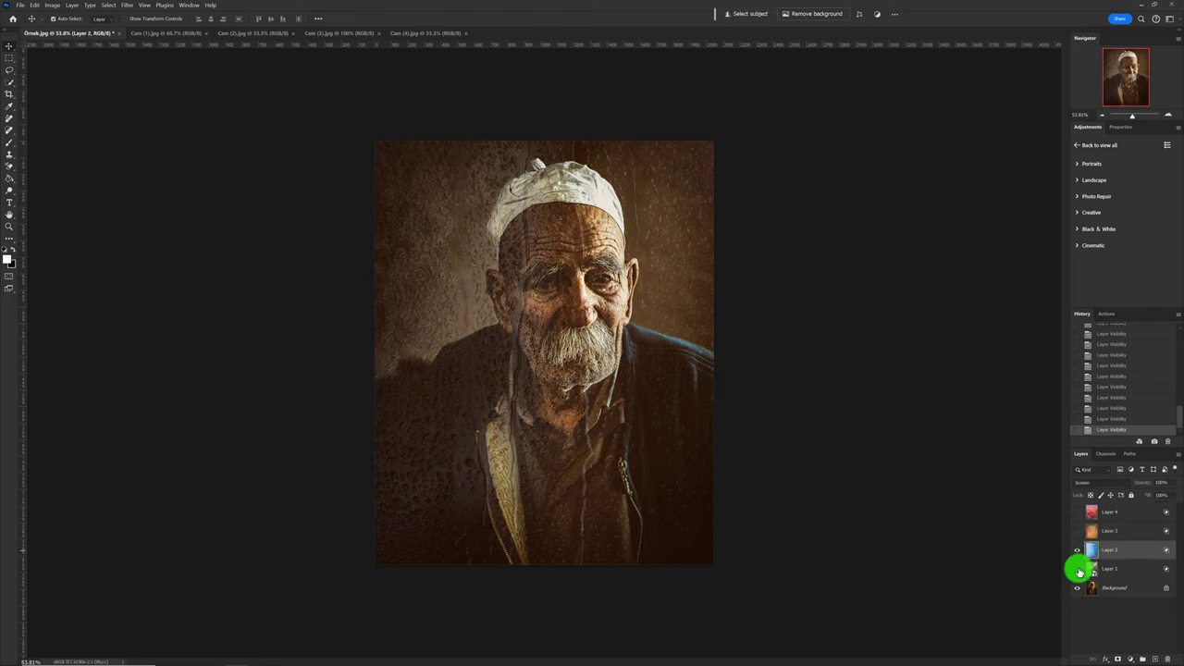
left_click(1078, 569)
left_click(1079, 552)
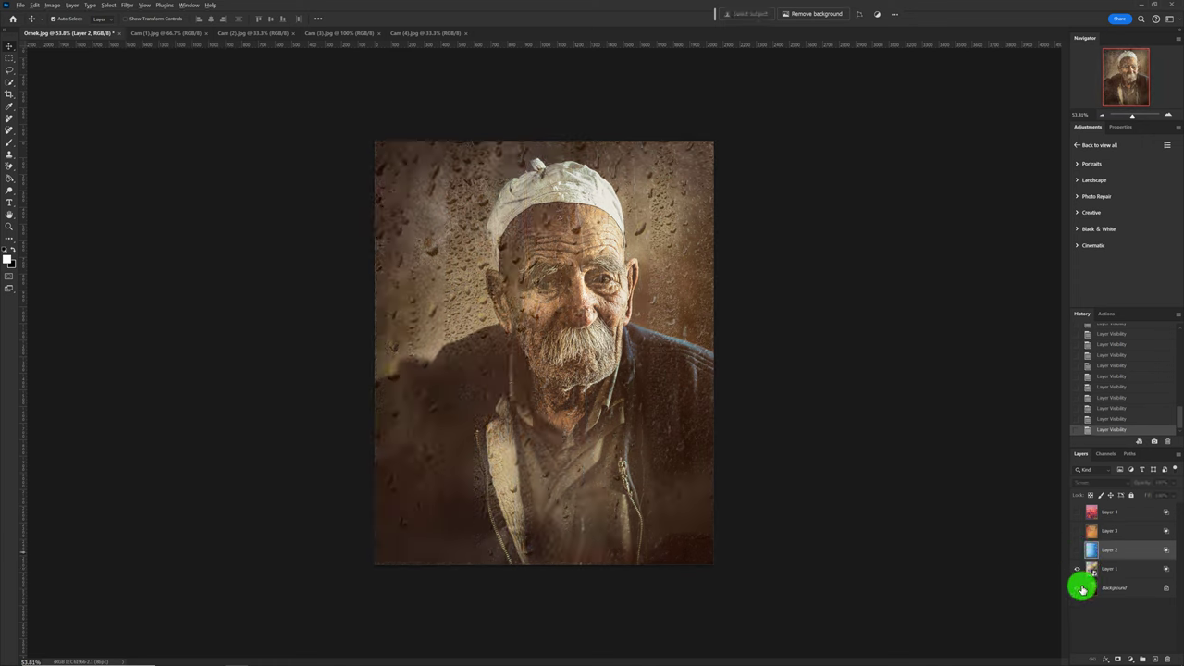
left_click(1081, 583)
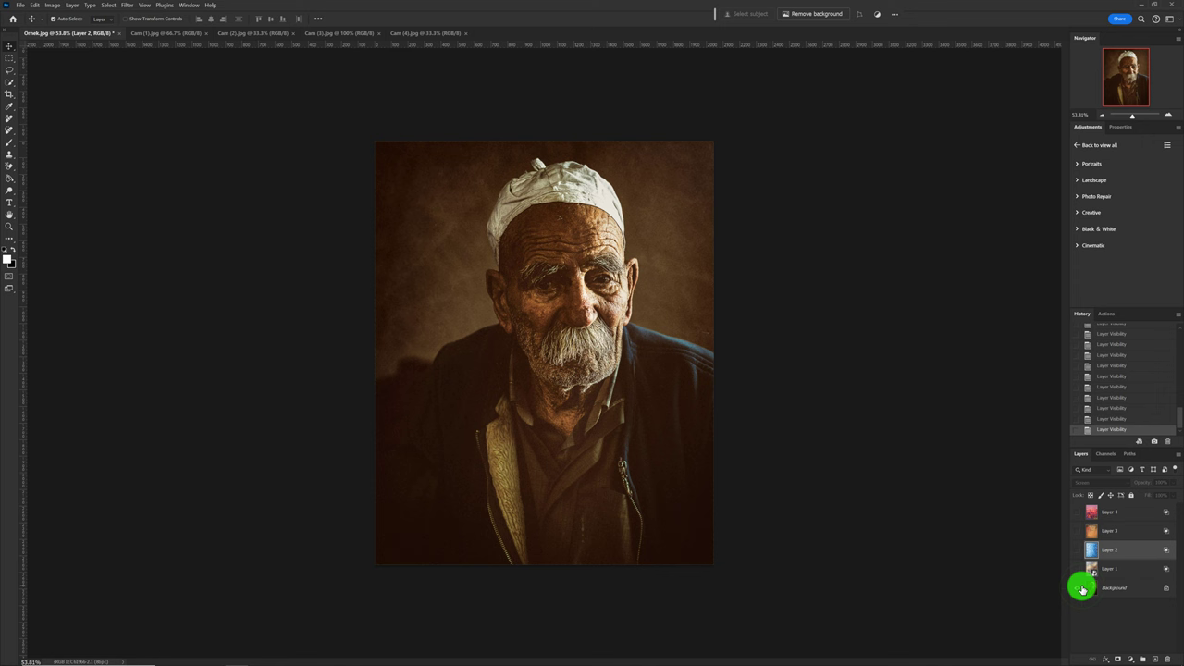
left_click(1079, 572)
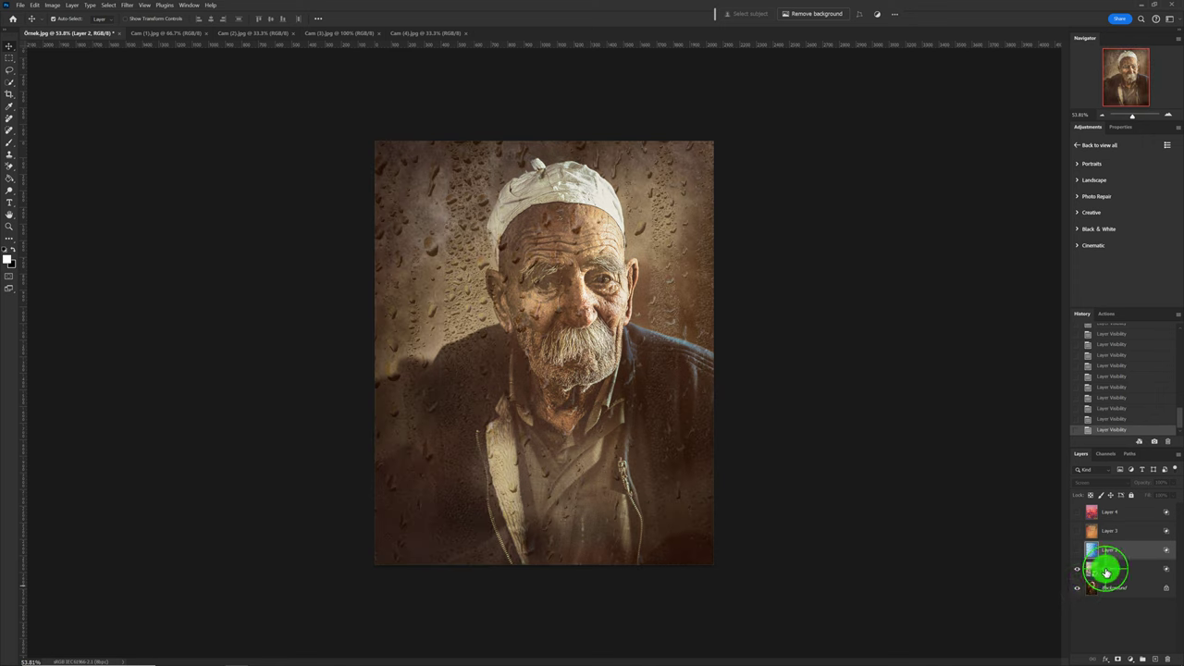
left_click(1107, 568)
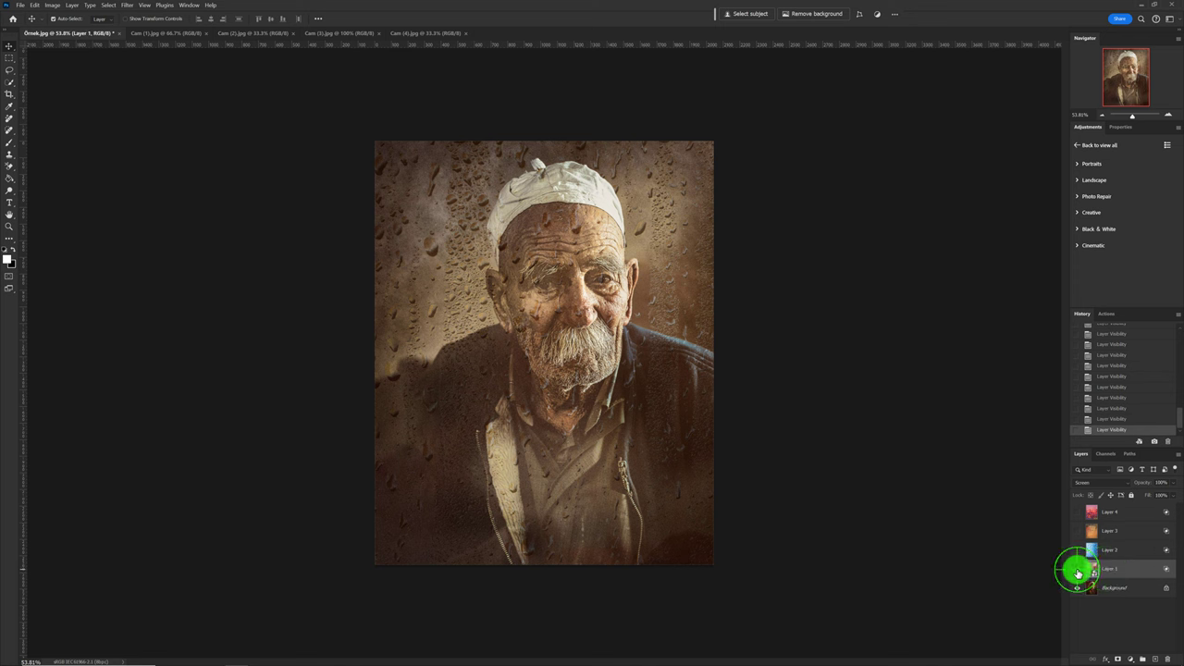
left_click(1078, 569)
left_click(1078, 553)
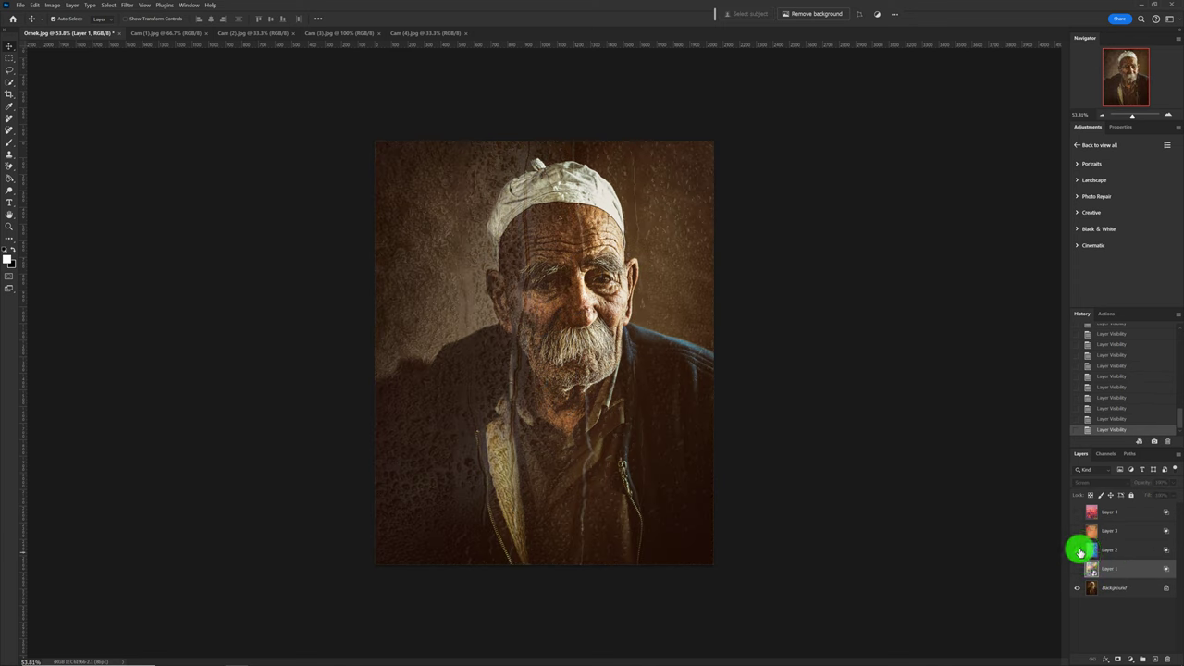
left_click(1079, 542)
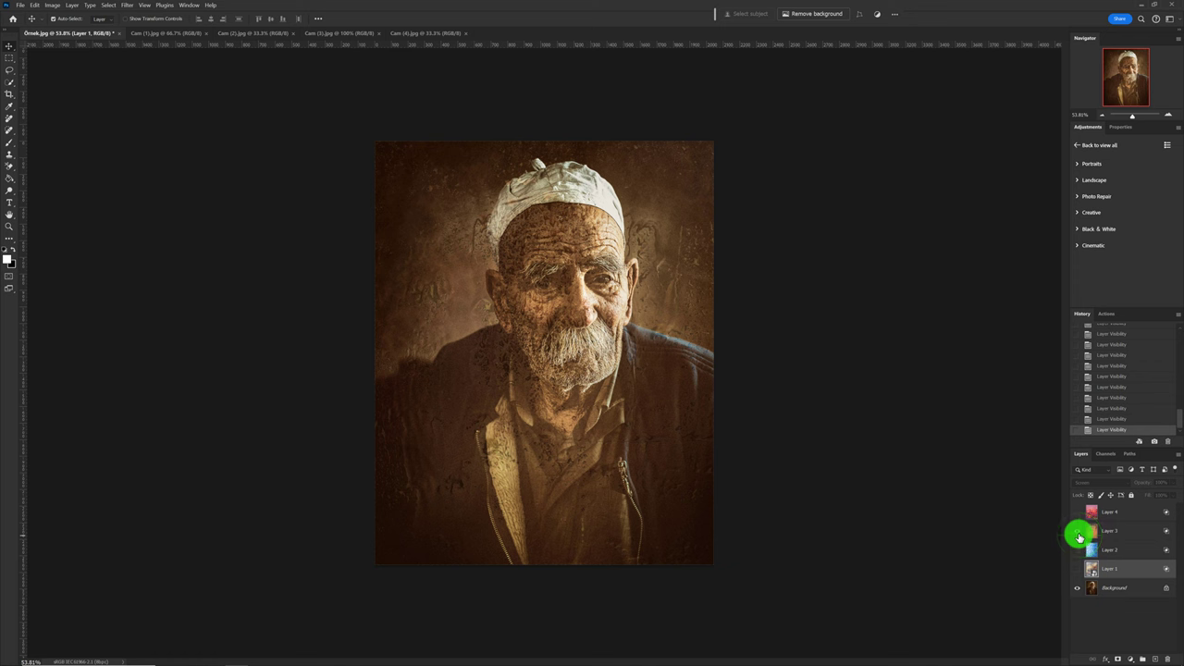
left_click(1079, 537)
left_click(1074, 514)
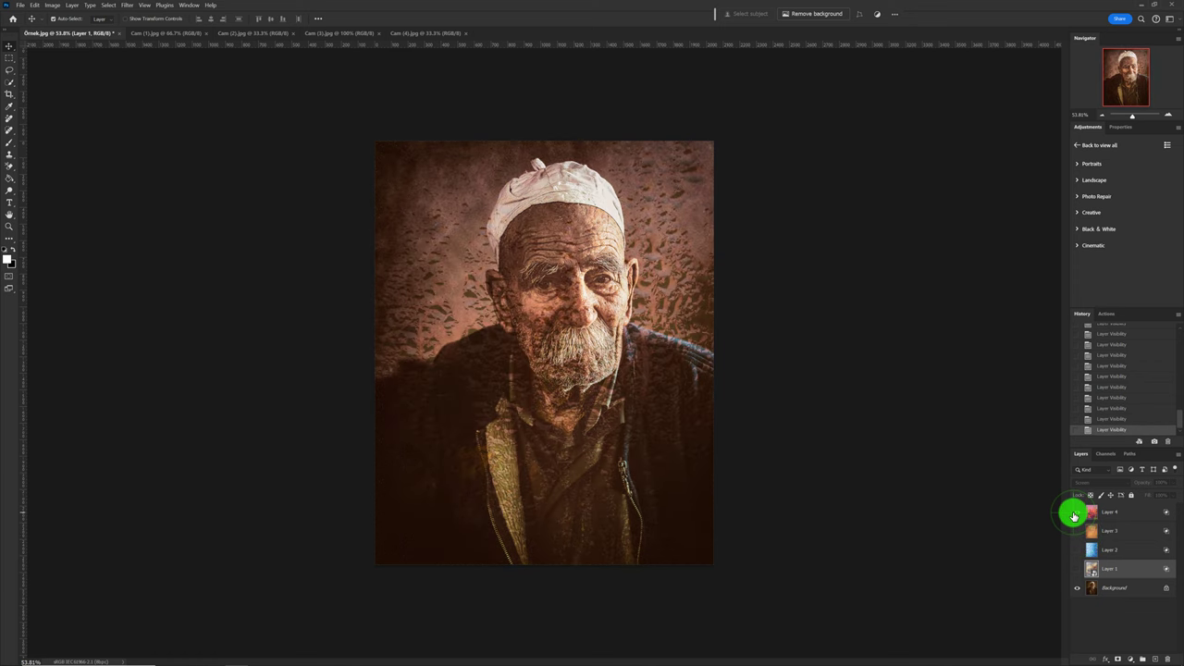